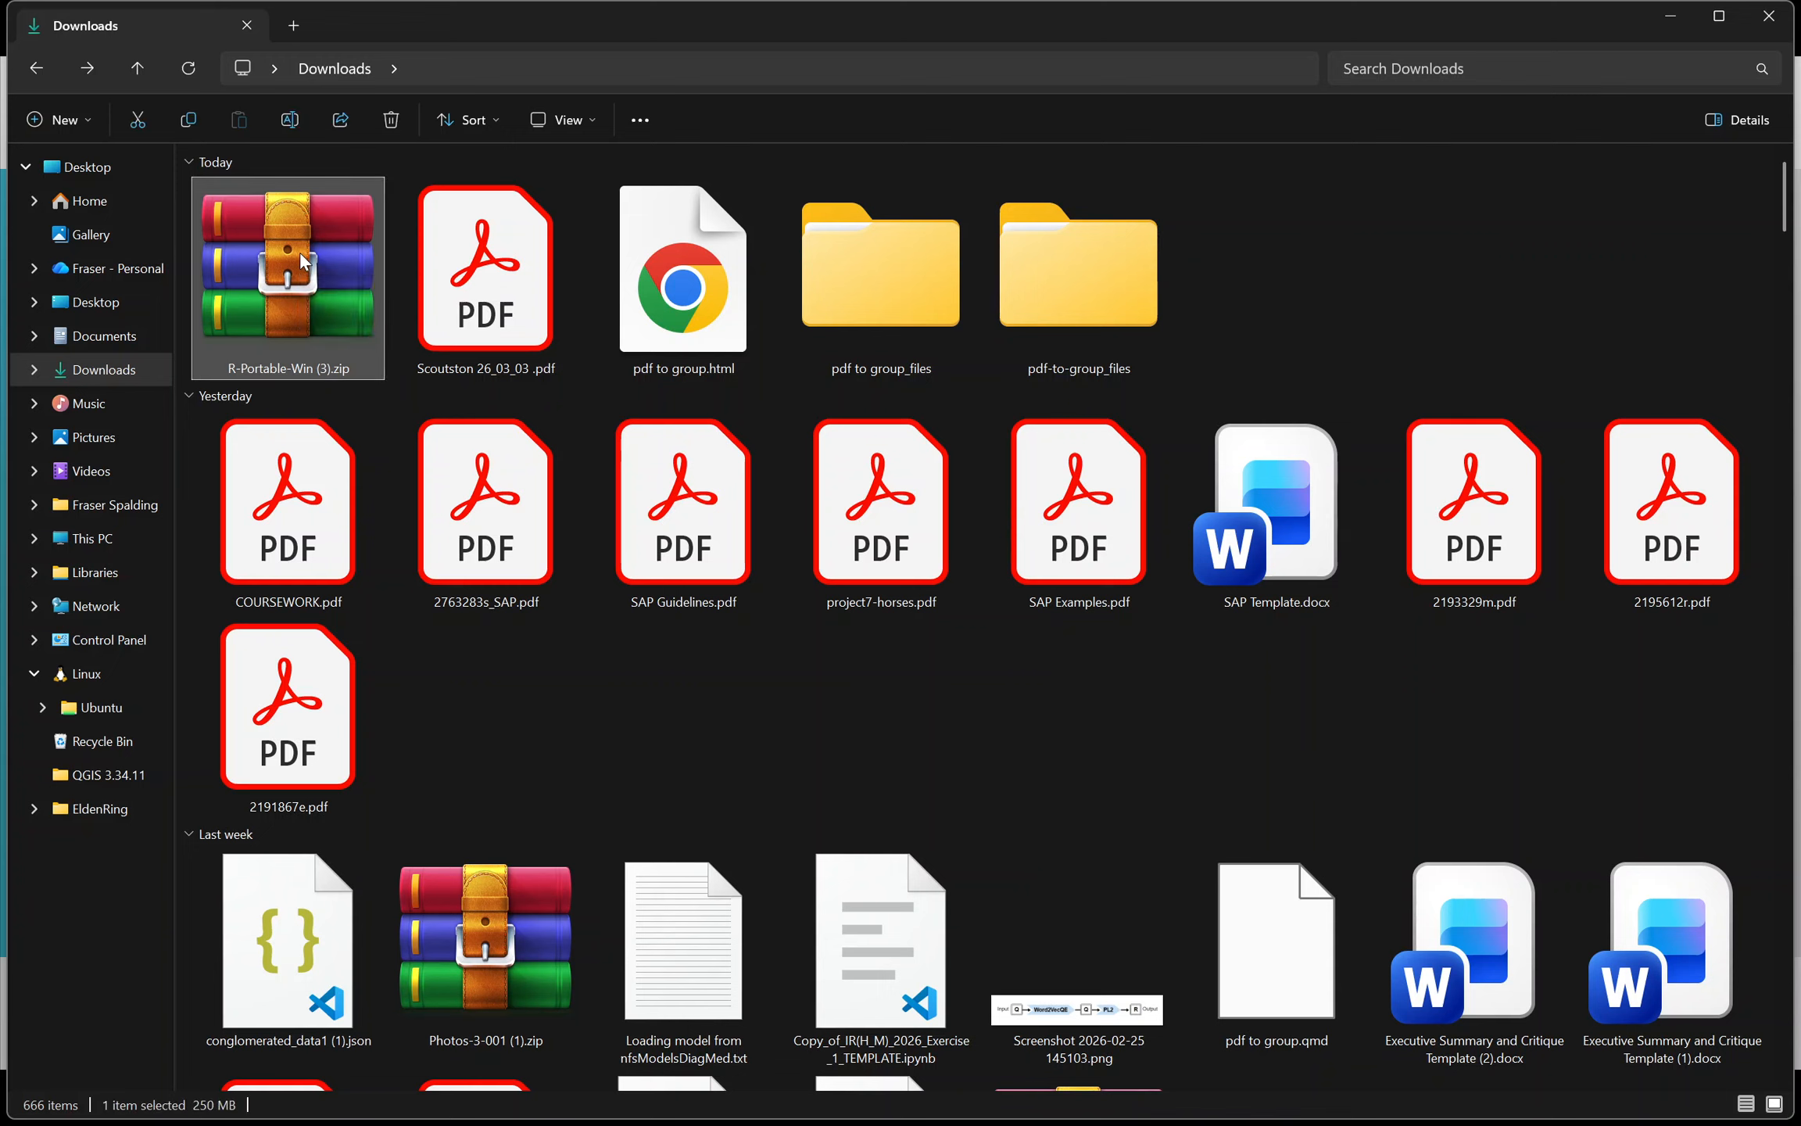
Extract R-Portable-Win (3).zip to its default folder in Downloads and minimise the extracted folder's window
right_click(301, 254)
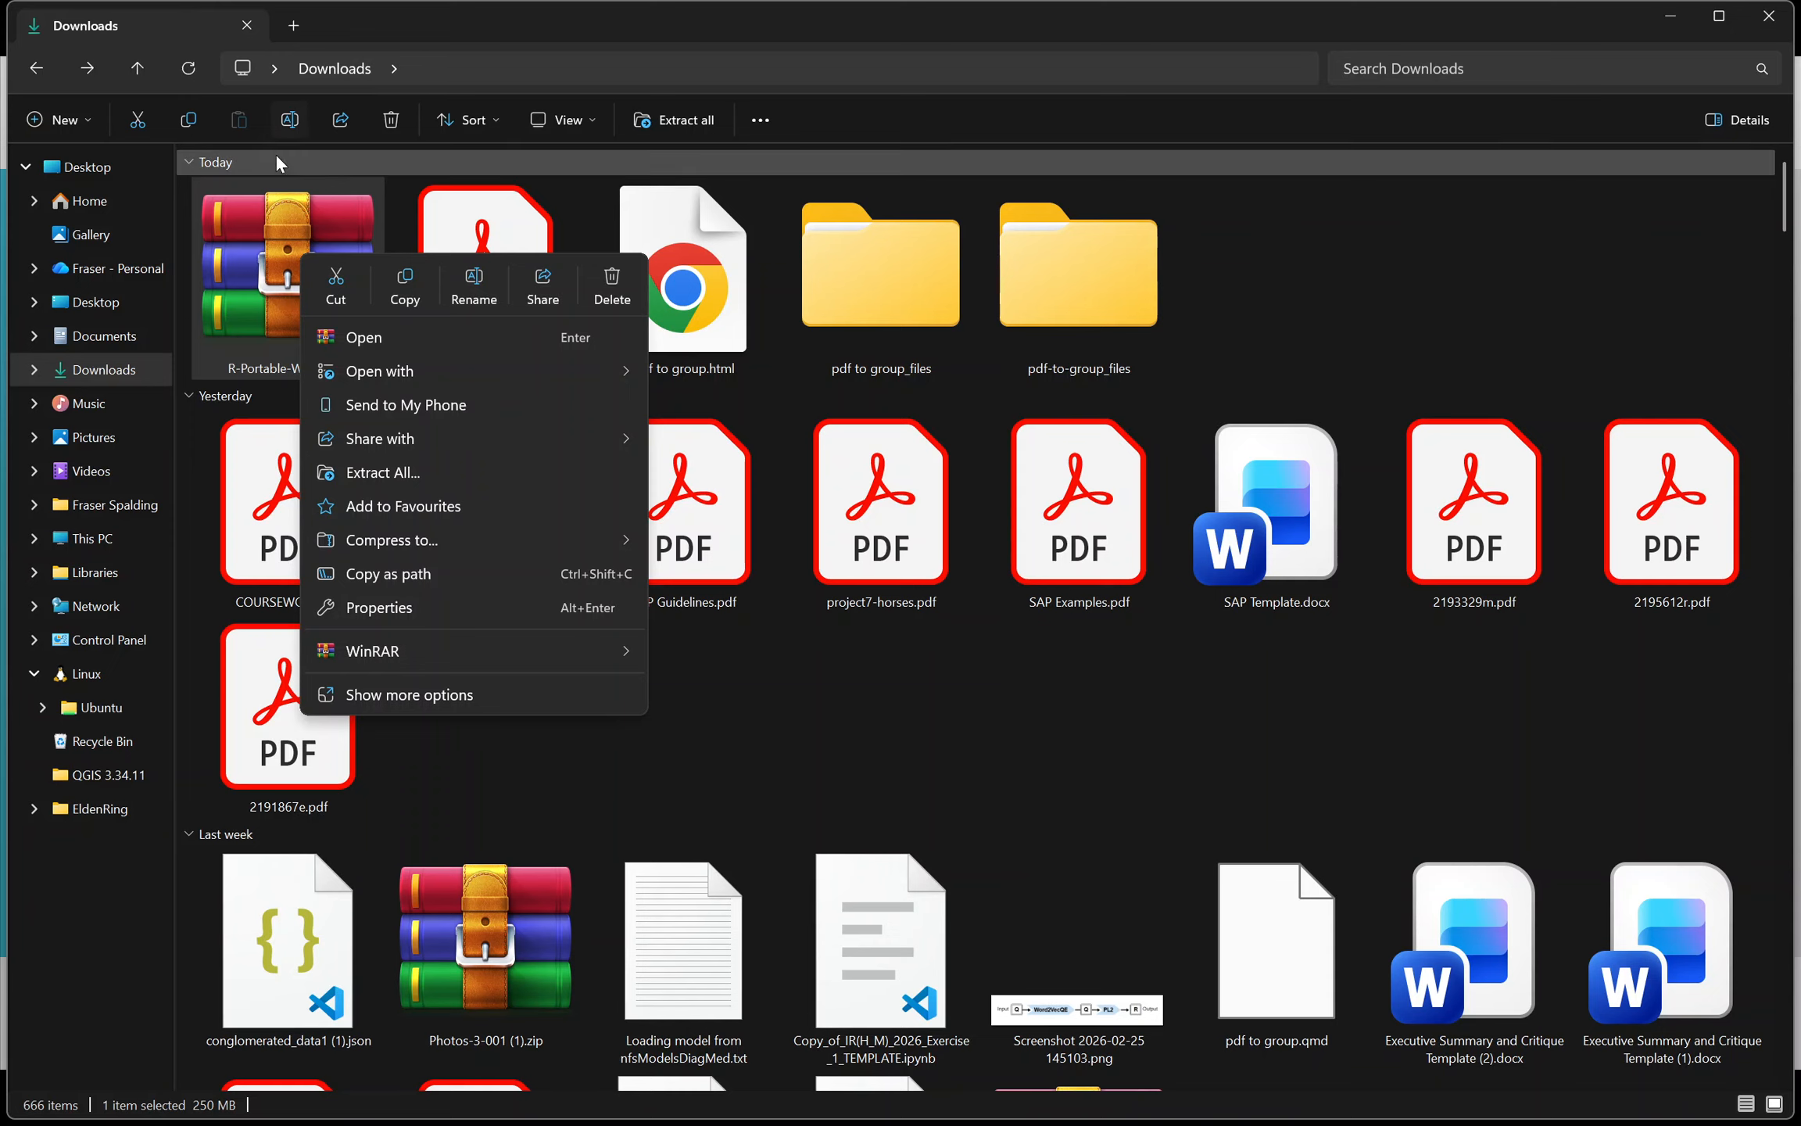
left_click(468, 473)
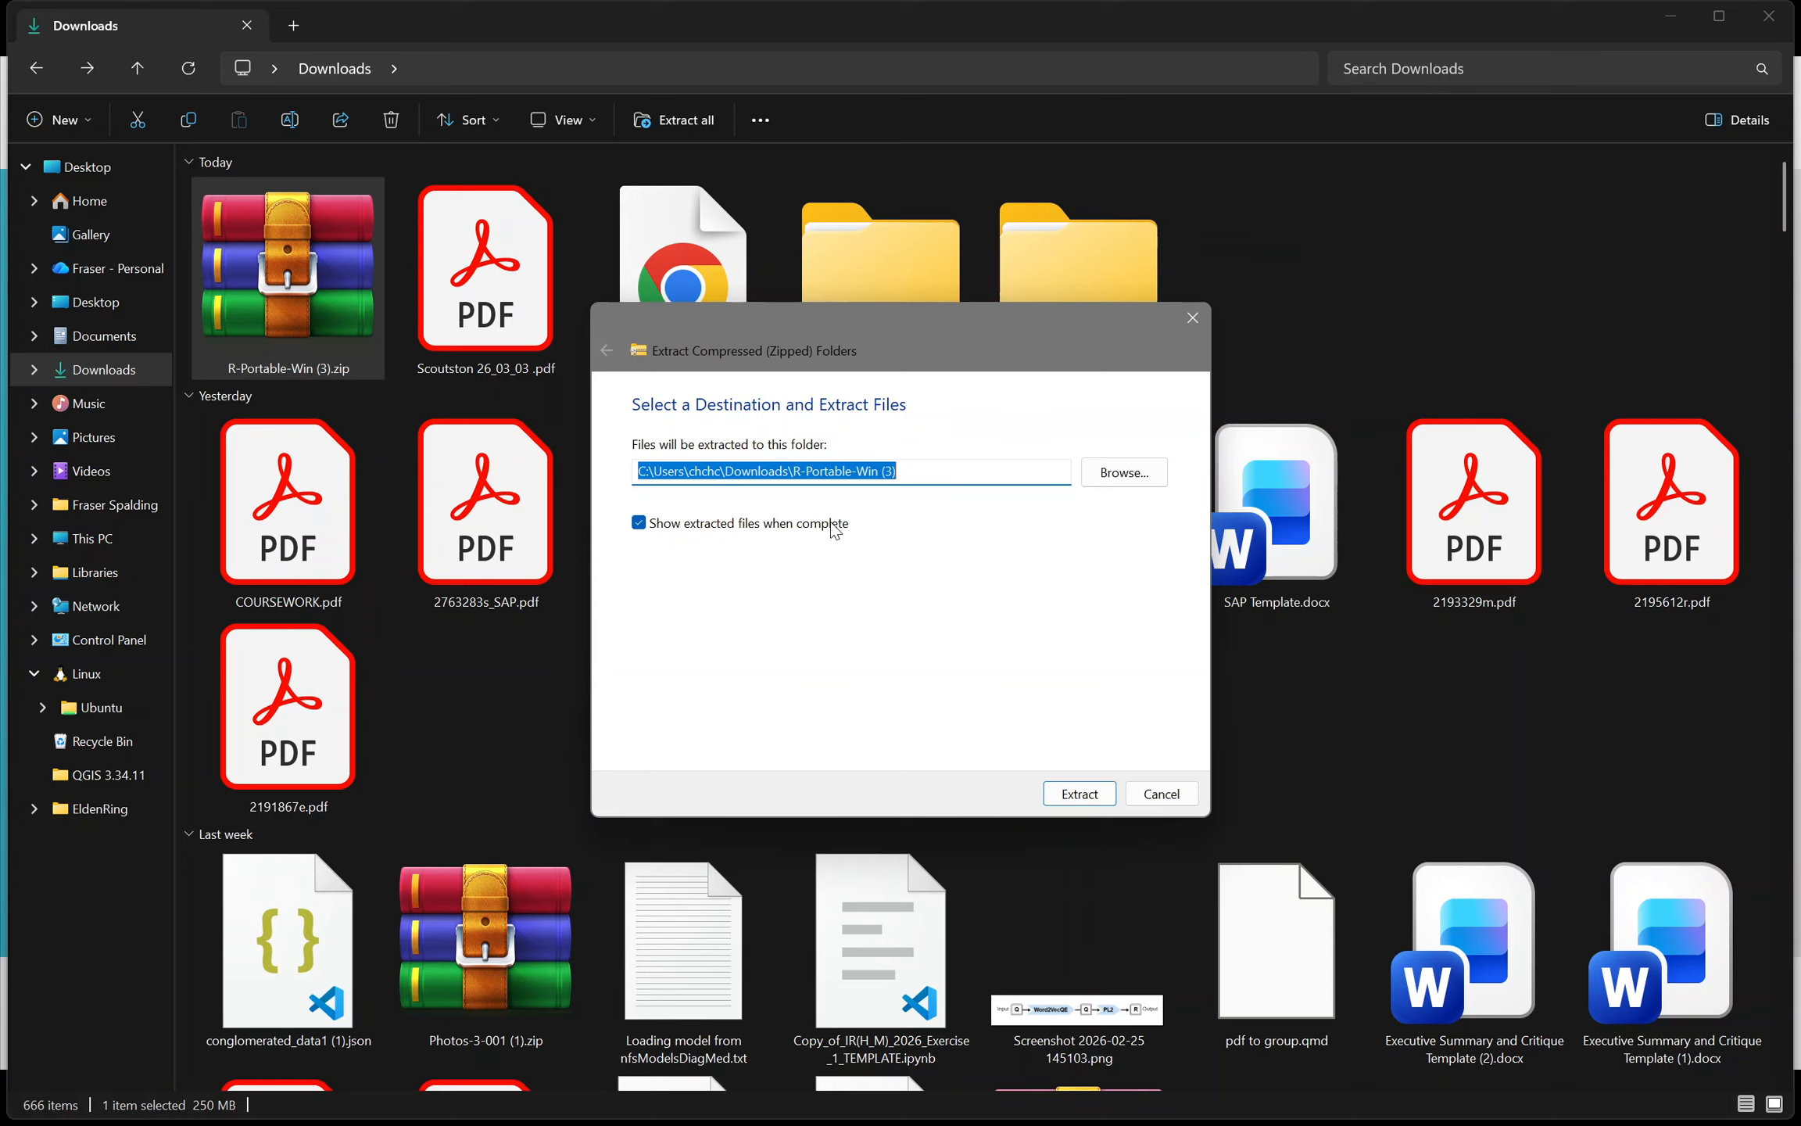
left_click(1075, 793)
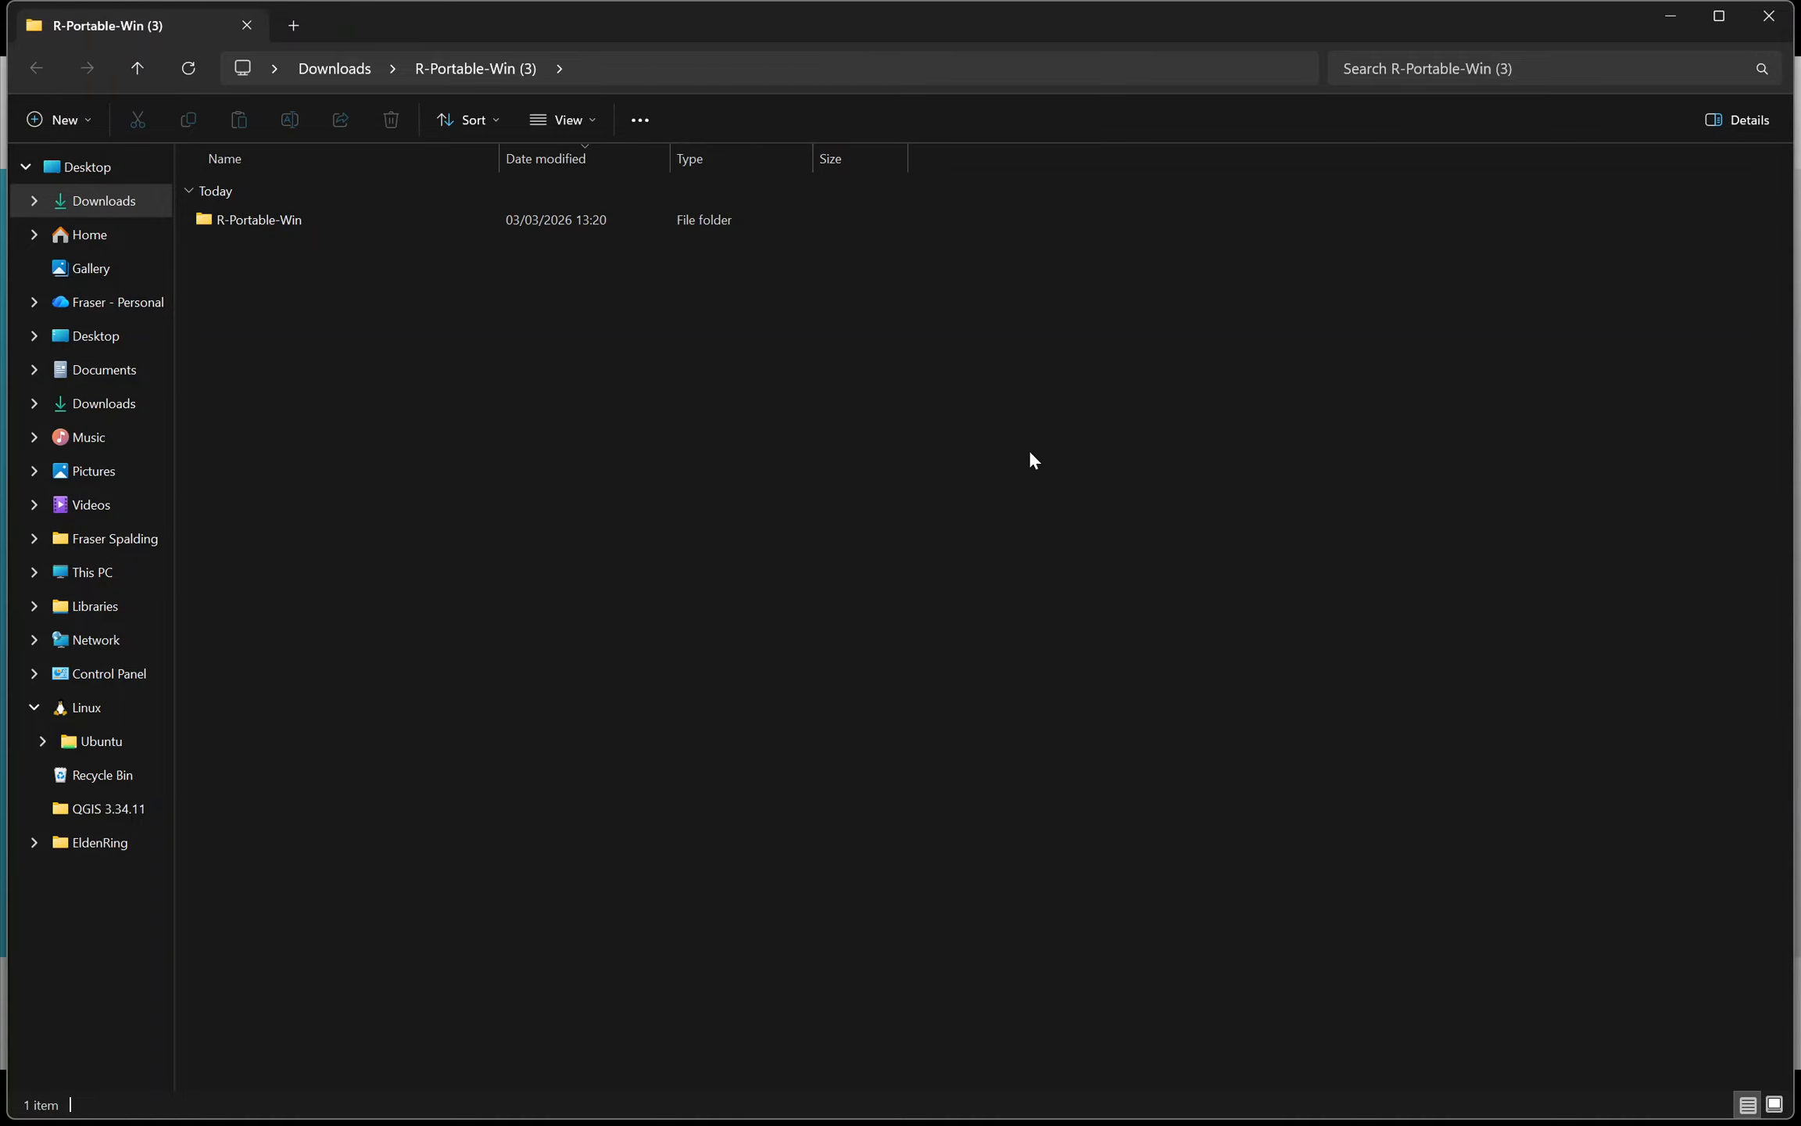
left_click(1670, 16)
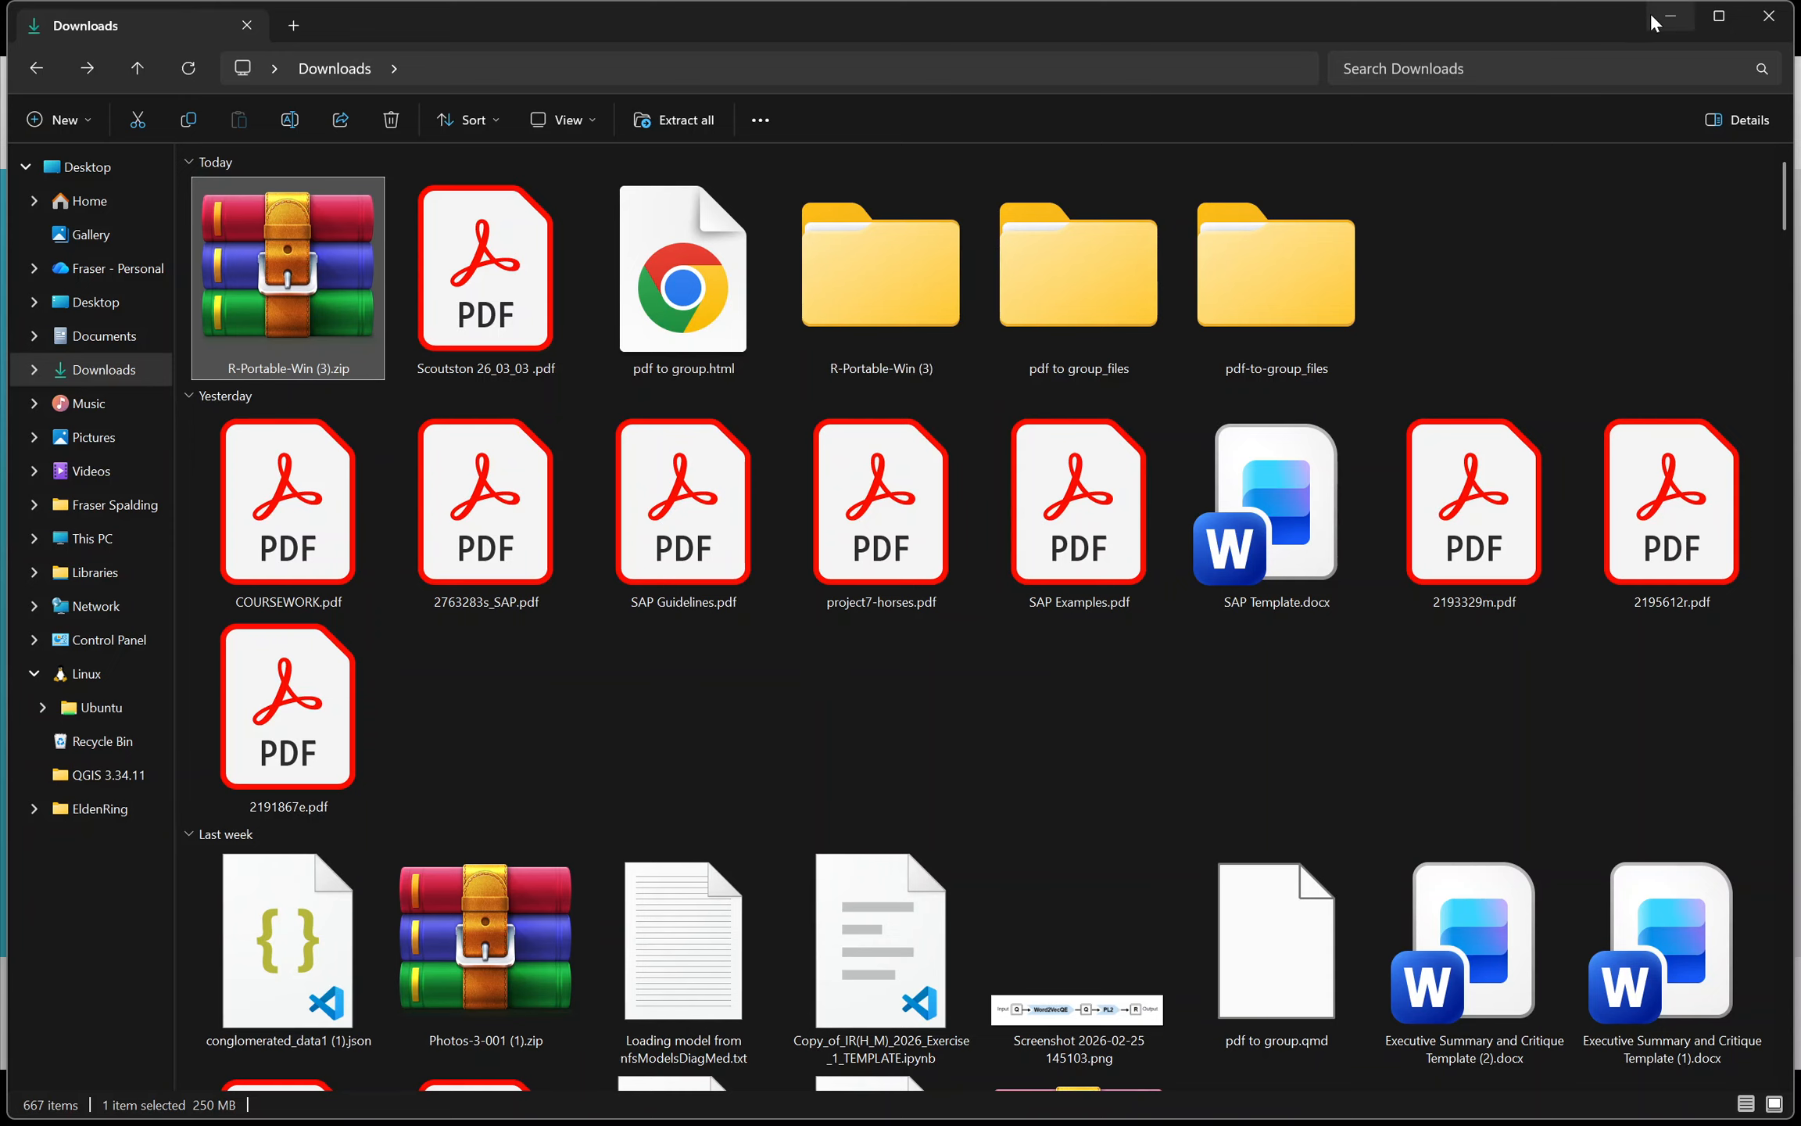
Switch to Excel and create a blank workbook in a maximised window
key("super")
type("exc")
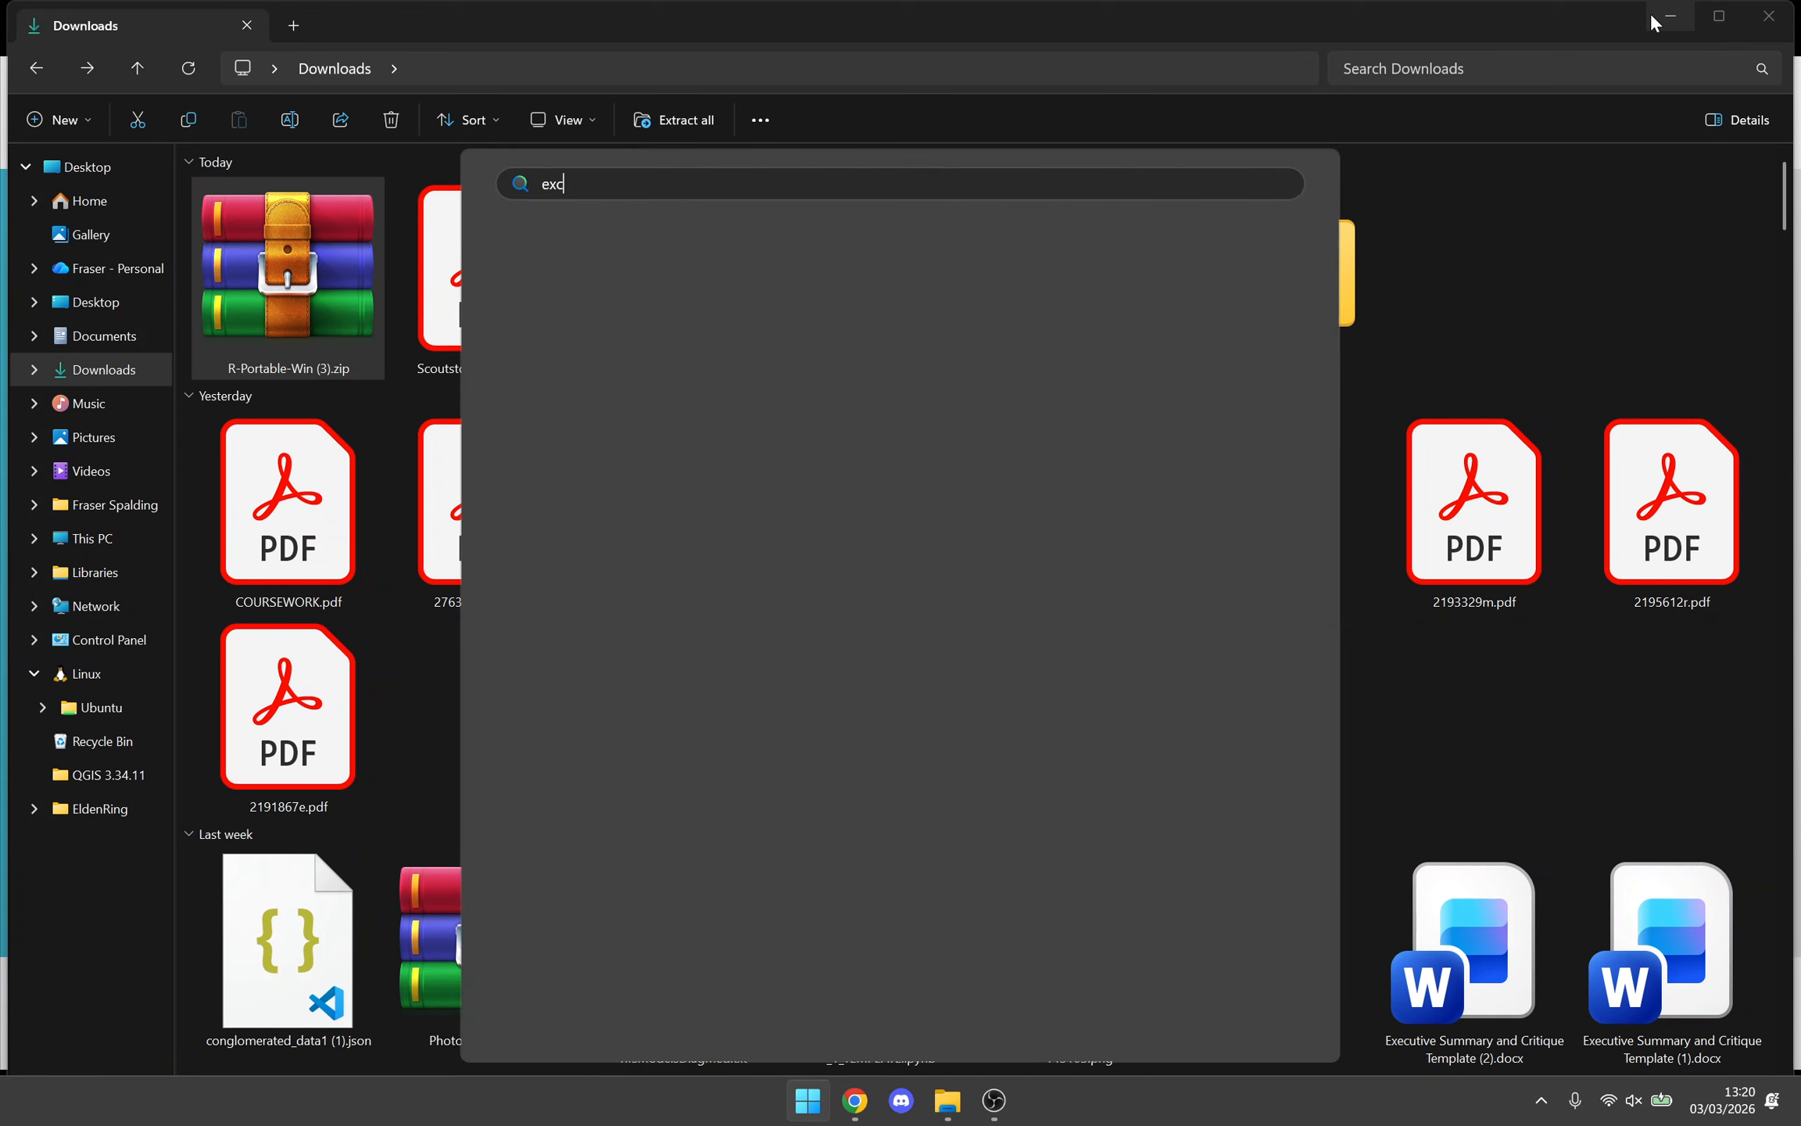
key("Return")
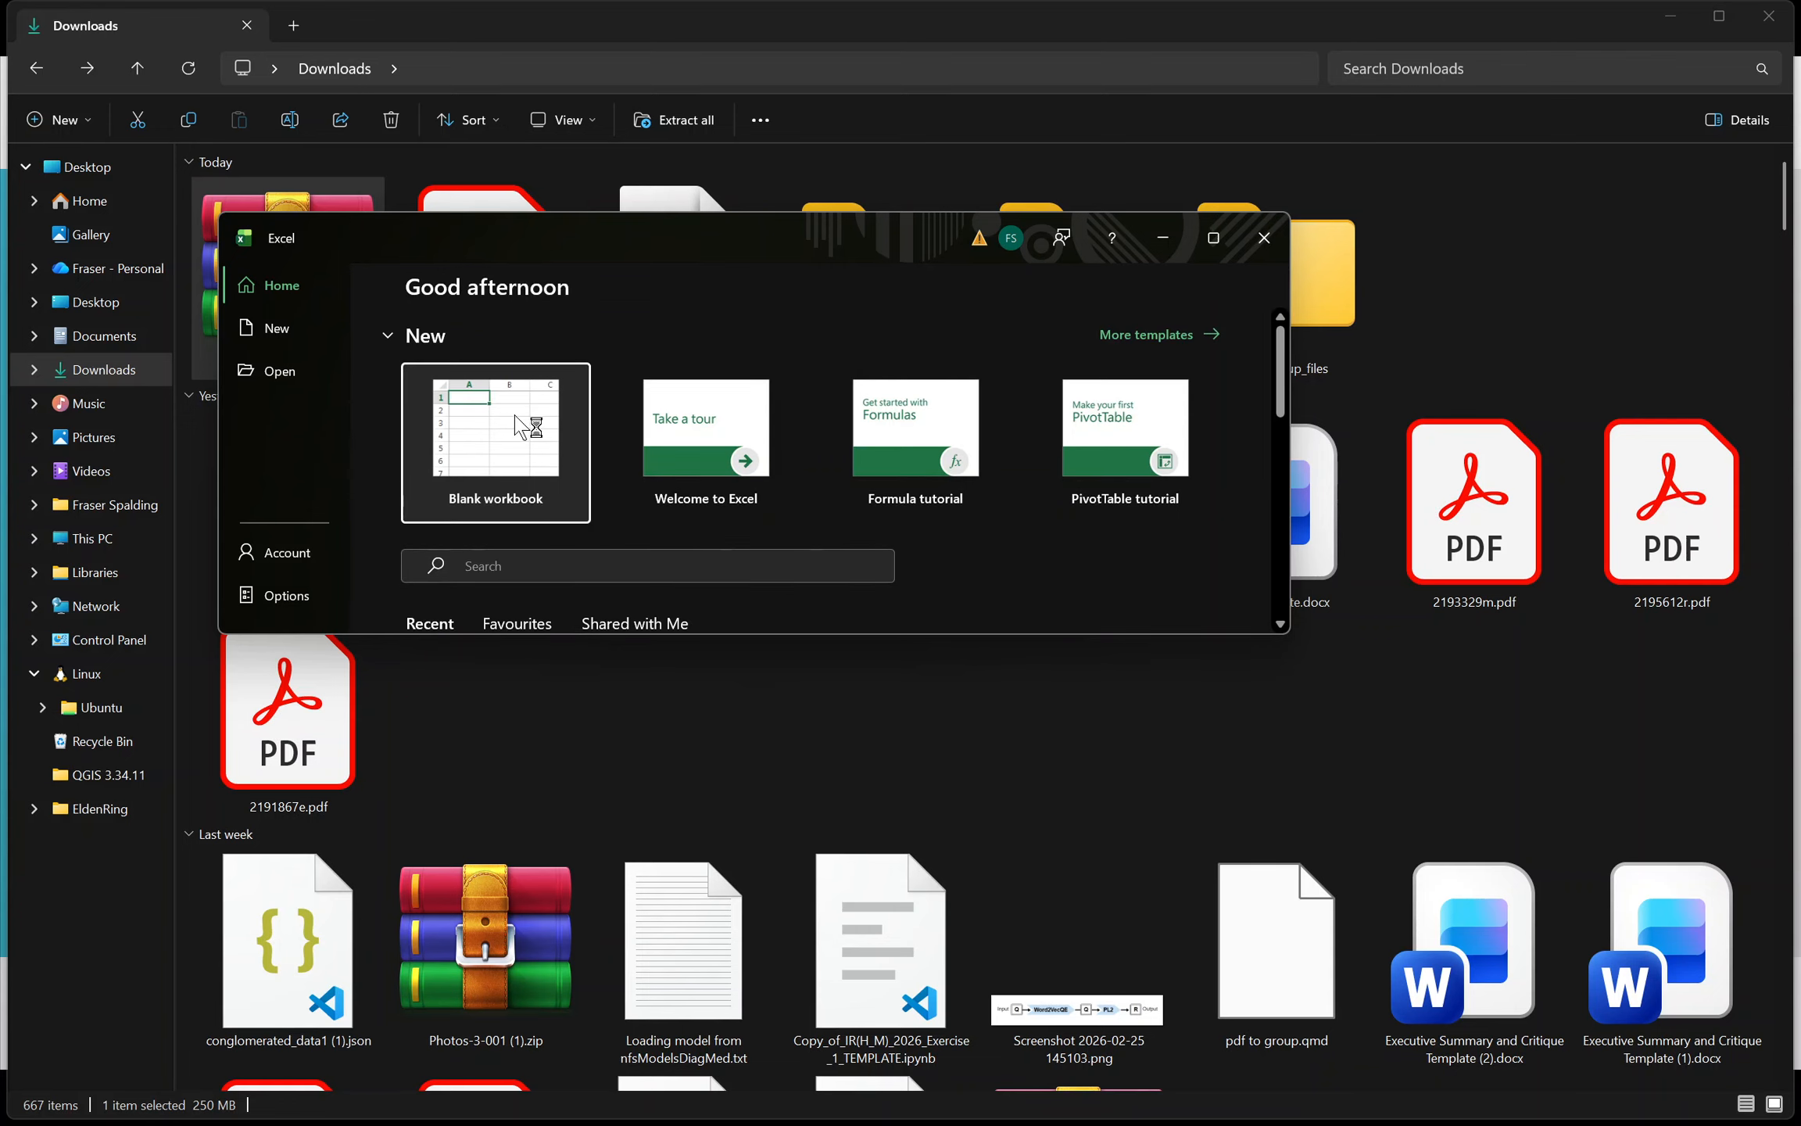
left_click(518, 426)
left_click(1219, 227)
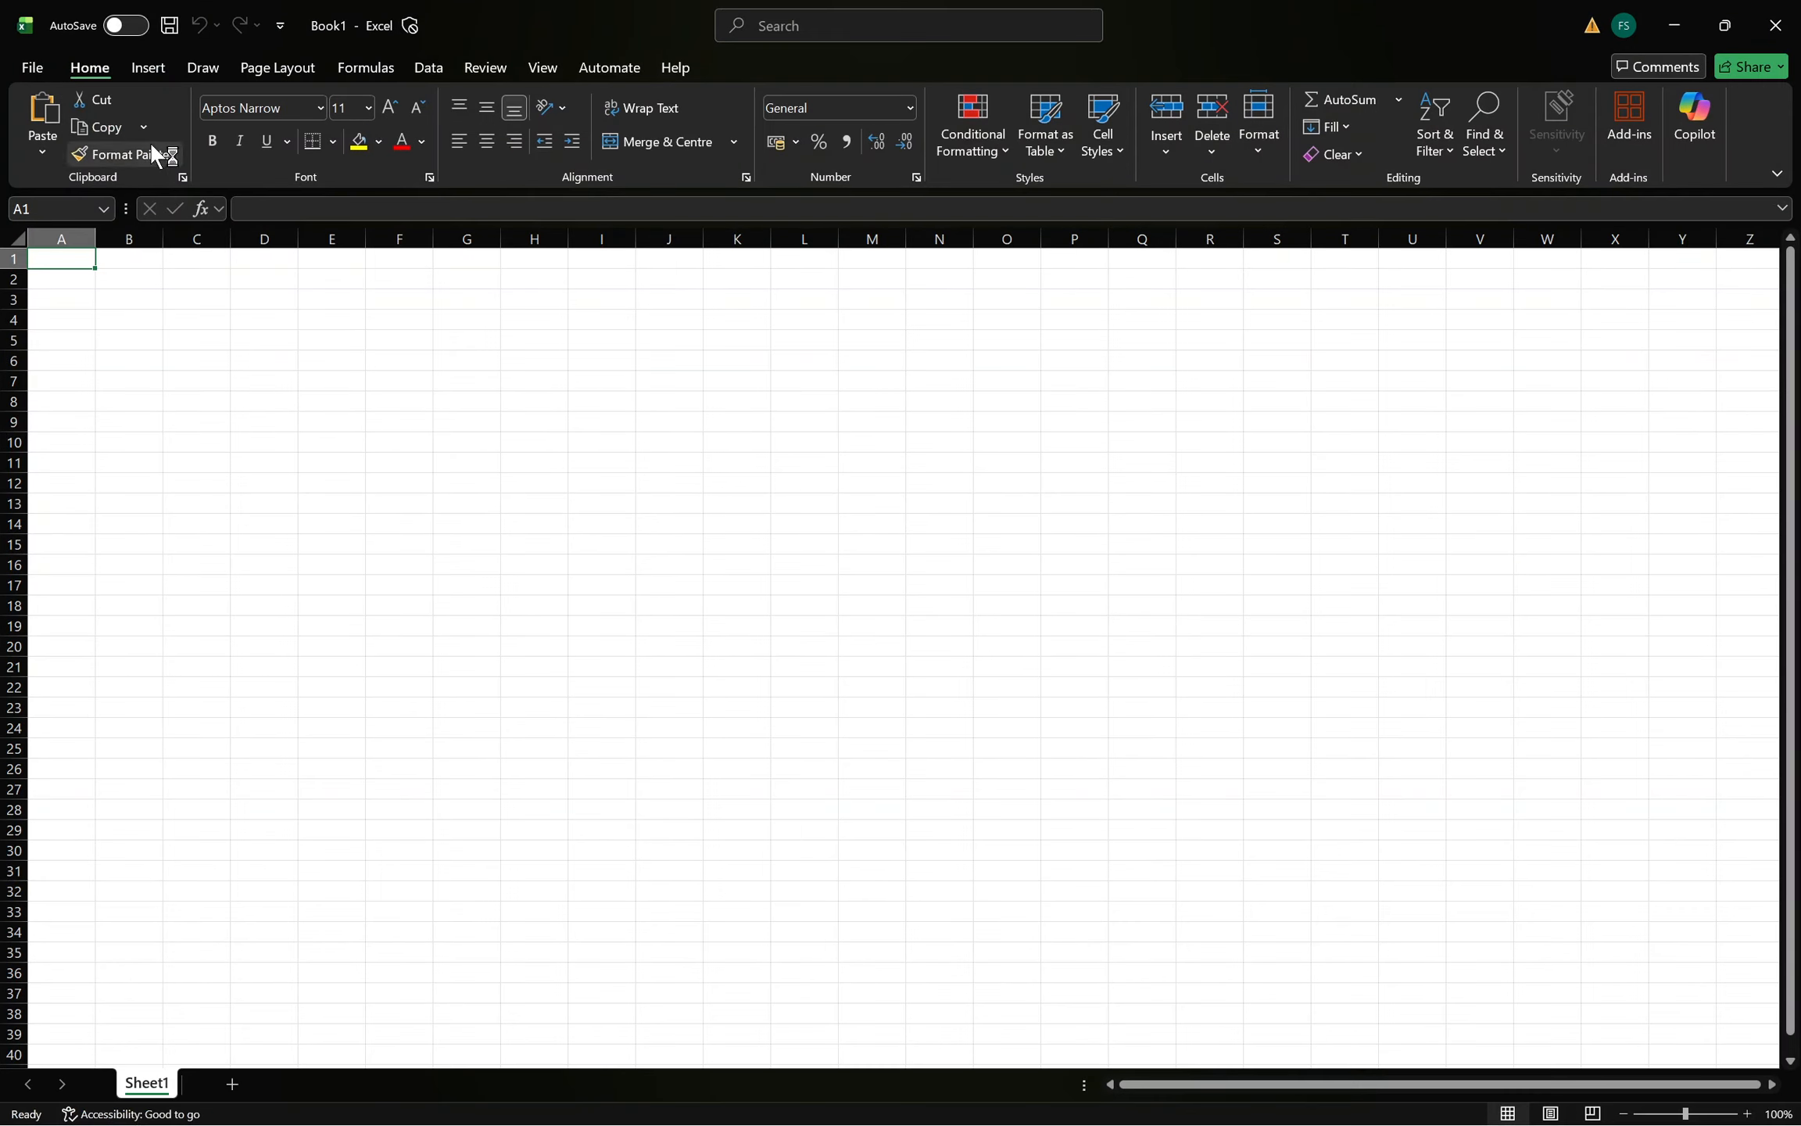
Open the Excel Add-ins manager from the program options and start browsing for an add-in file
left_click(36, 71)
left_click(86, 1093)
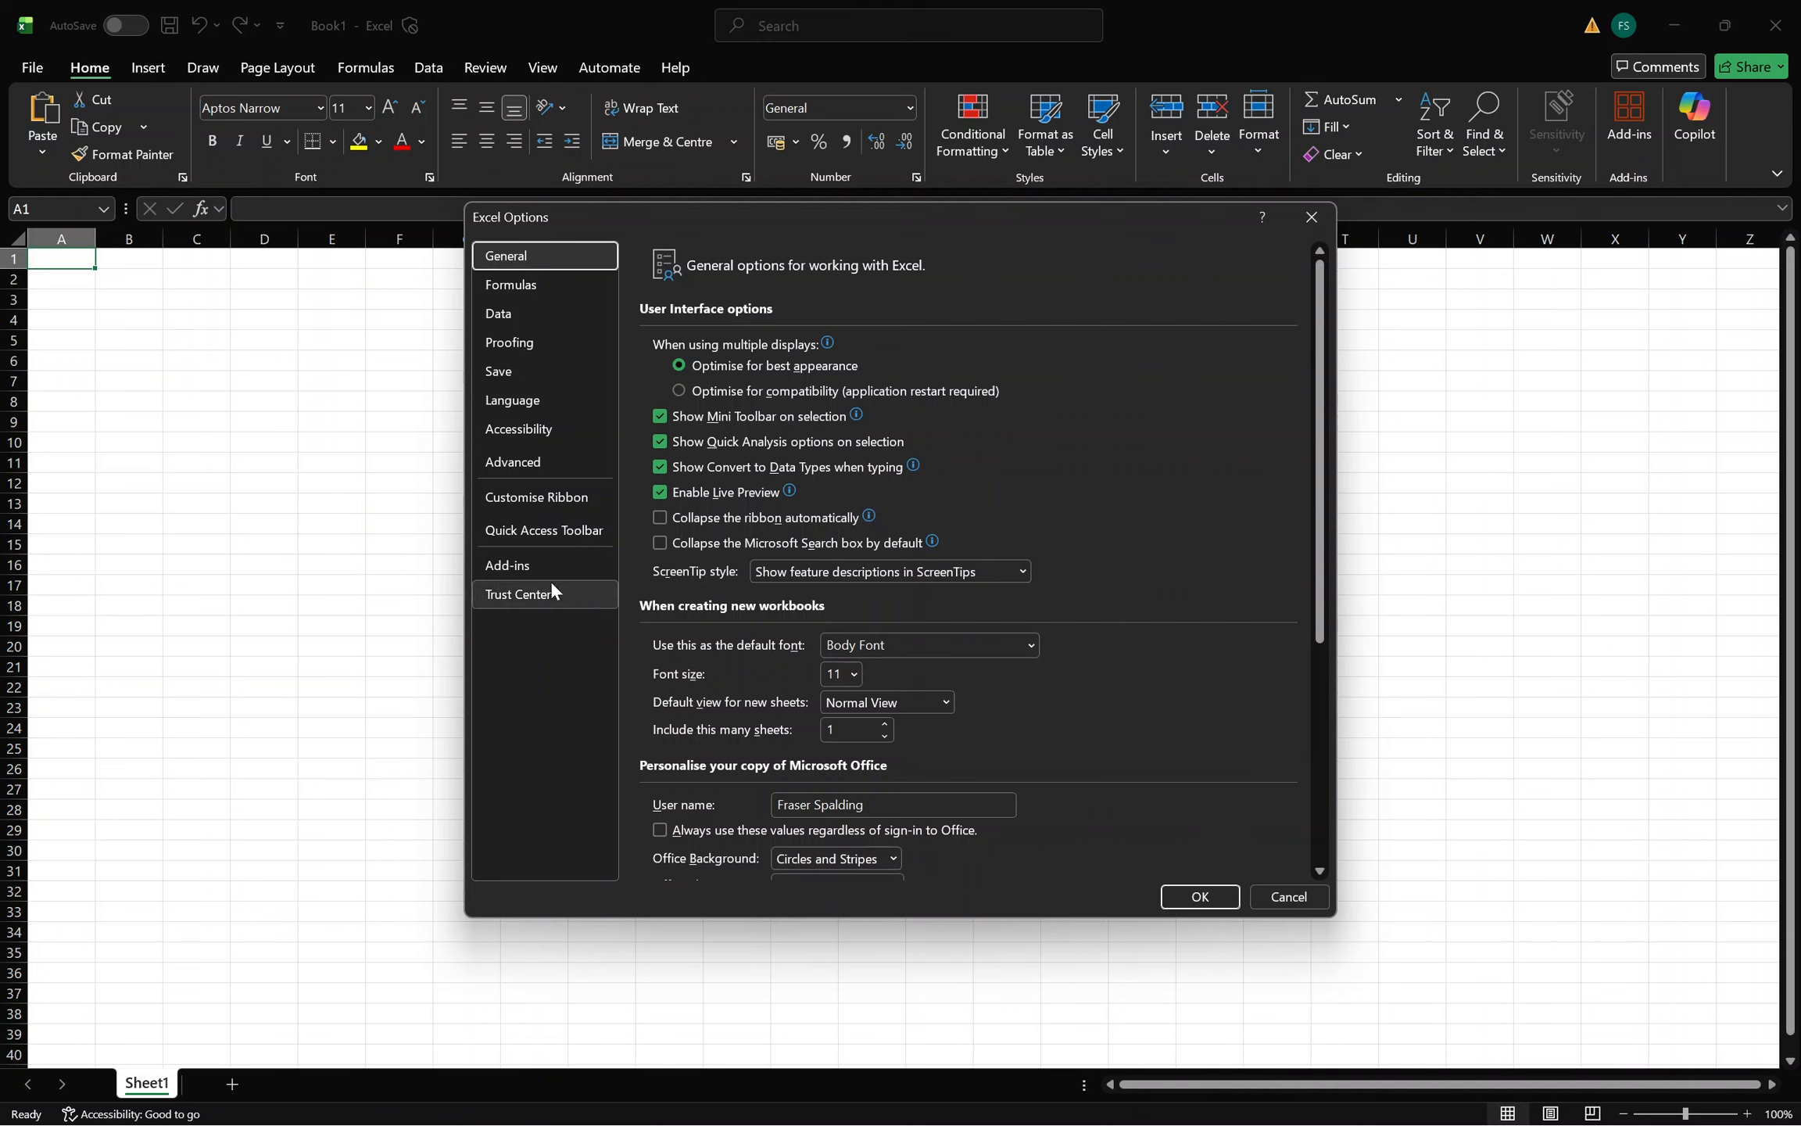
left_click(550, 577)
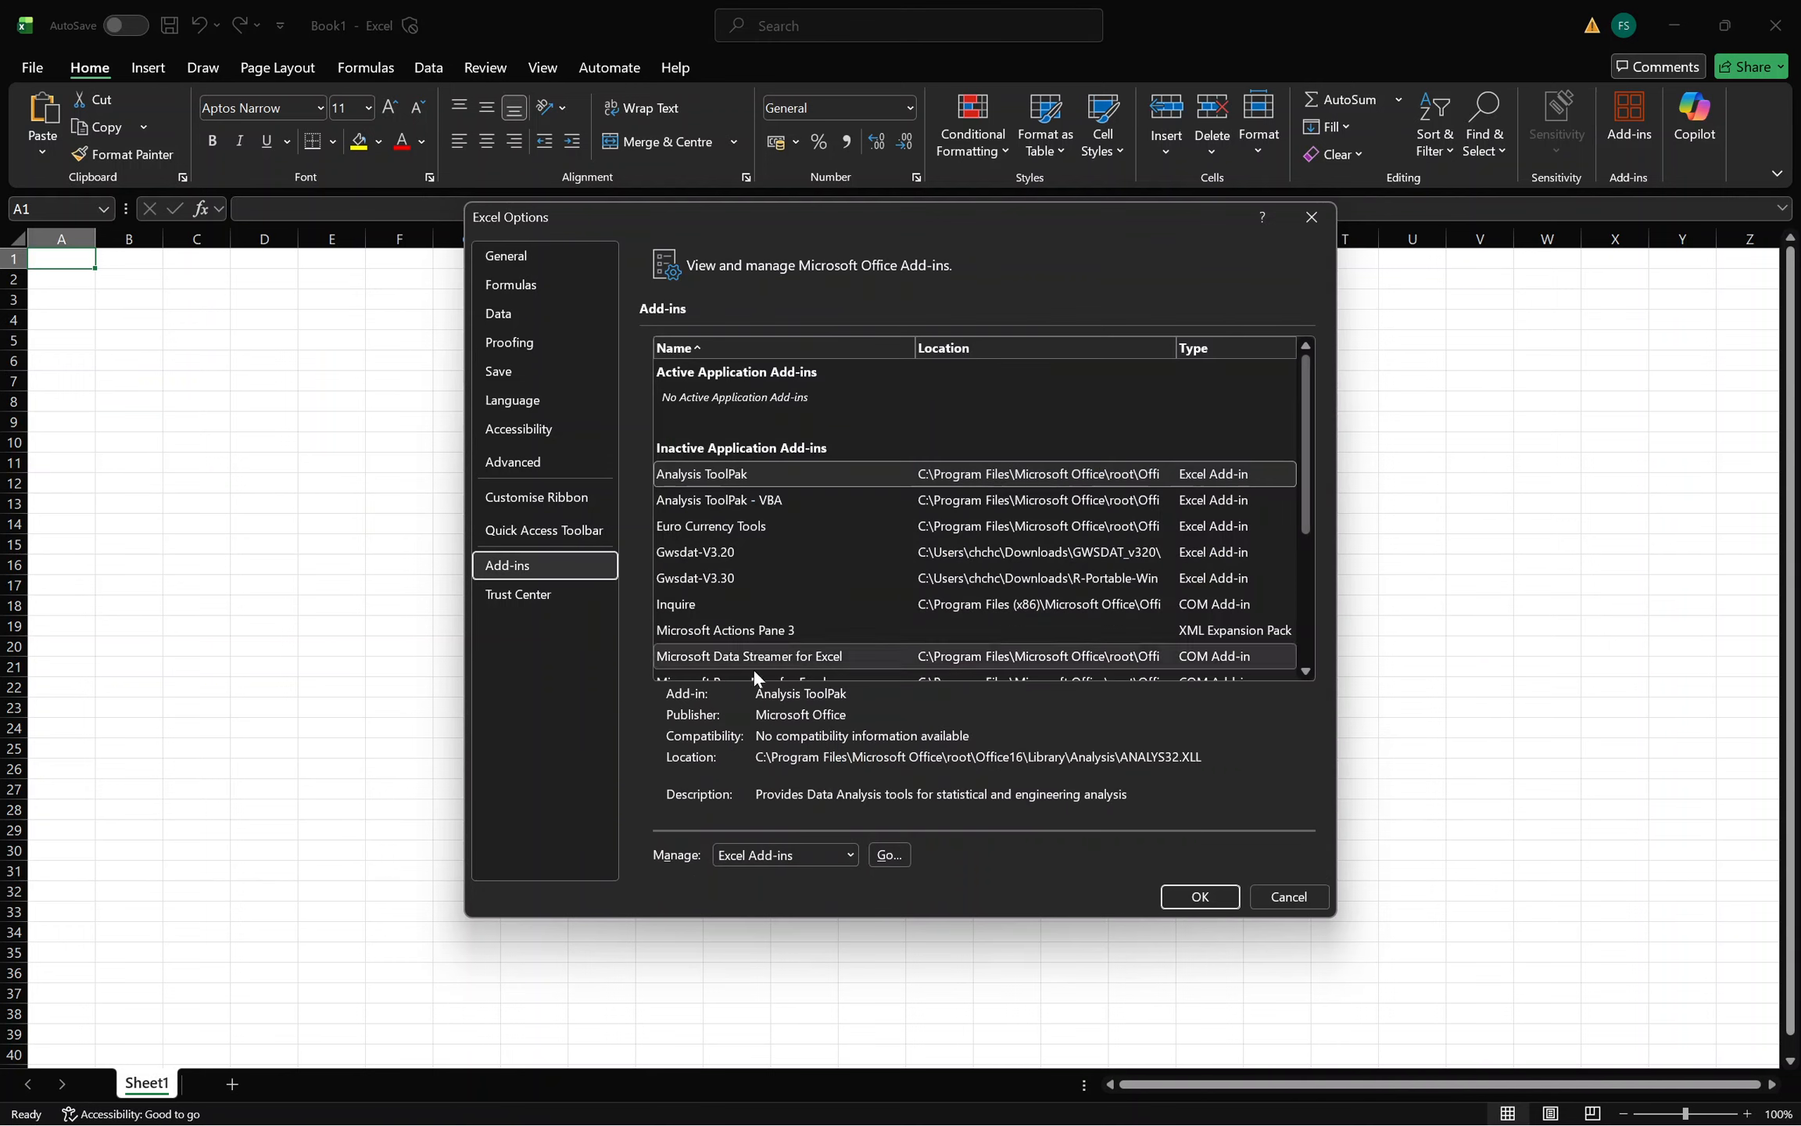
left_click(891, 853)
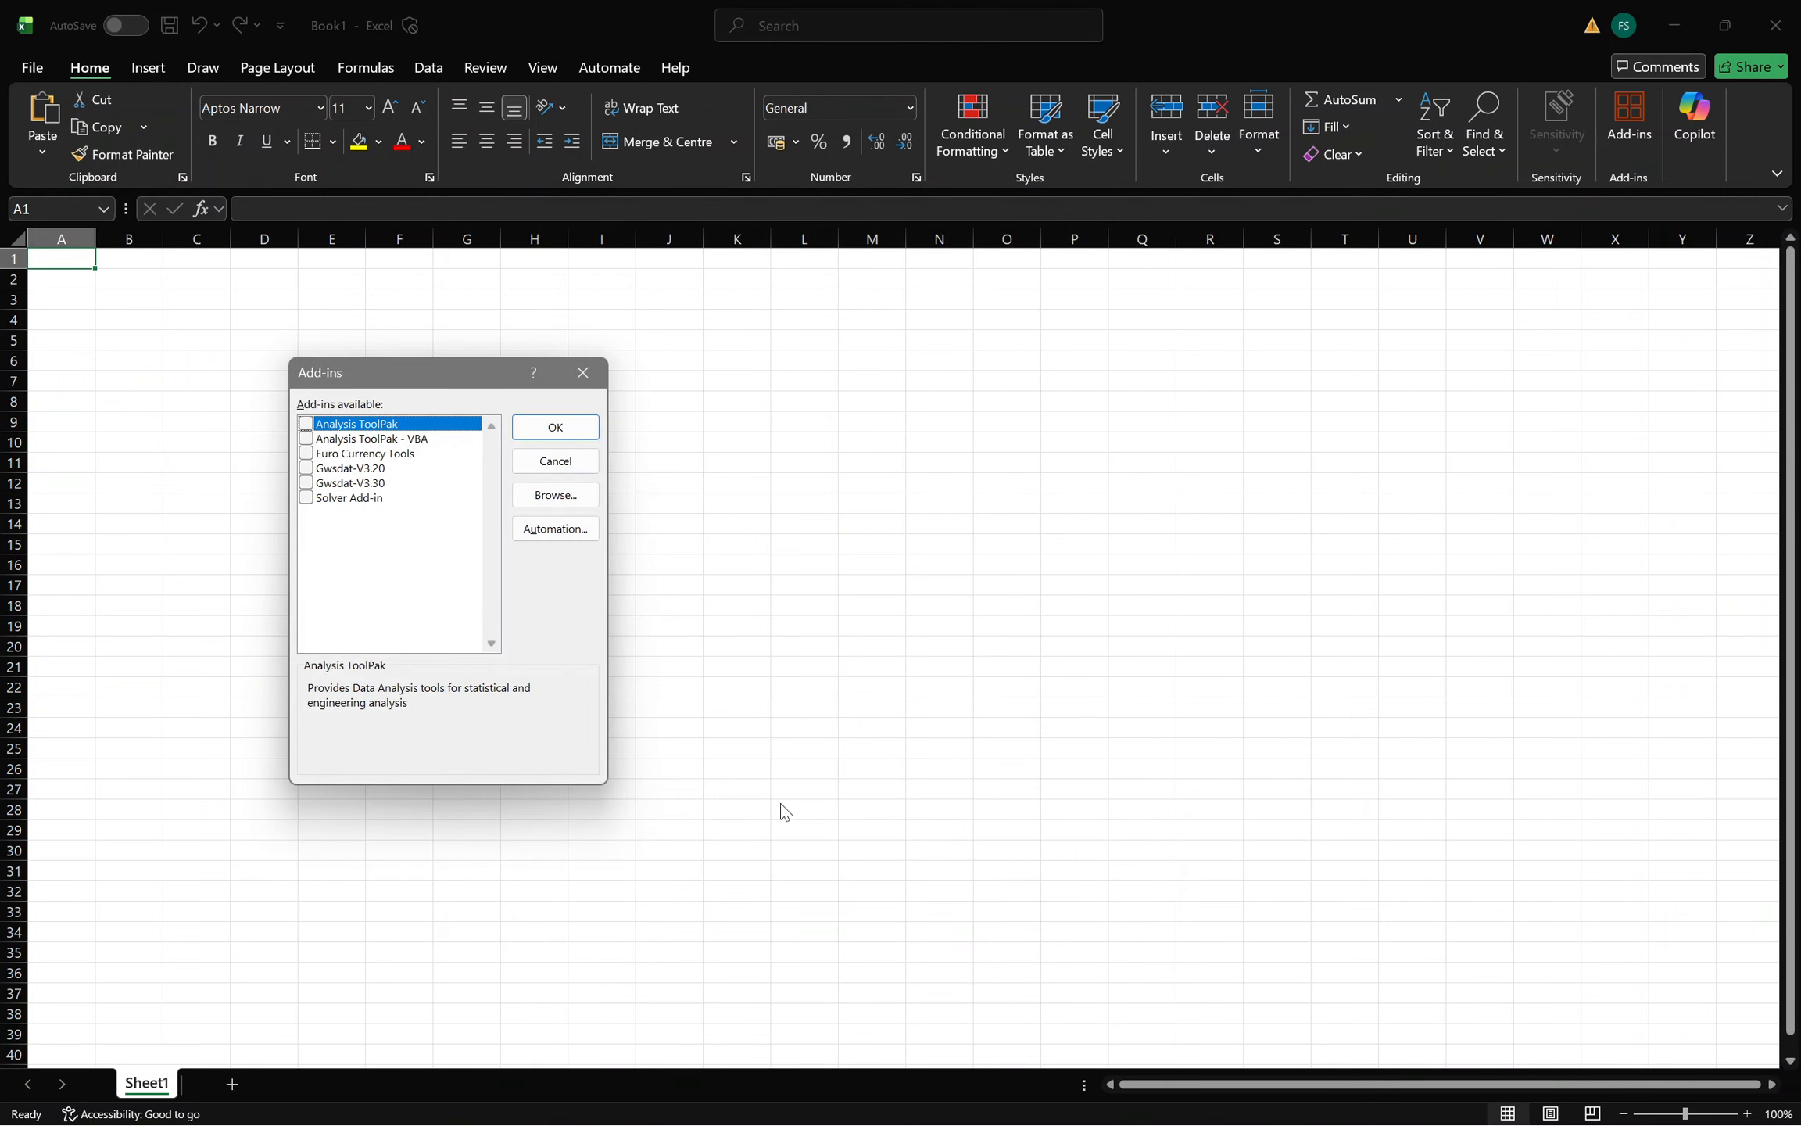
left_click(576, 493)
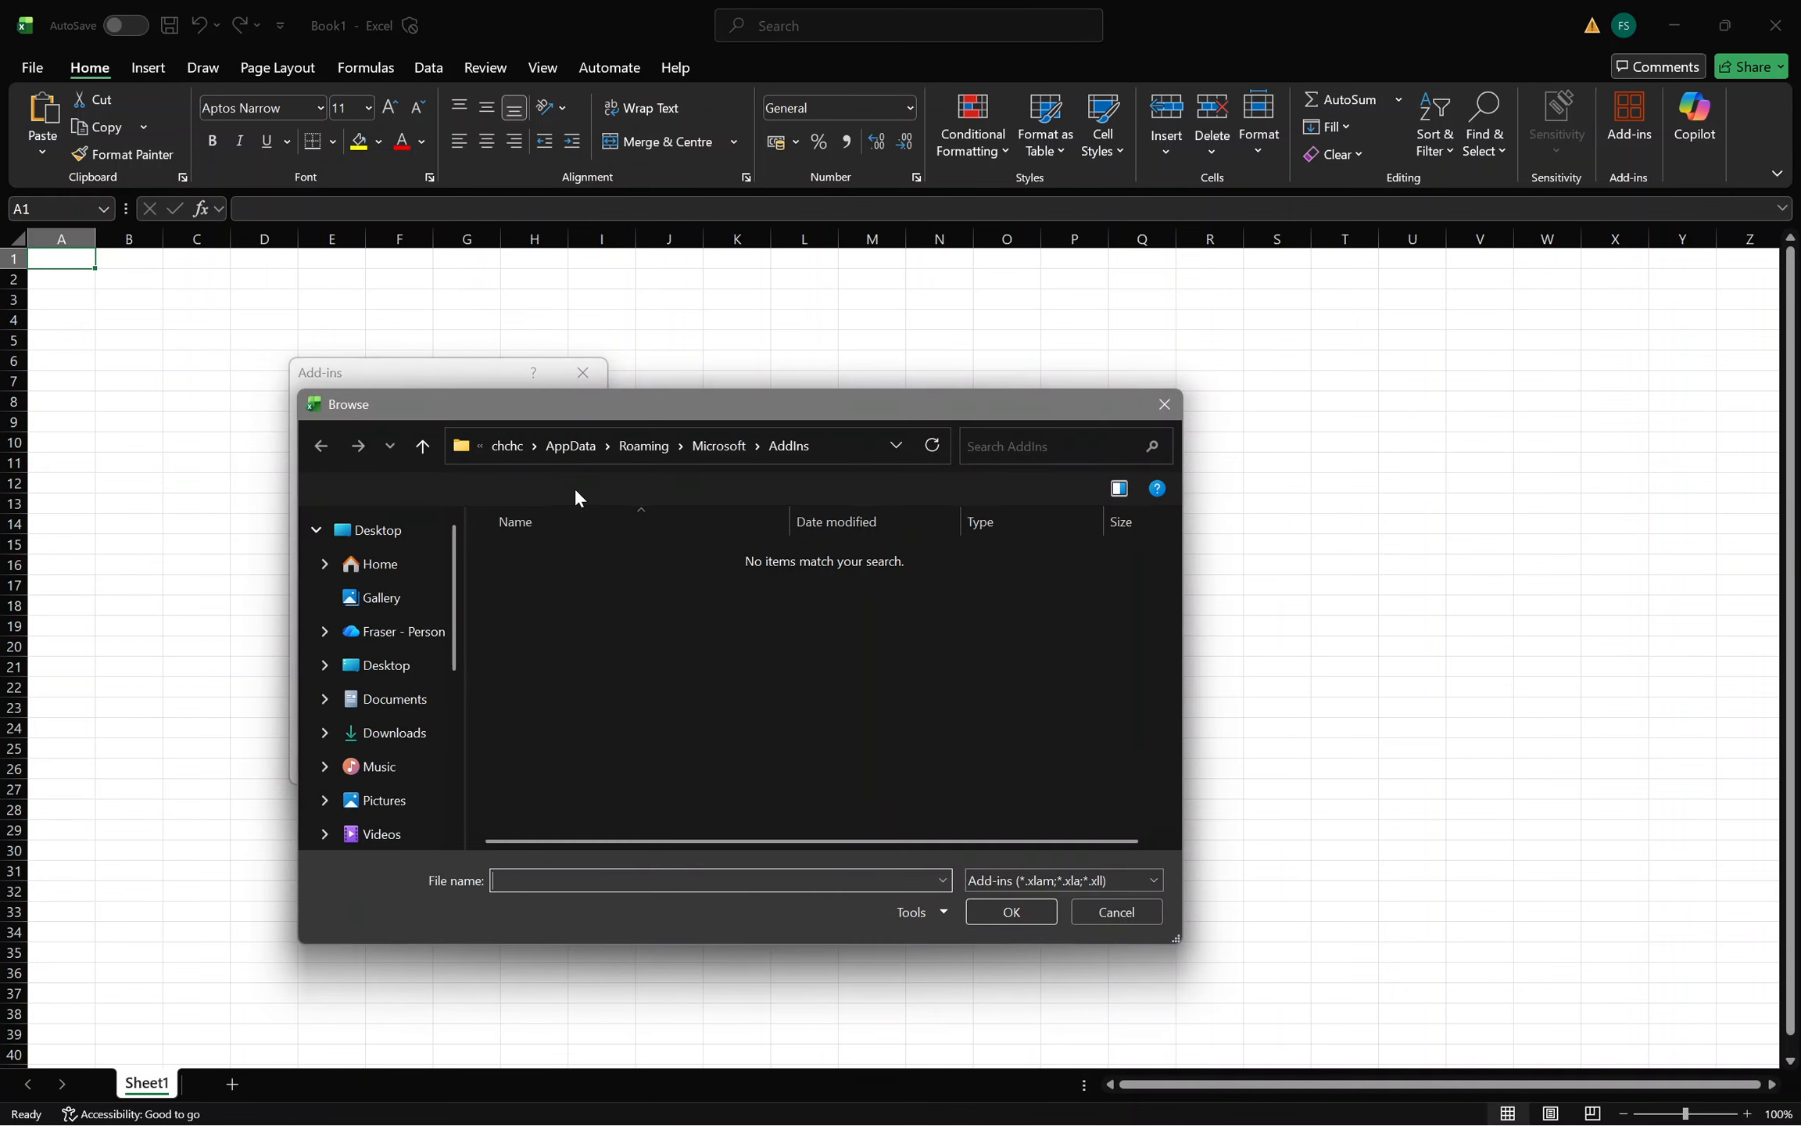
Browse to the library folder inside Downloads, R-Portable-Win (3), R-Portable-Win
left_click(384, 733)
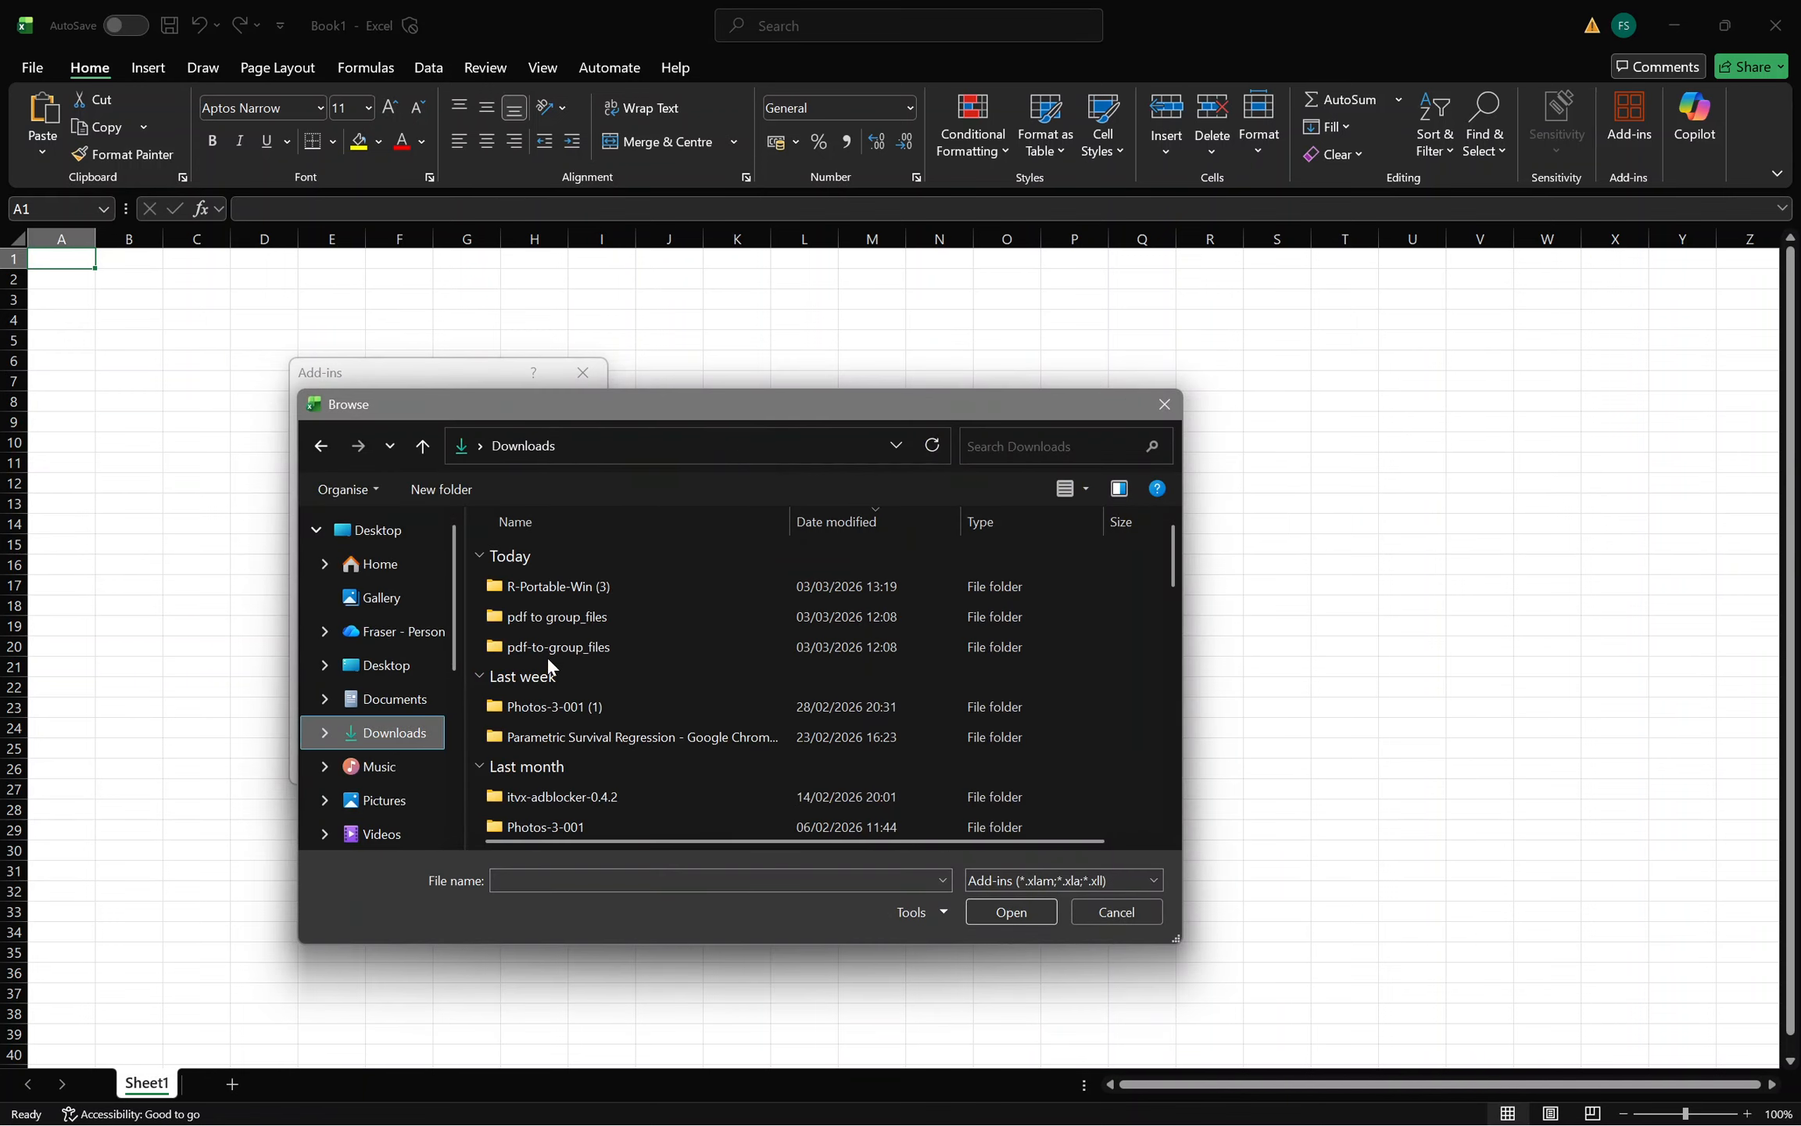
left_click(709, 585)
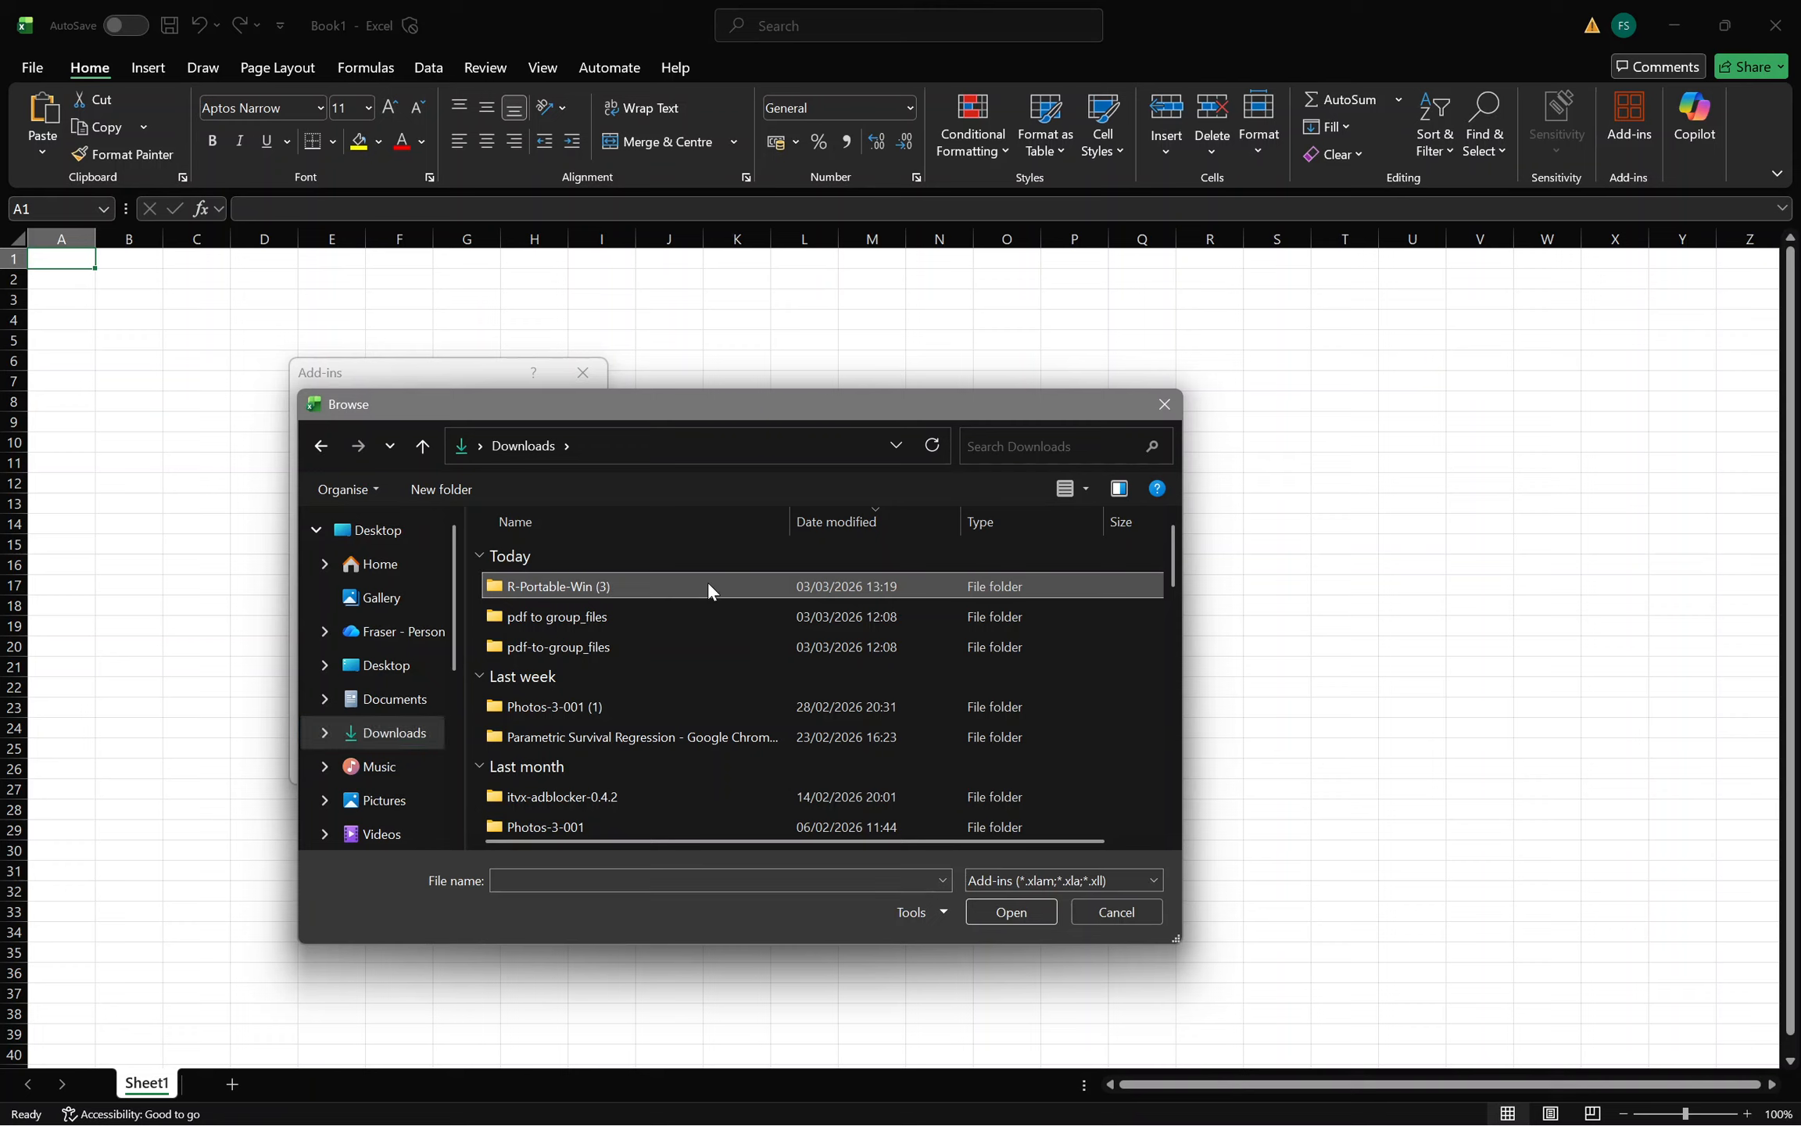
double_click(668, 584)
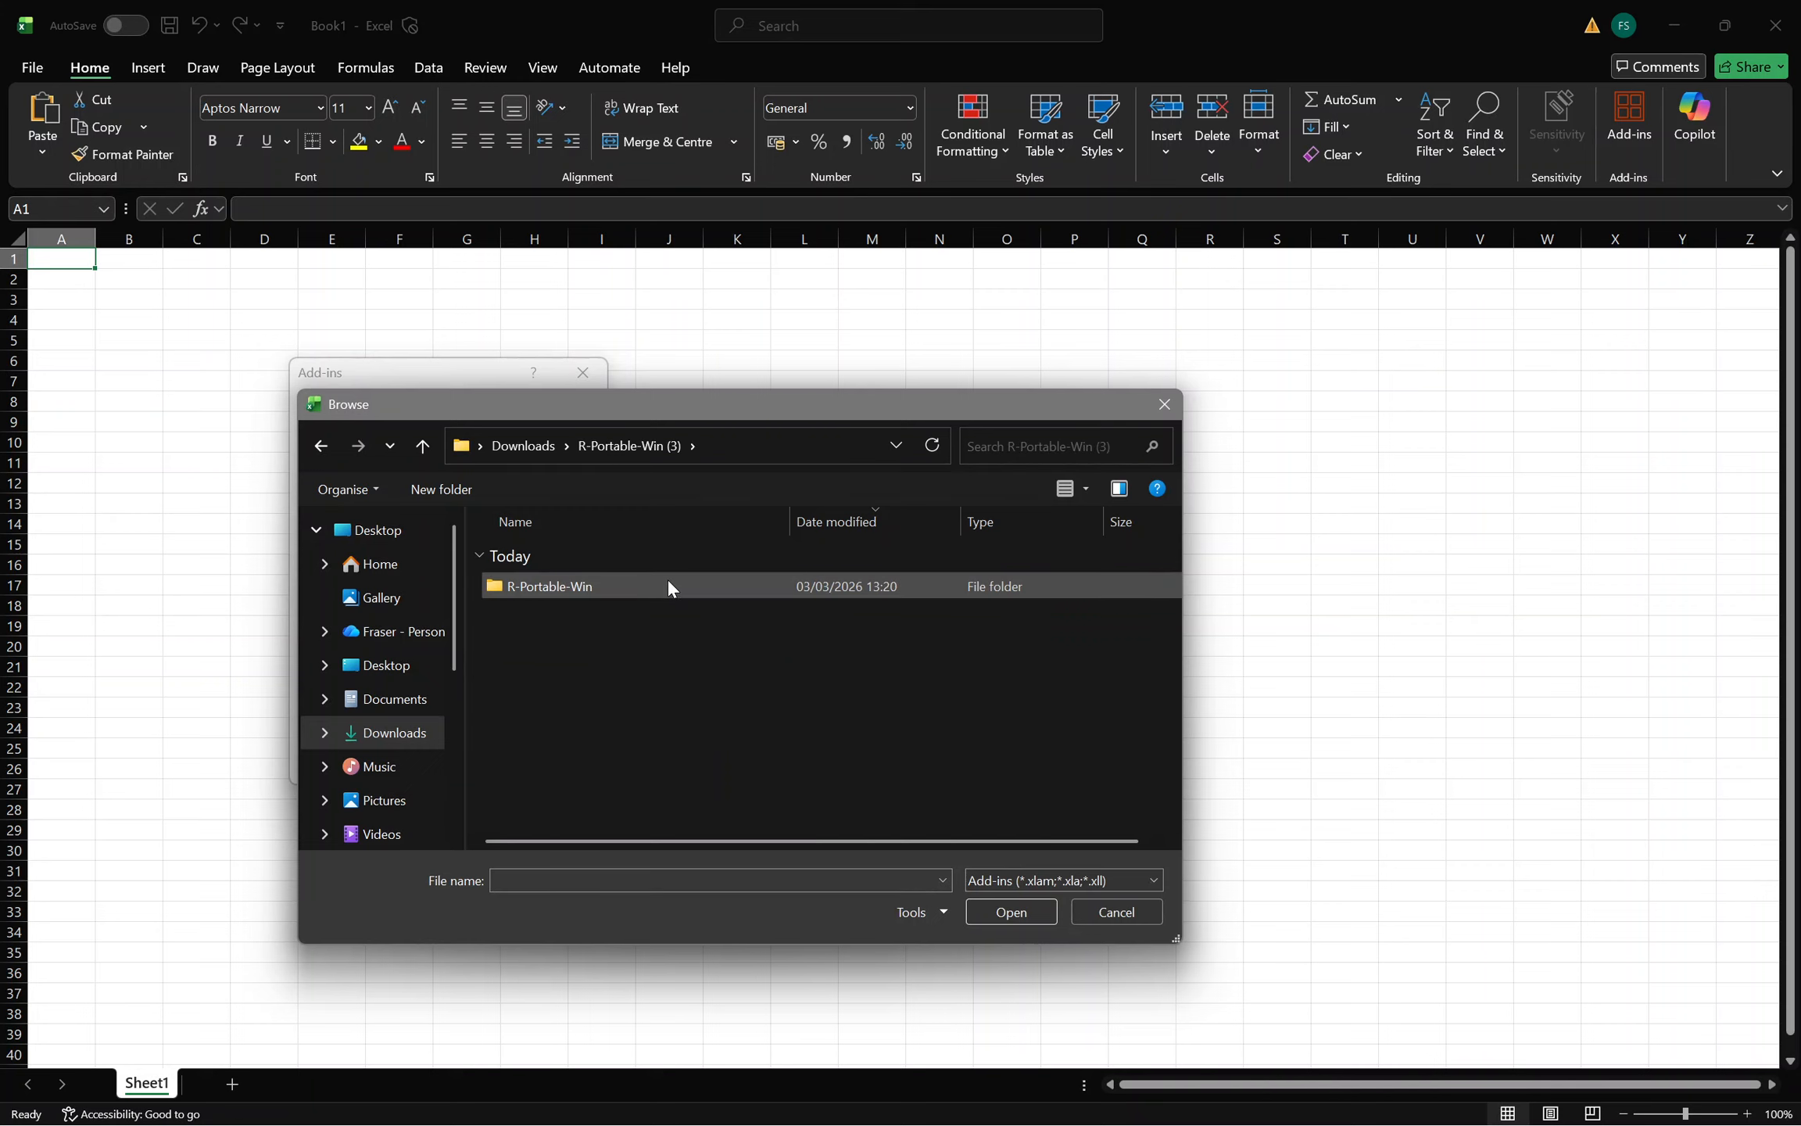
double_click(641, 581)
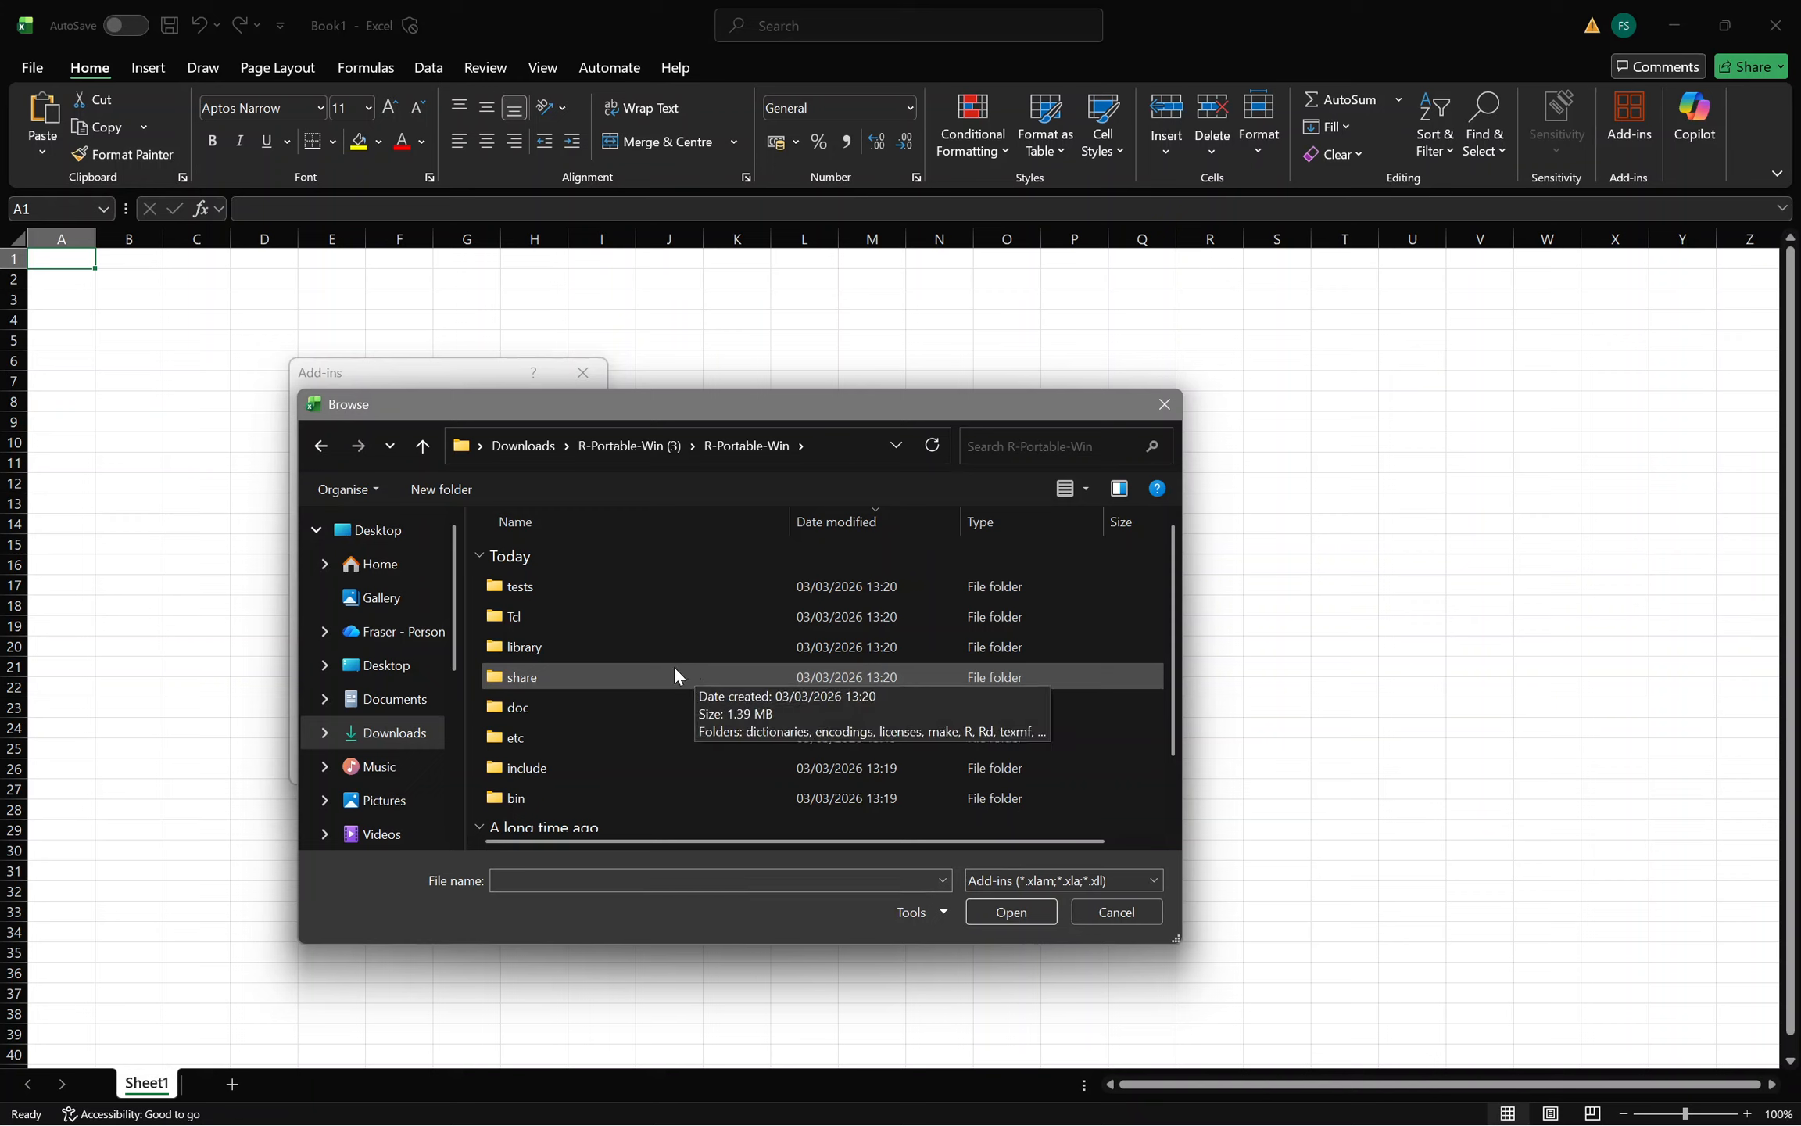
double_click(630, 646)
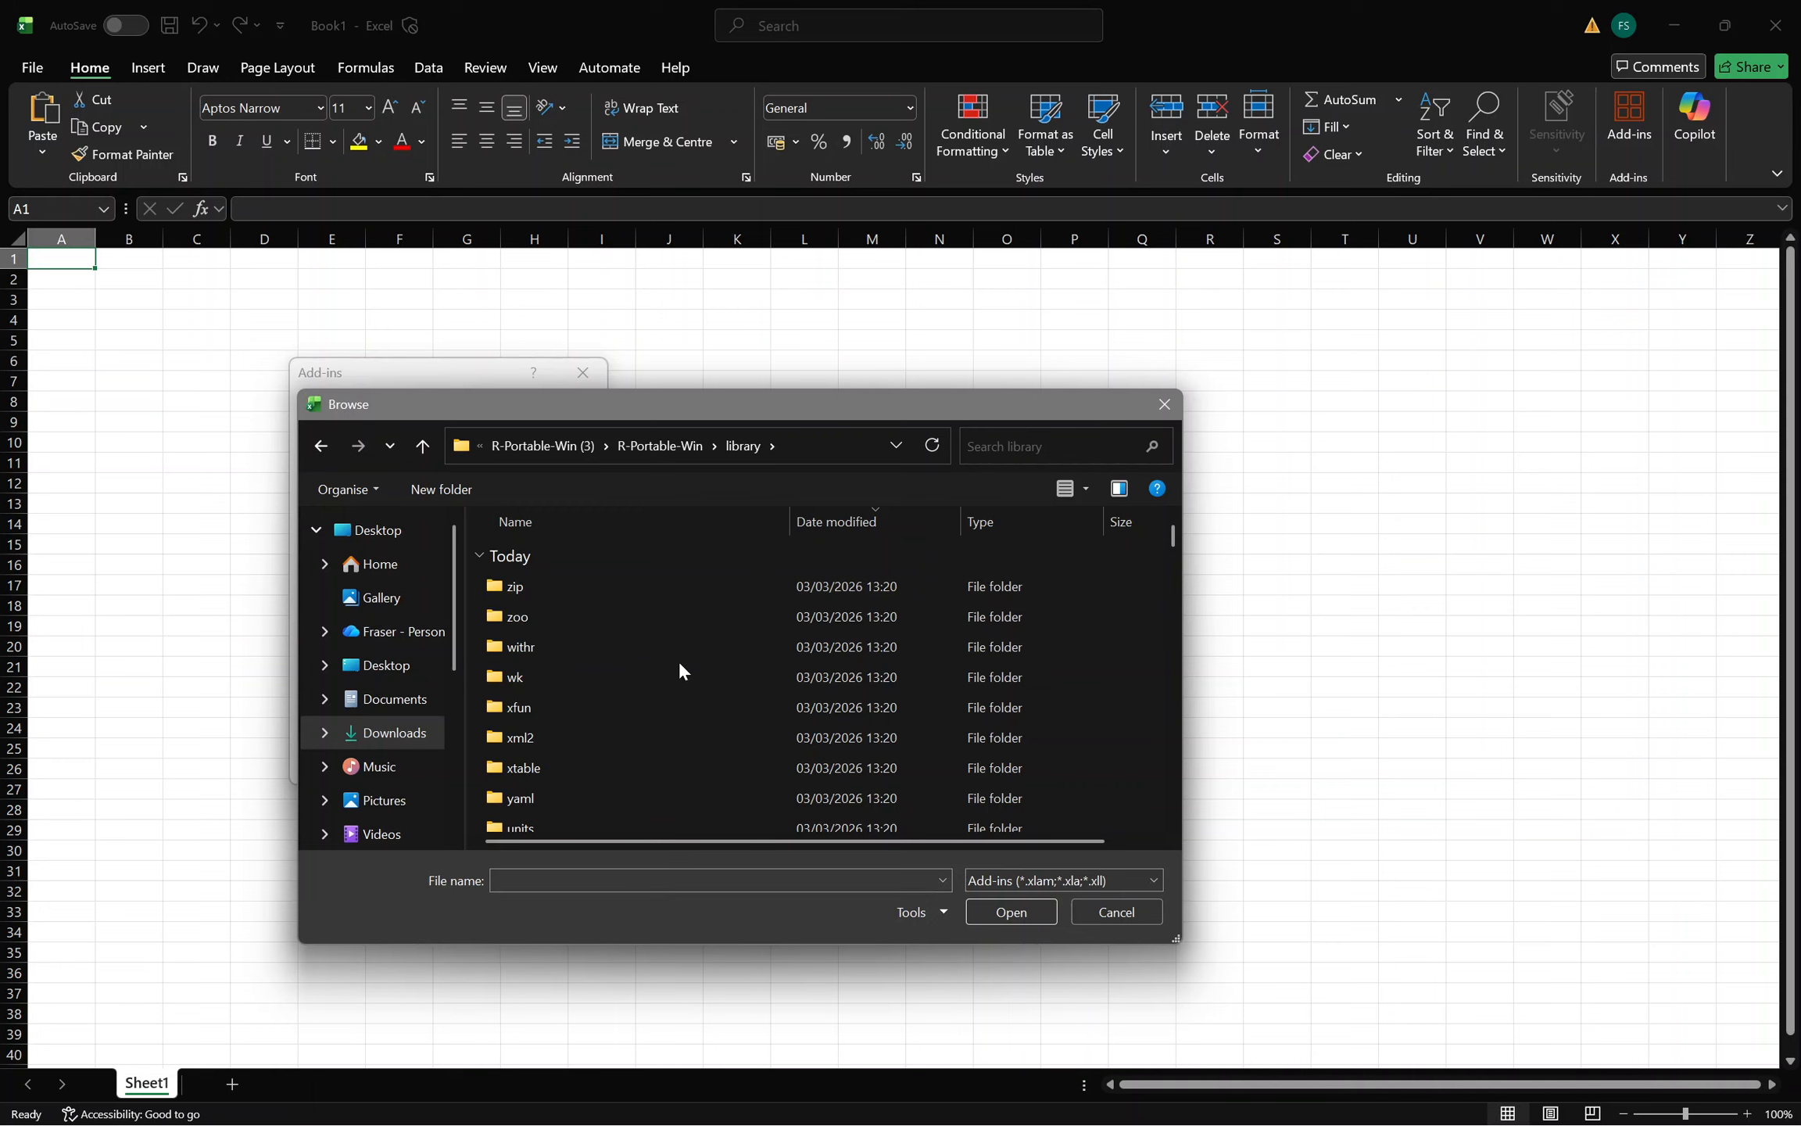
Find the GWSDAT folder in the library and open its extdata subfolder
scroll(679, 660, "down", 15)
scroll(679, 664, "down", 15)
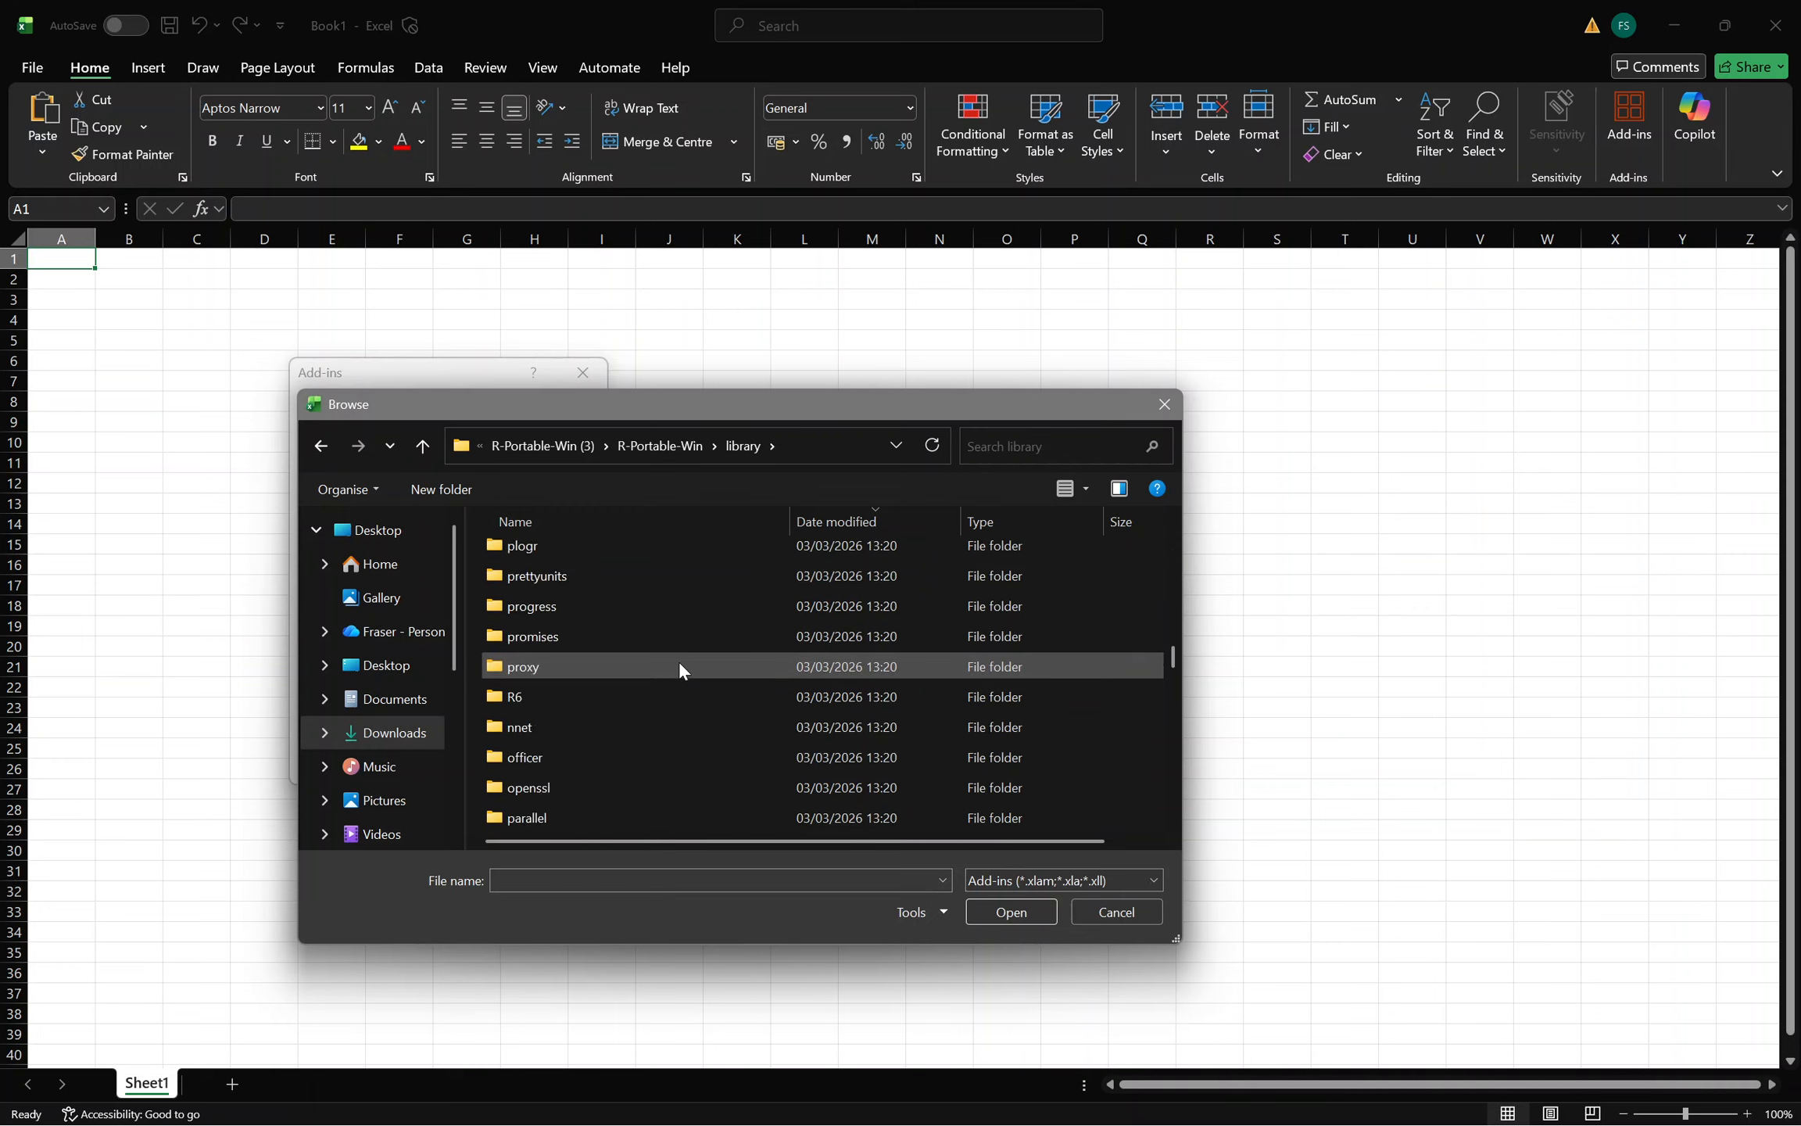
scroll(678, 660, "down", 2)
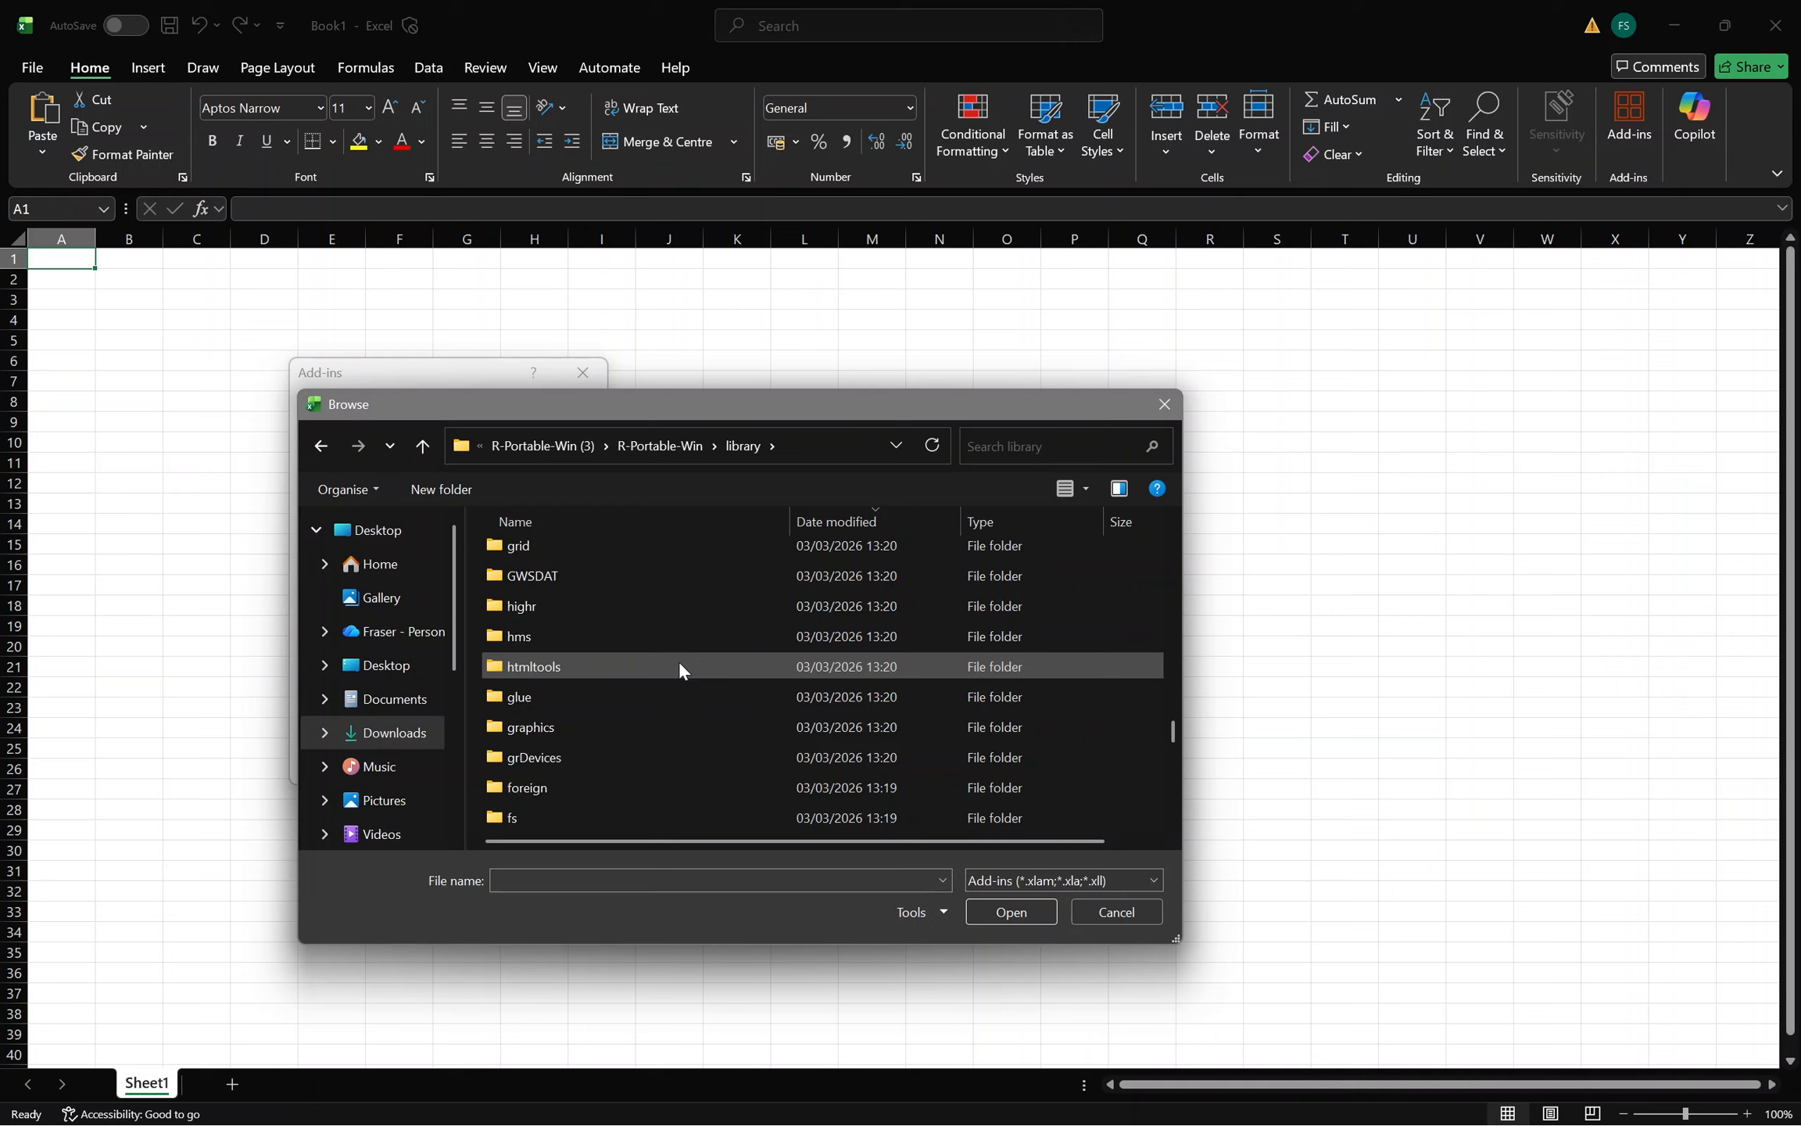
right_click(678, 661)
left_click(590, 585)
double_click(590, 581)
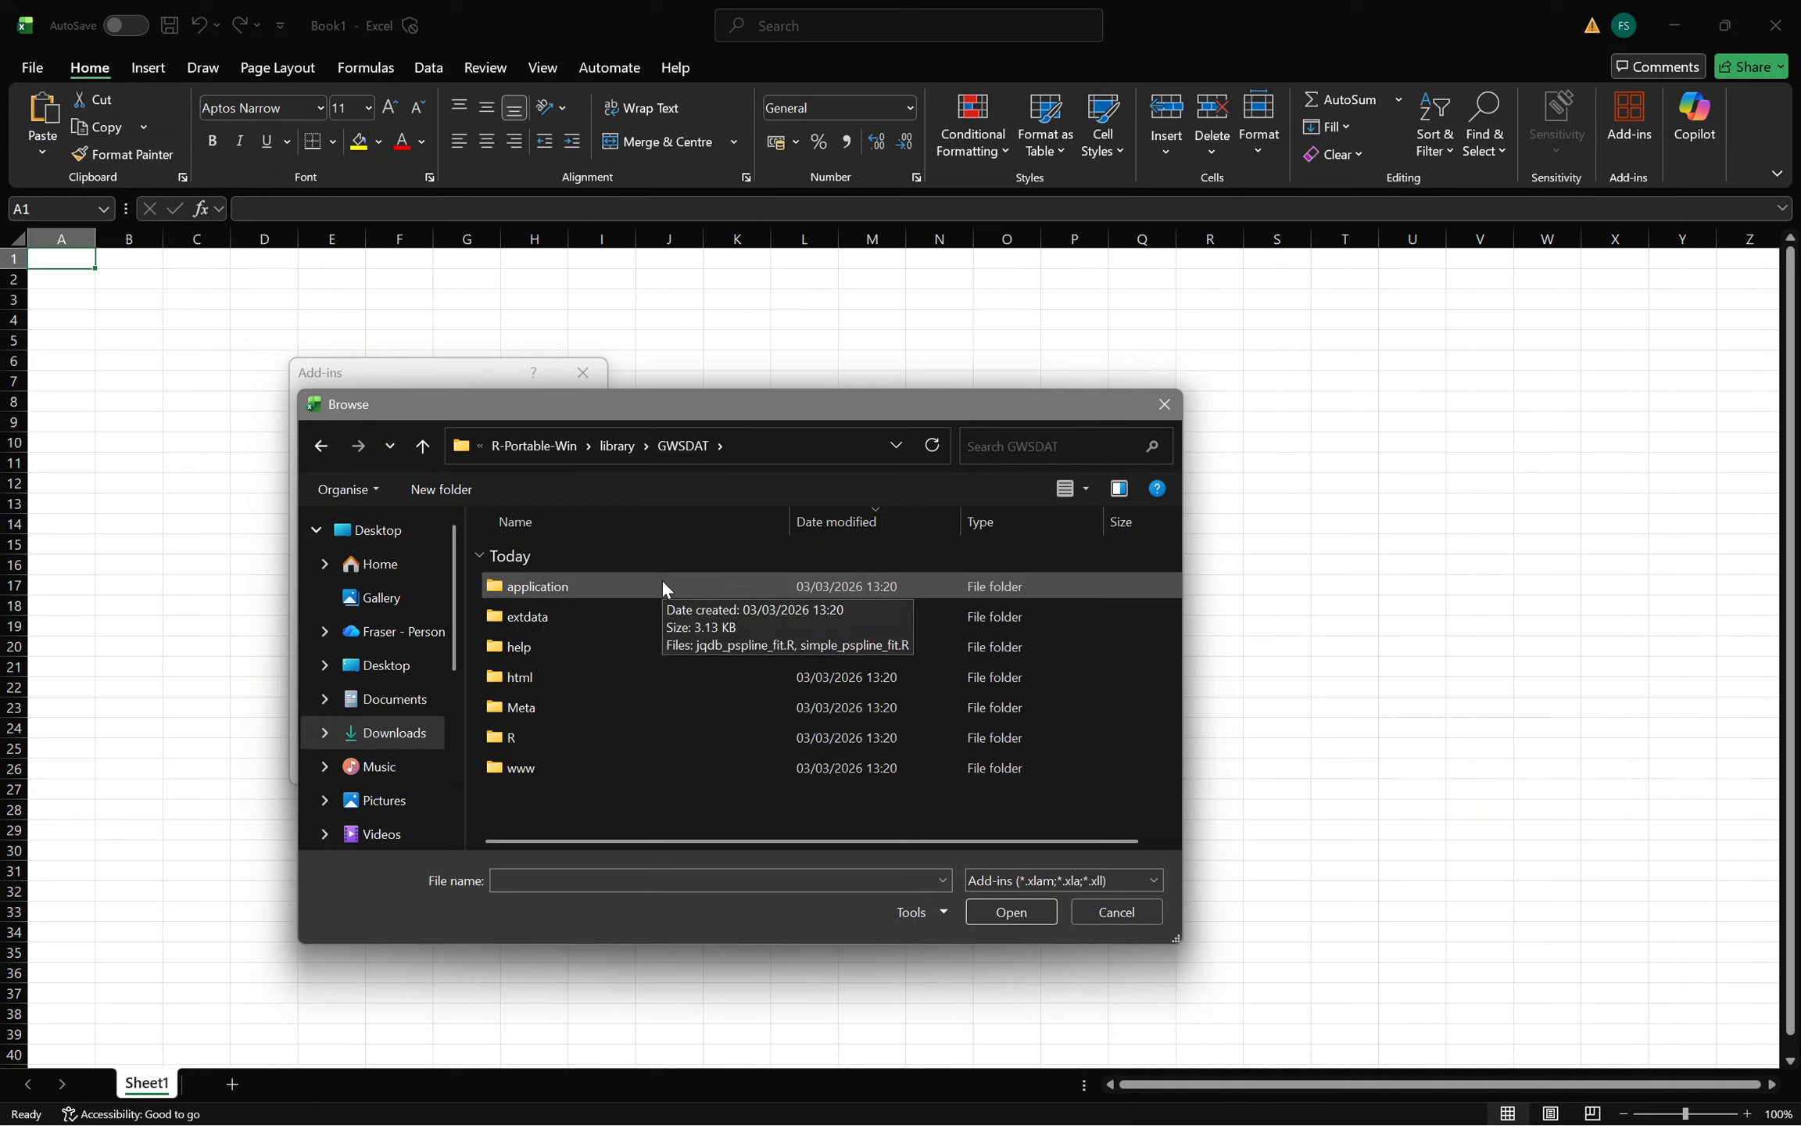
double_click(614, 609)
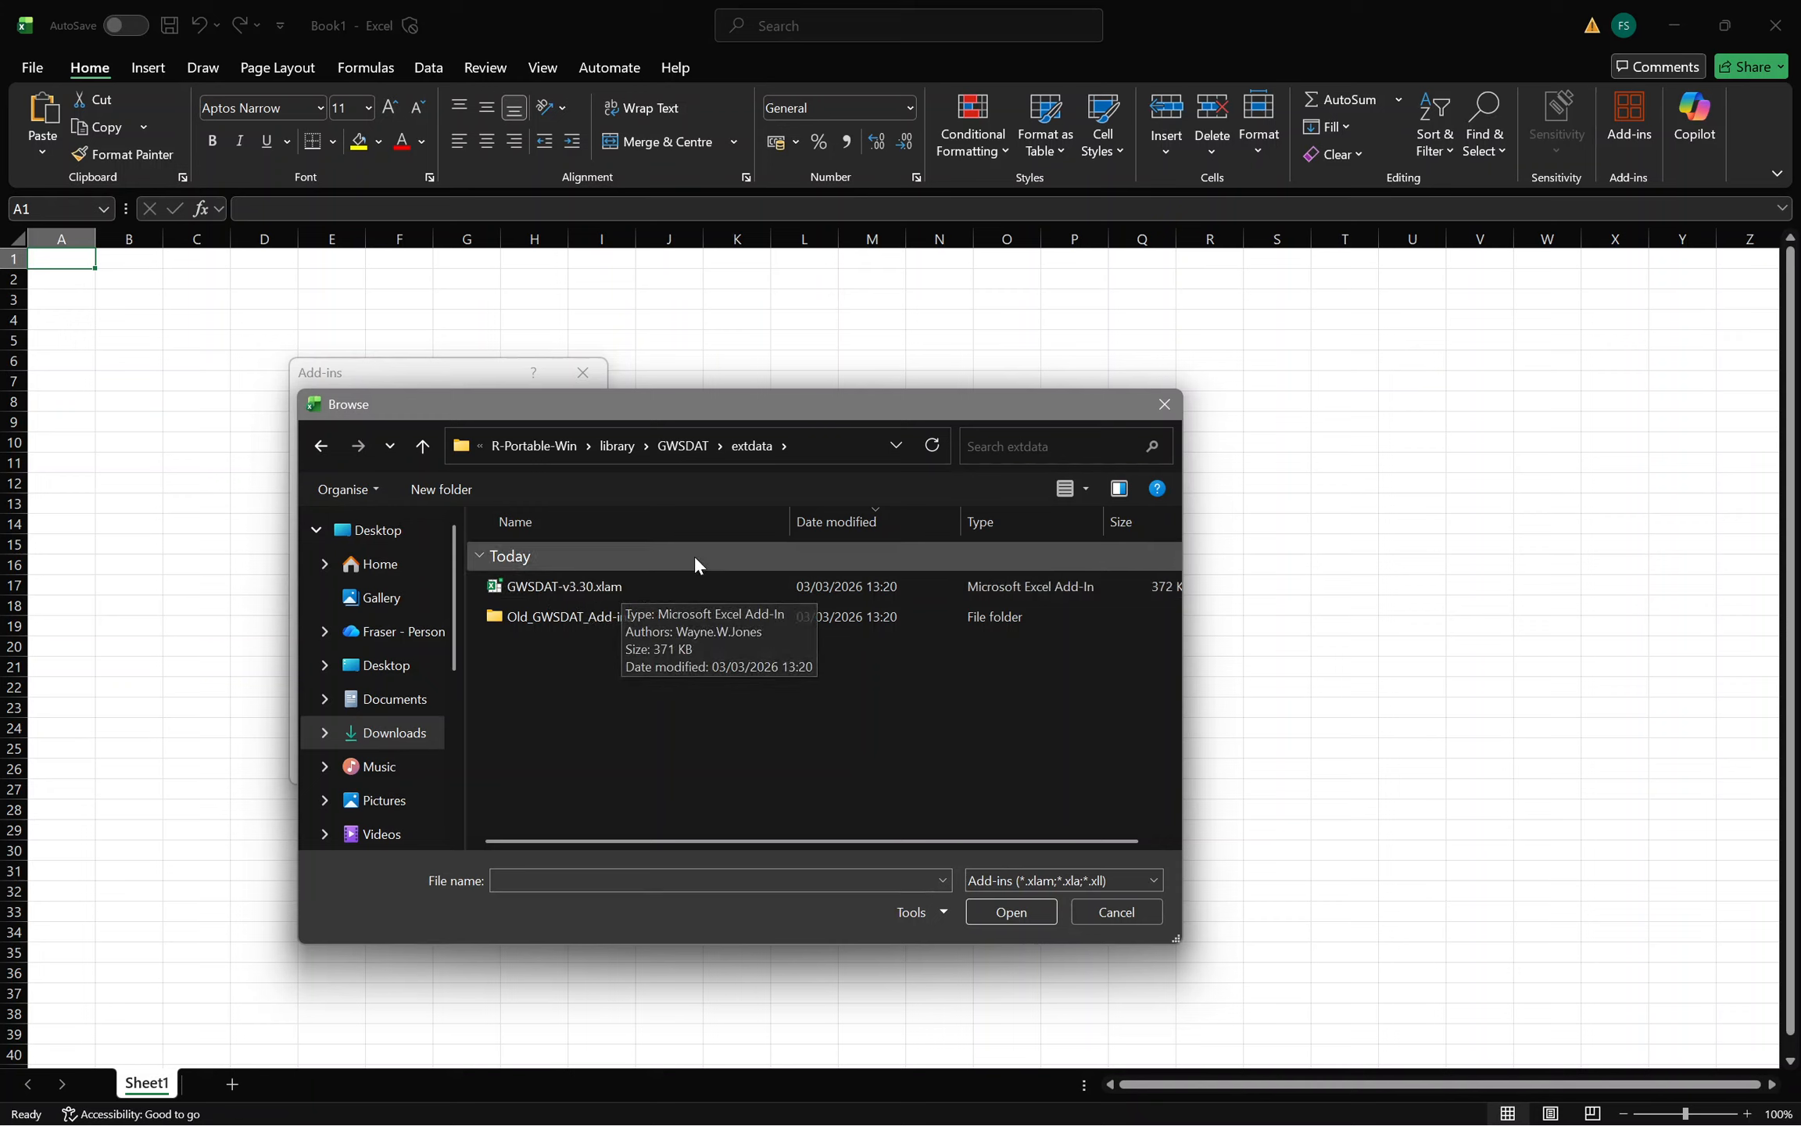
Try to load the GWSDAT-v3.30.xlam add-in, replacing the existing file and keeping Gwsdat-V3.30 enabled
left_click(702, 581)
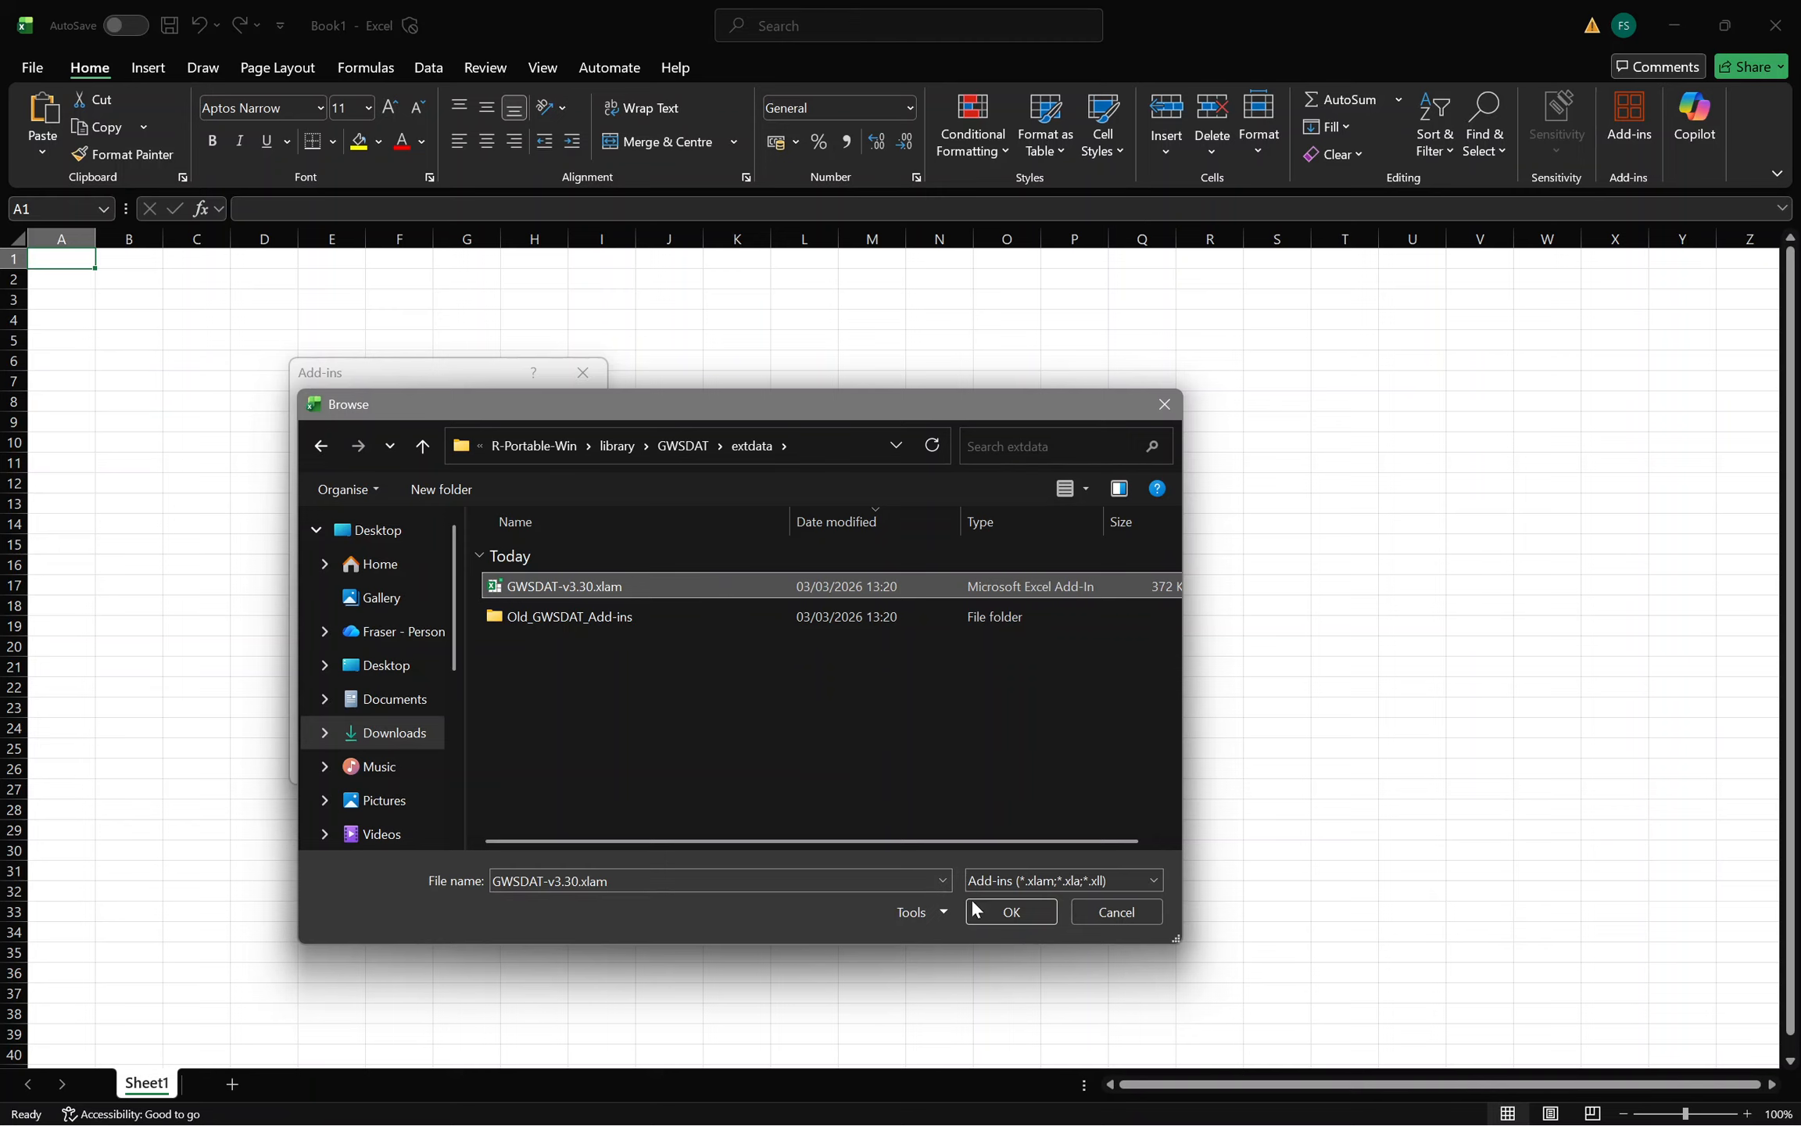
left_click(1002, 921)
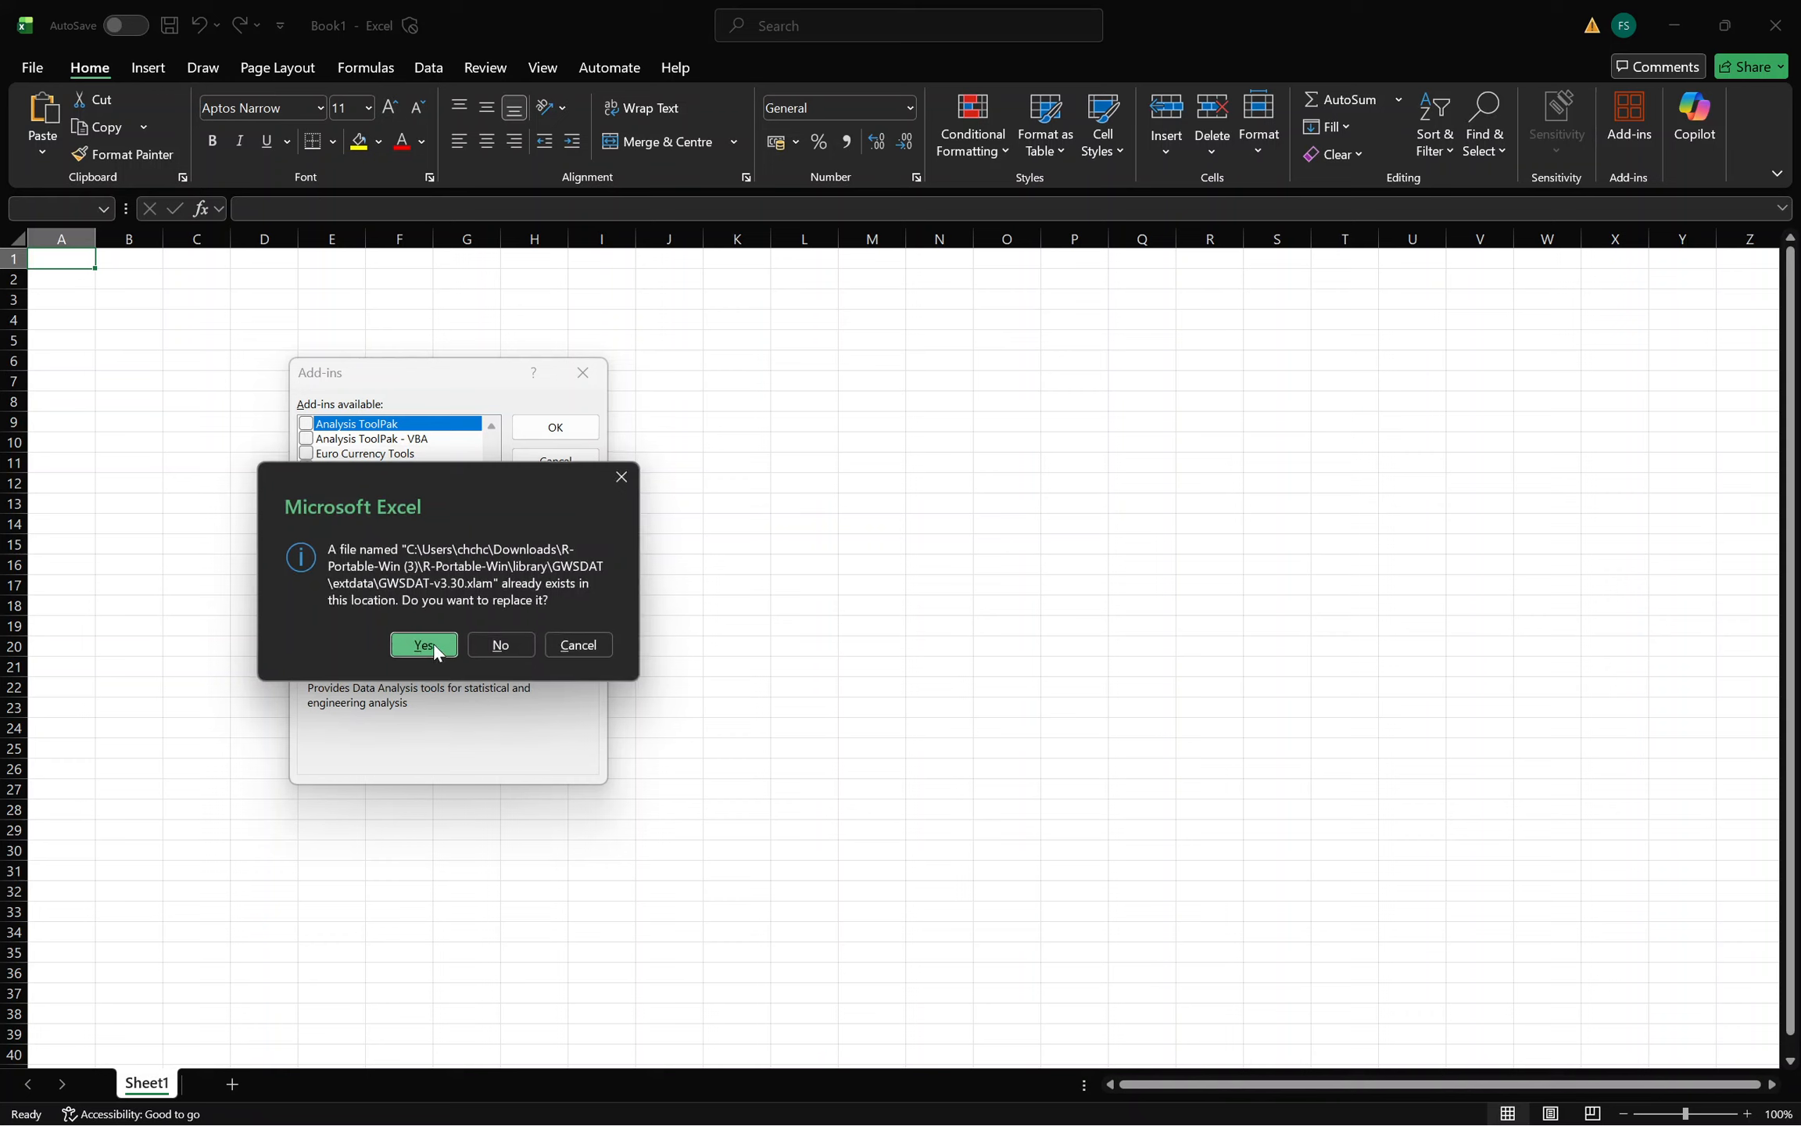
left_click(433, 643)
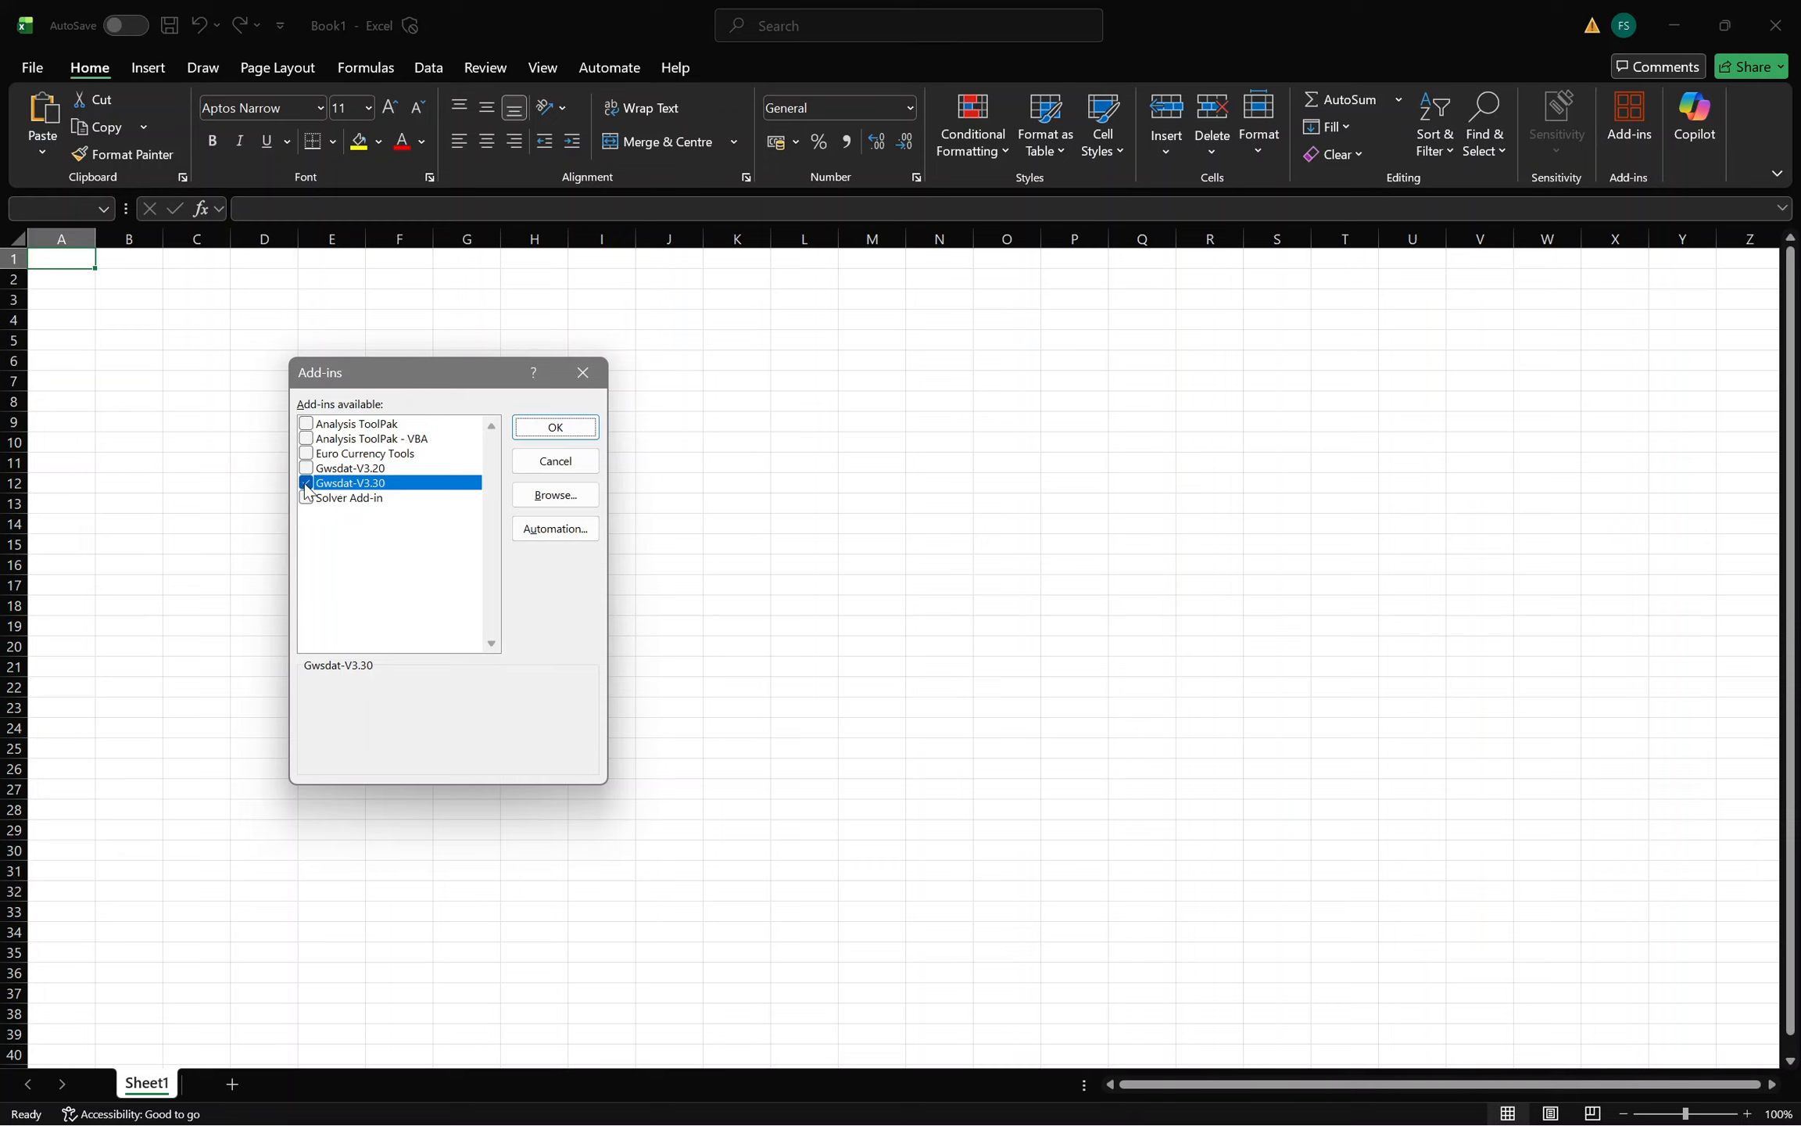
left_click(552, 429)
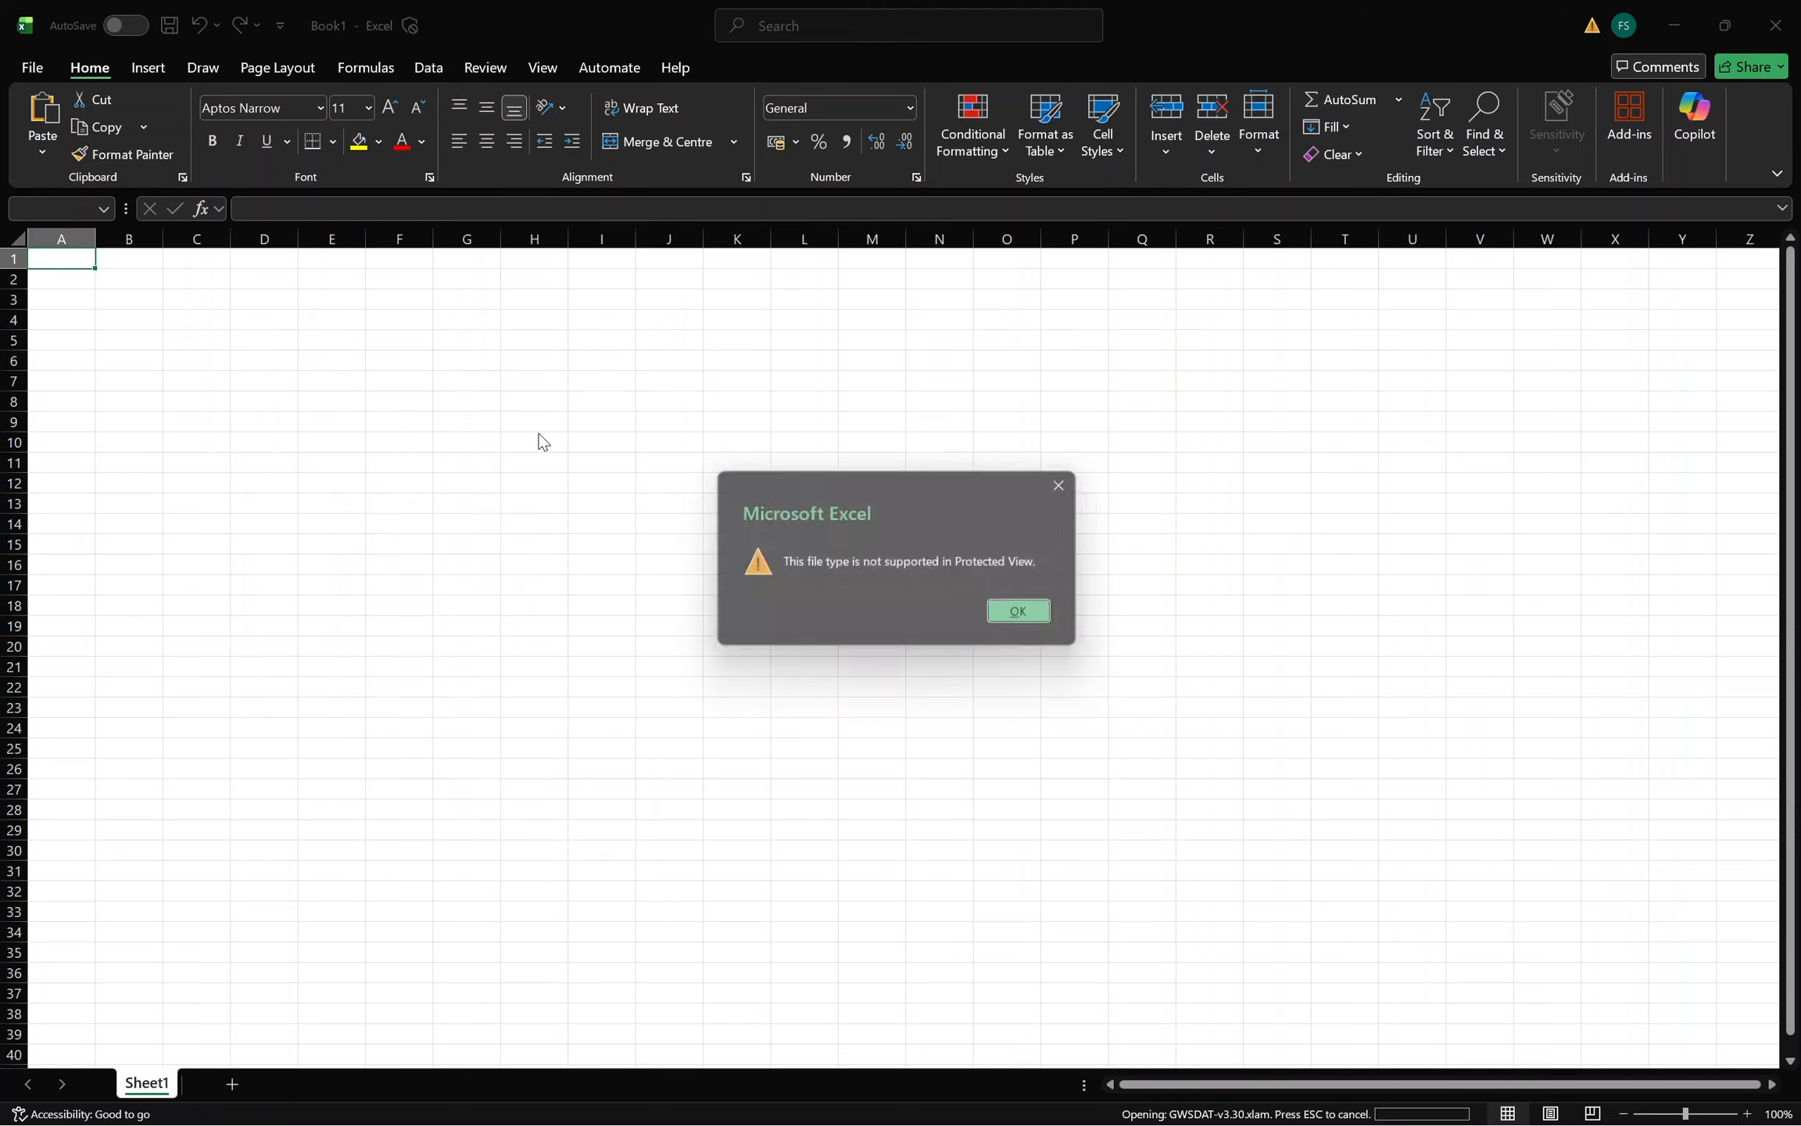
left_click(1030, 623)
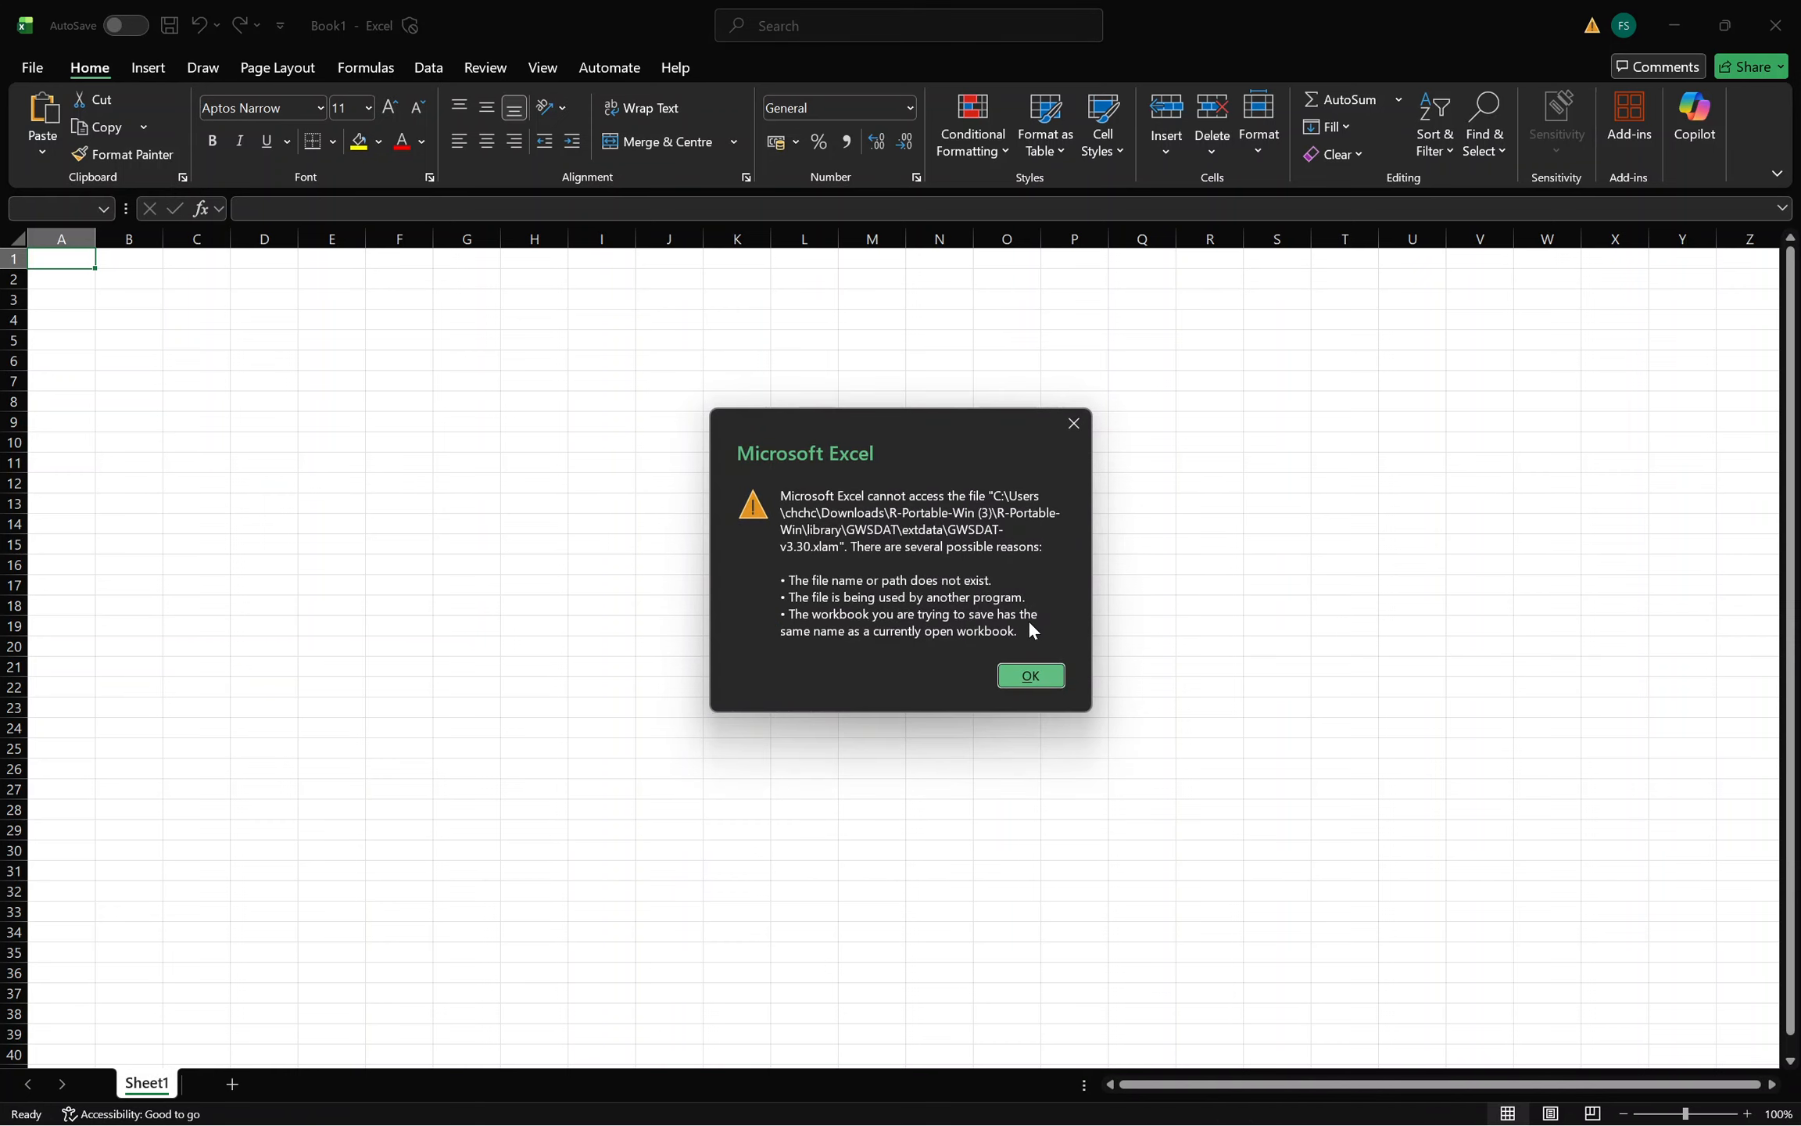
left_click(1031, 676)
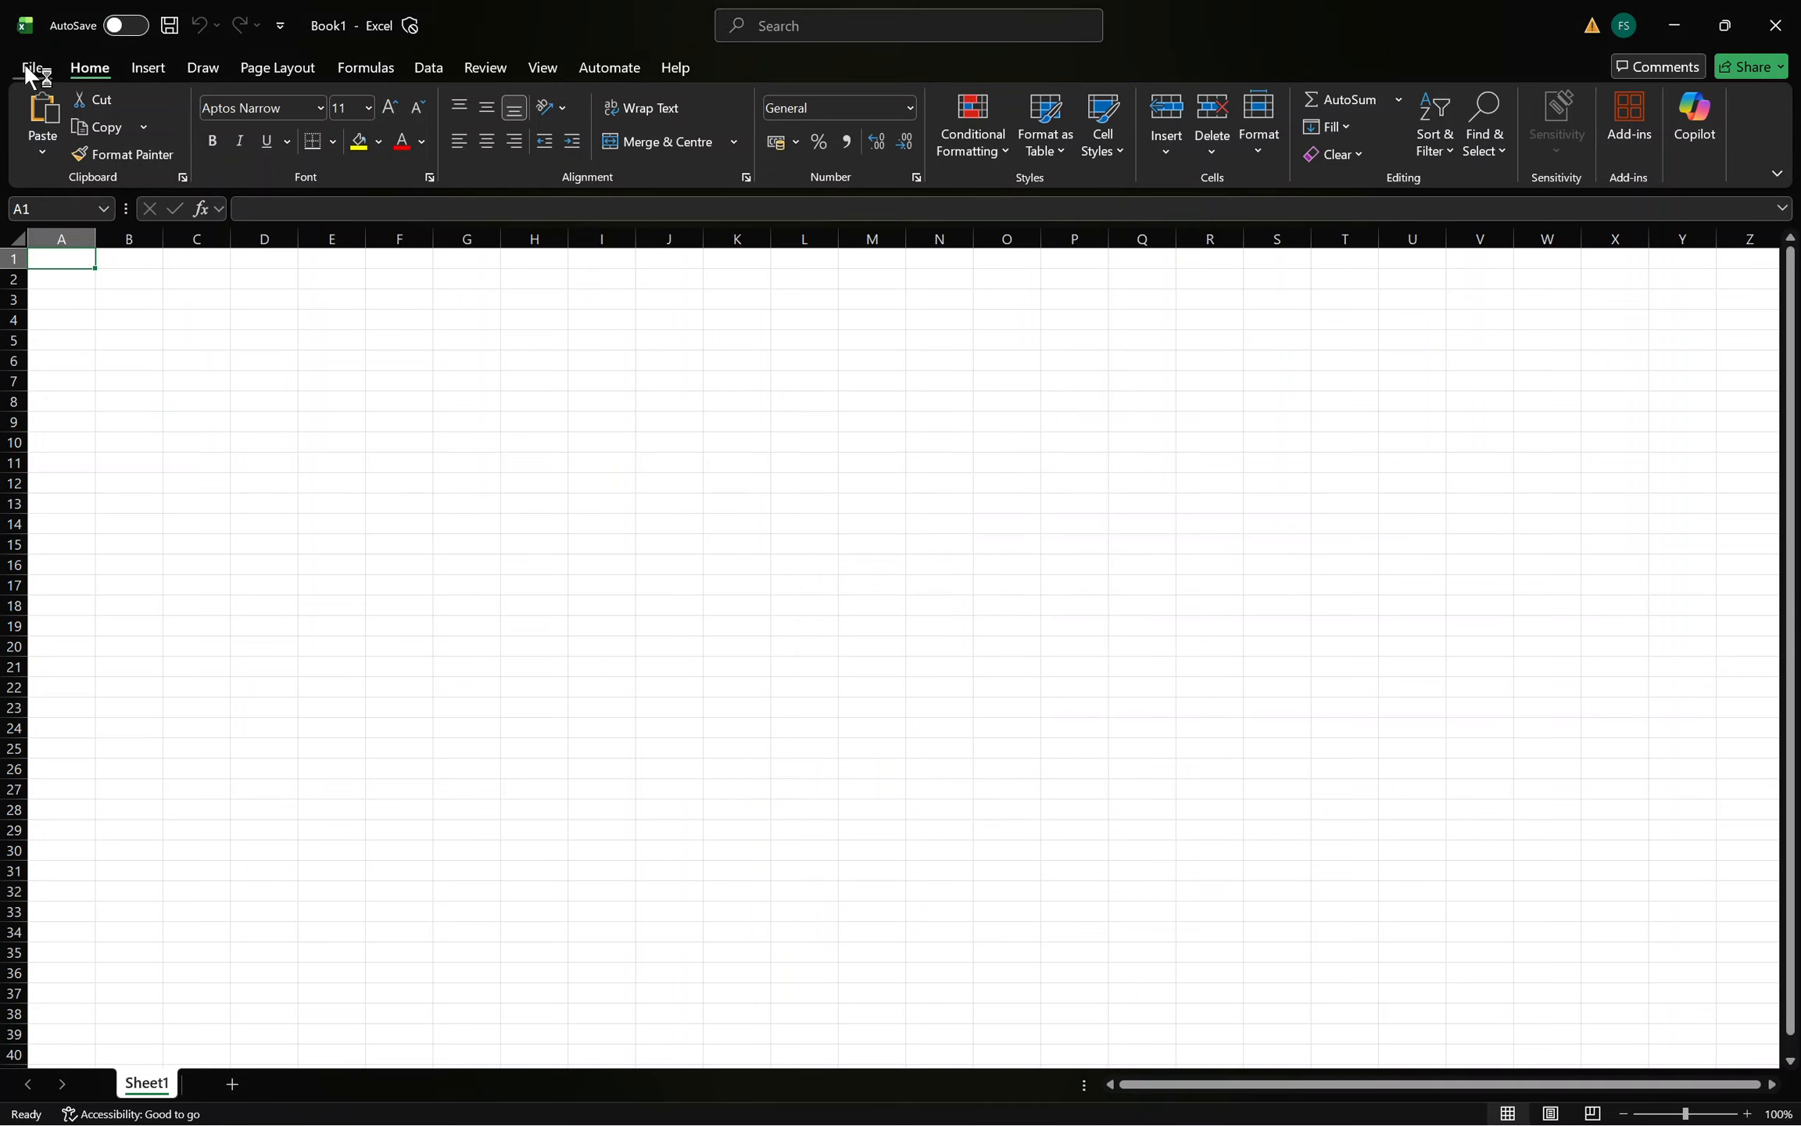
Open the Trusted Locations settings in Excel's Trust Center
left_click(30, 72)
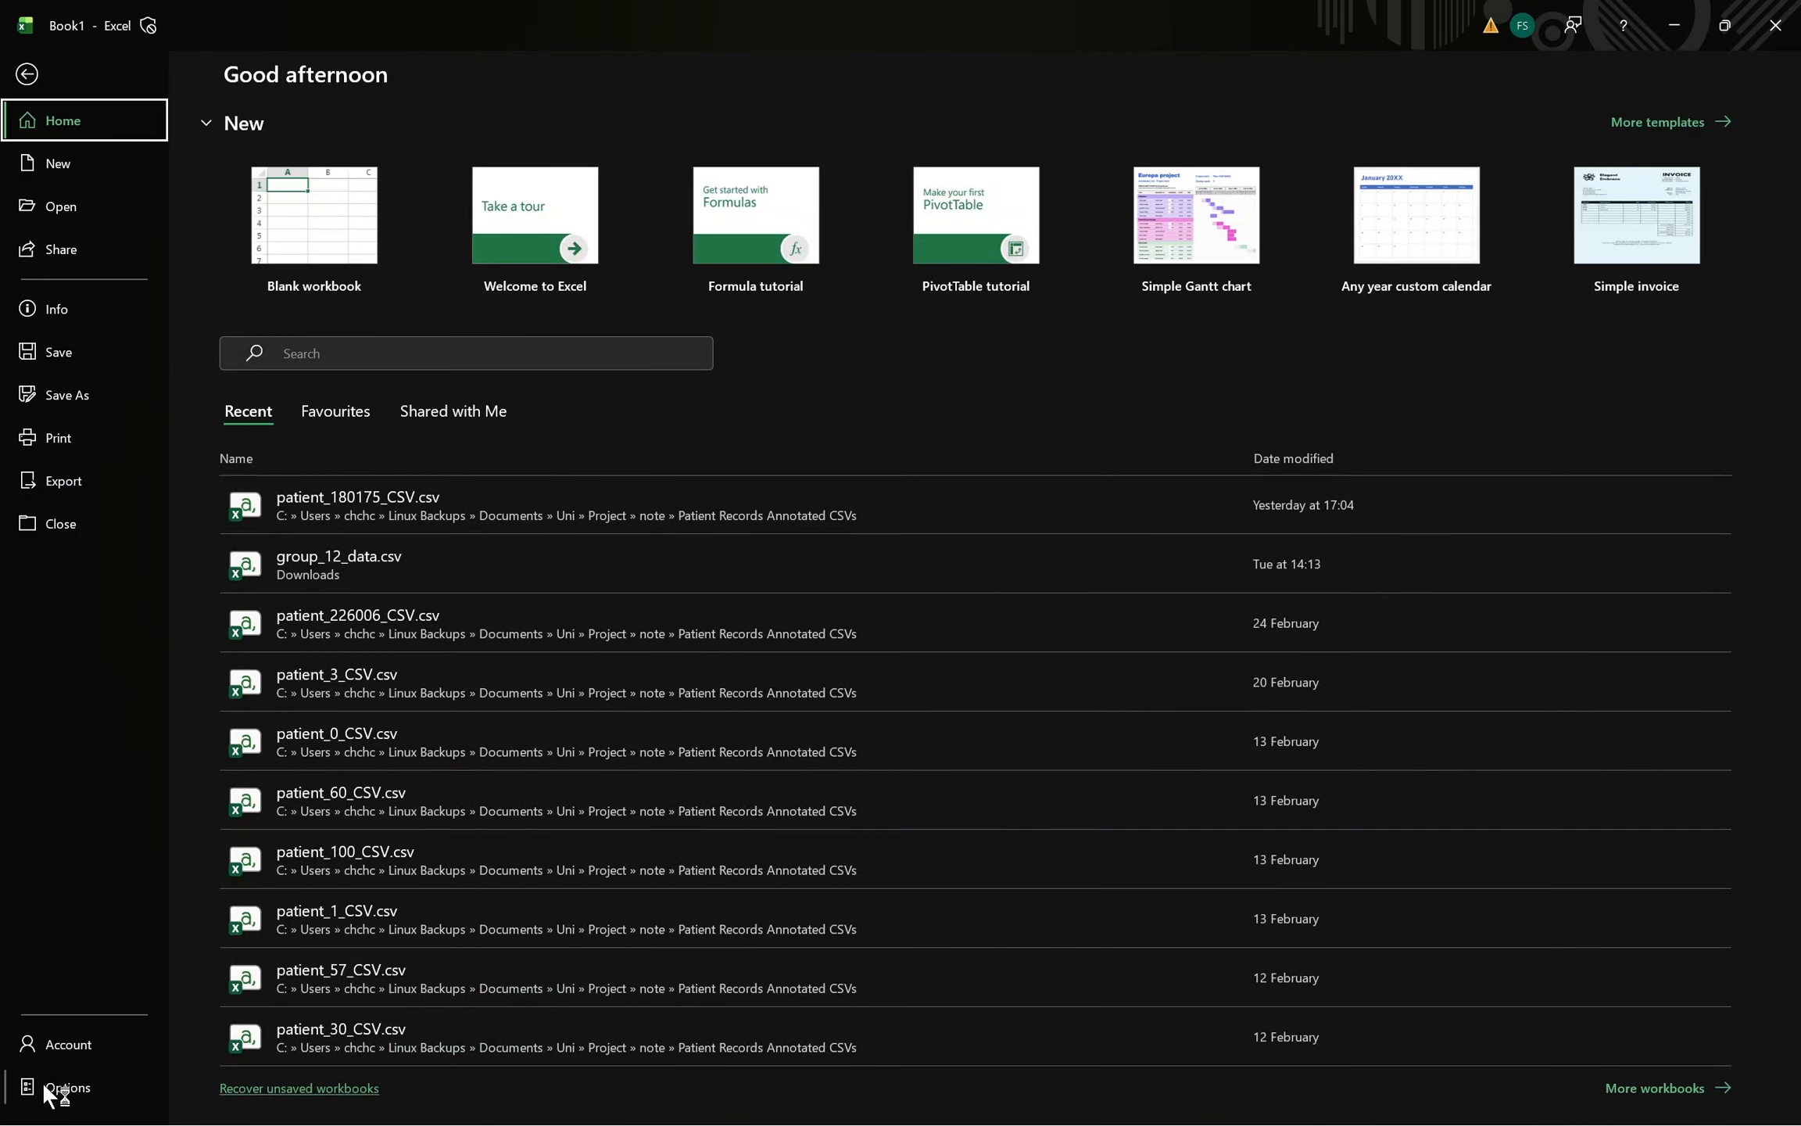
left_click(47, 1088)
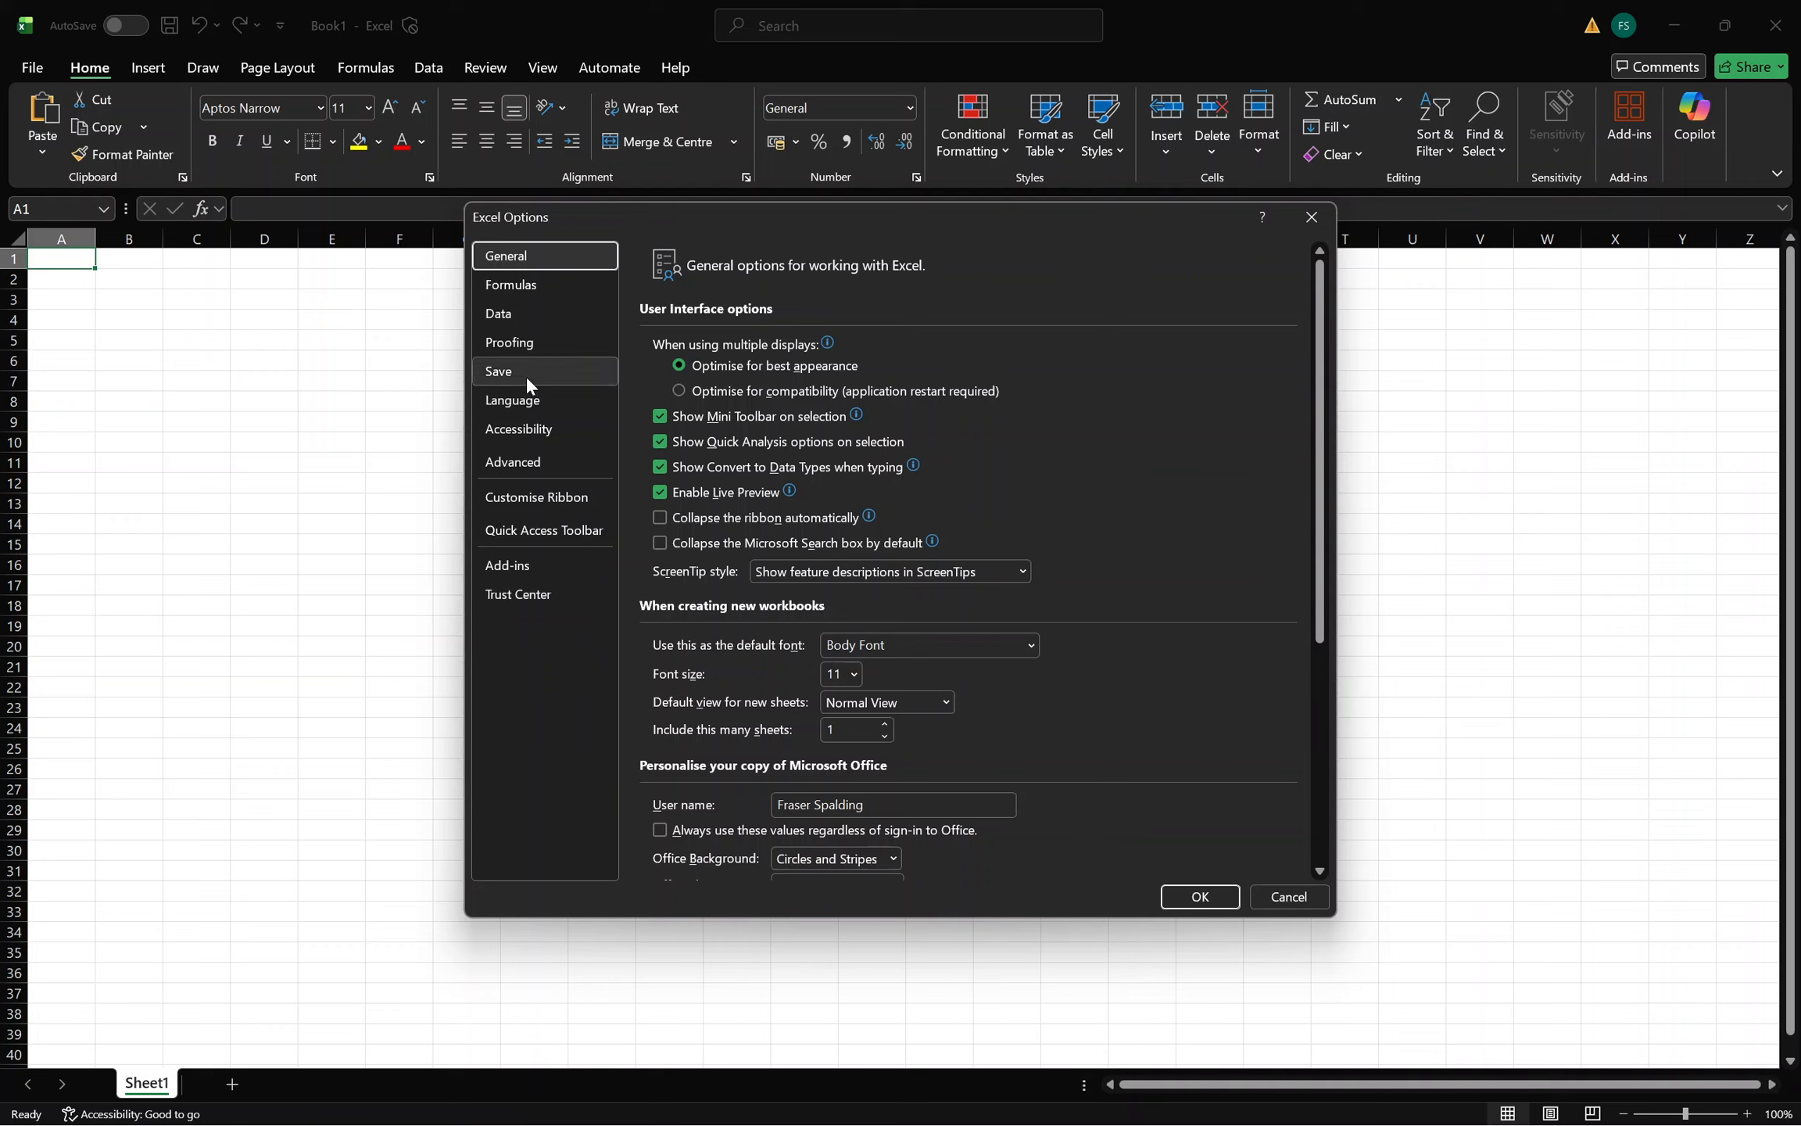
left_click(547, 602)
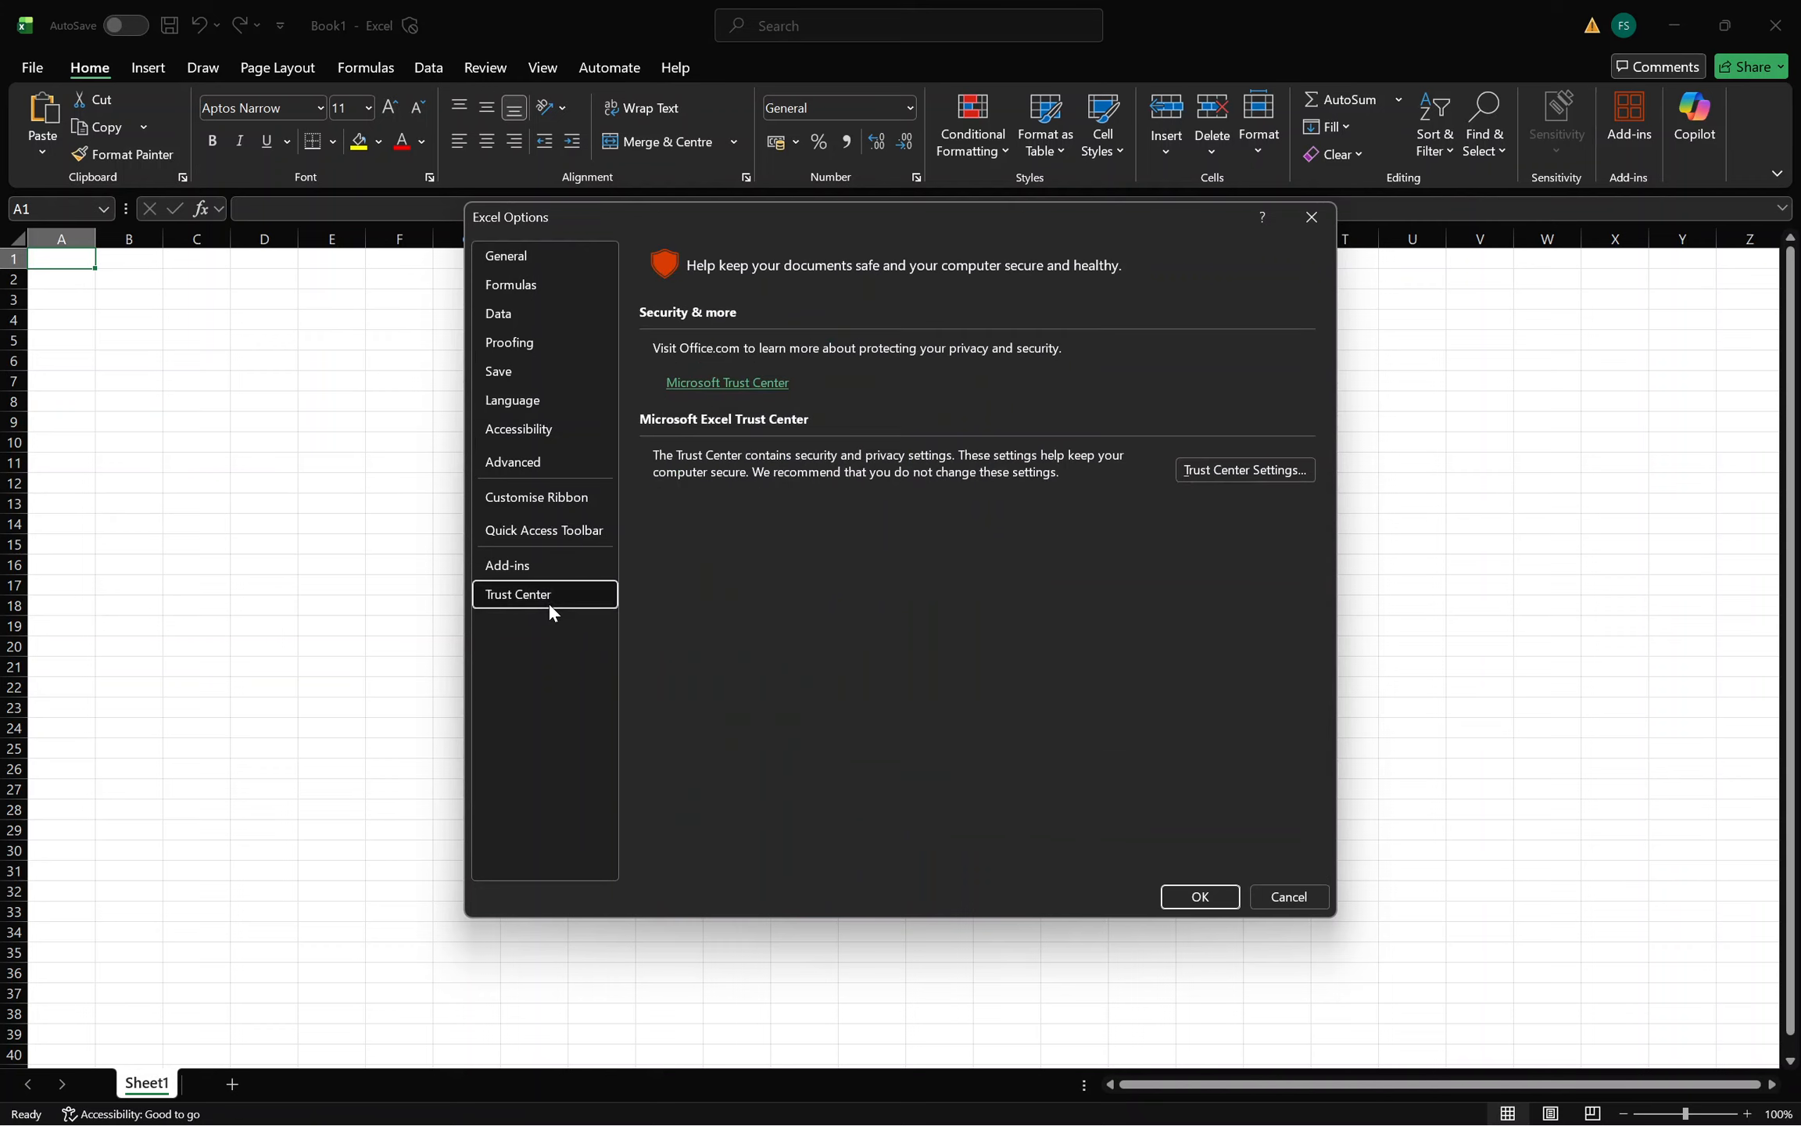
left_click(1224, 472)
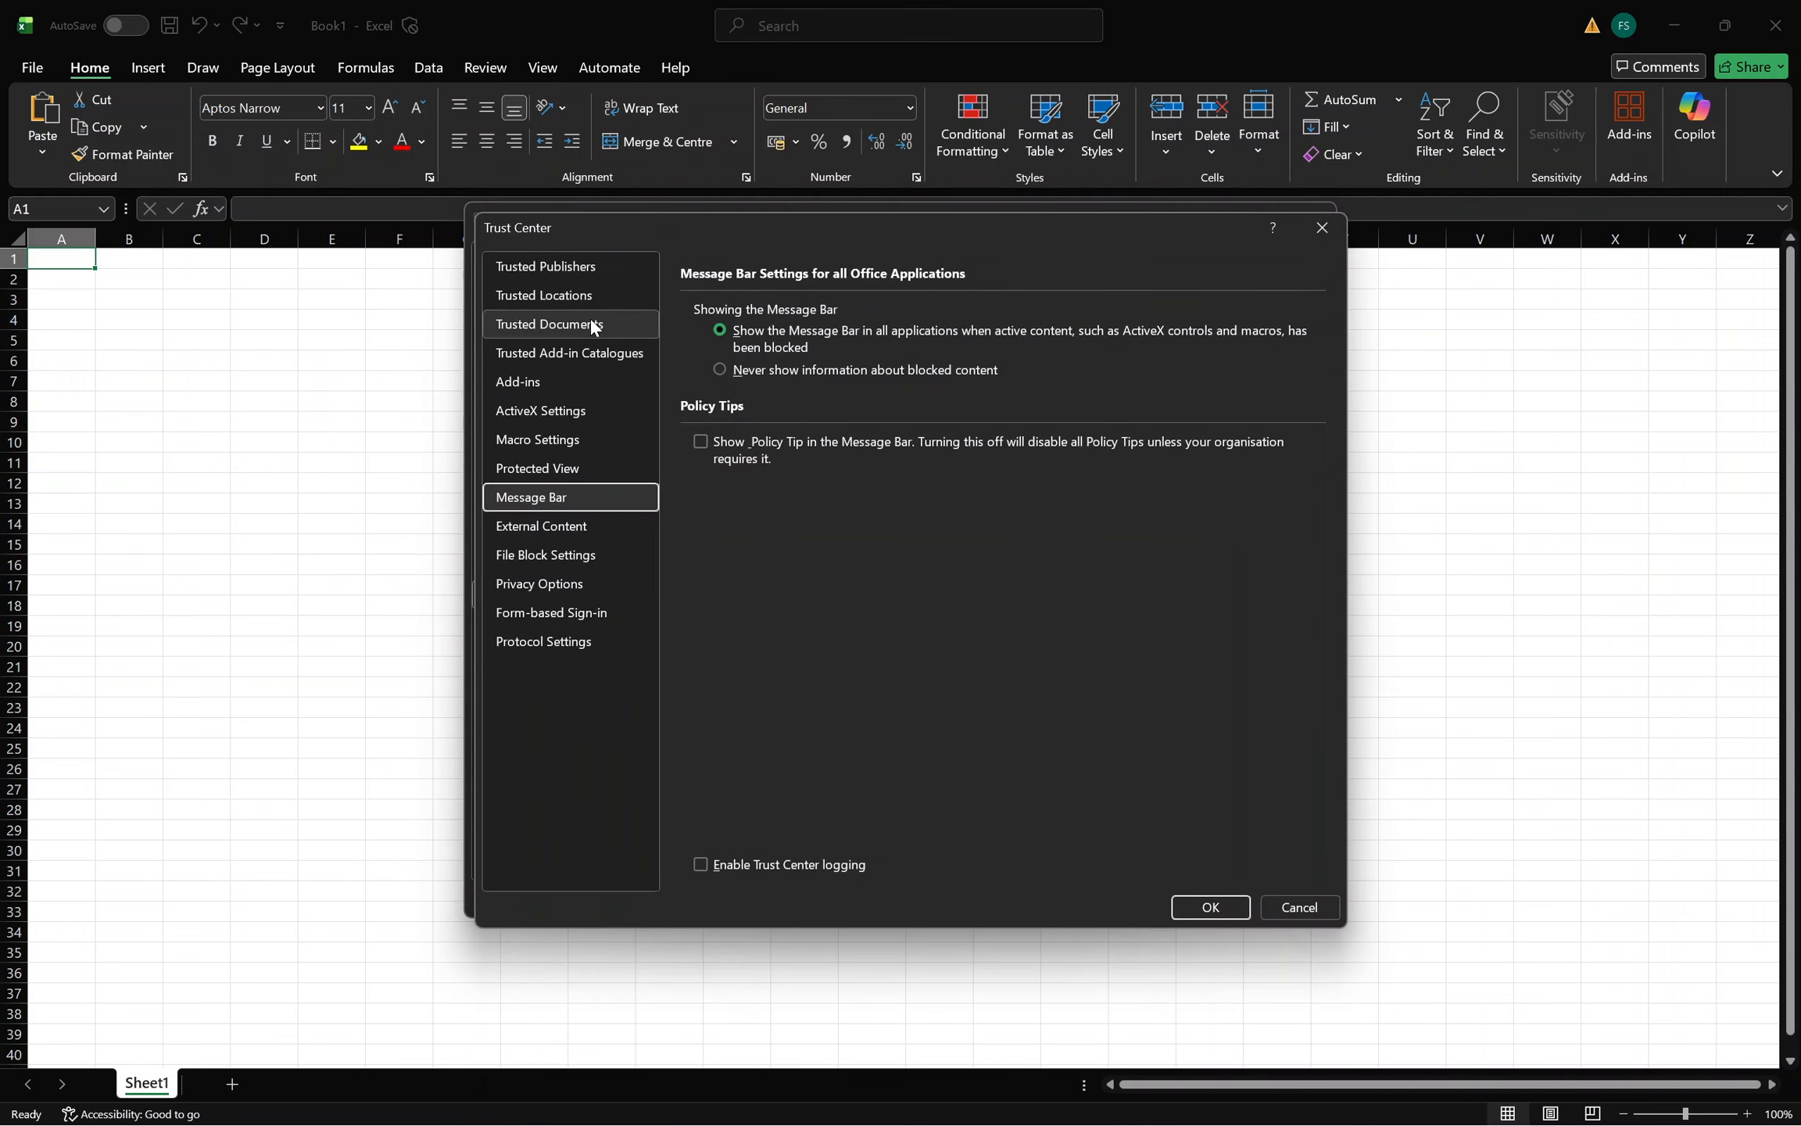
left_click(584, 297)
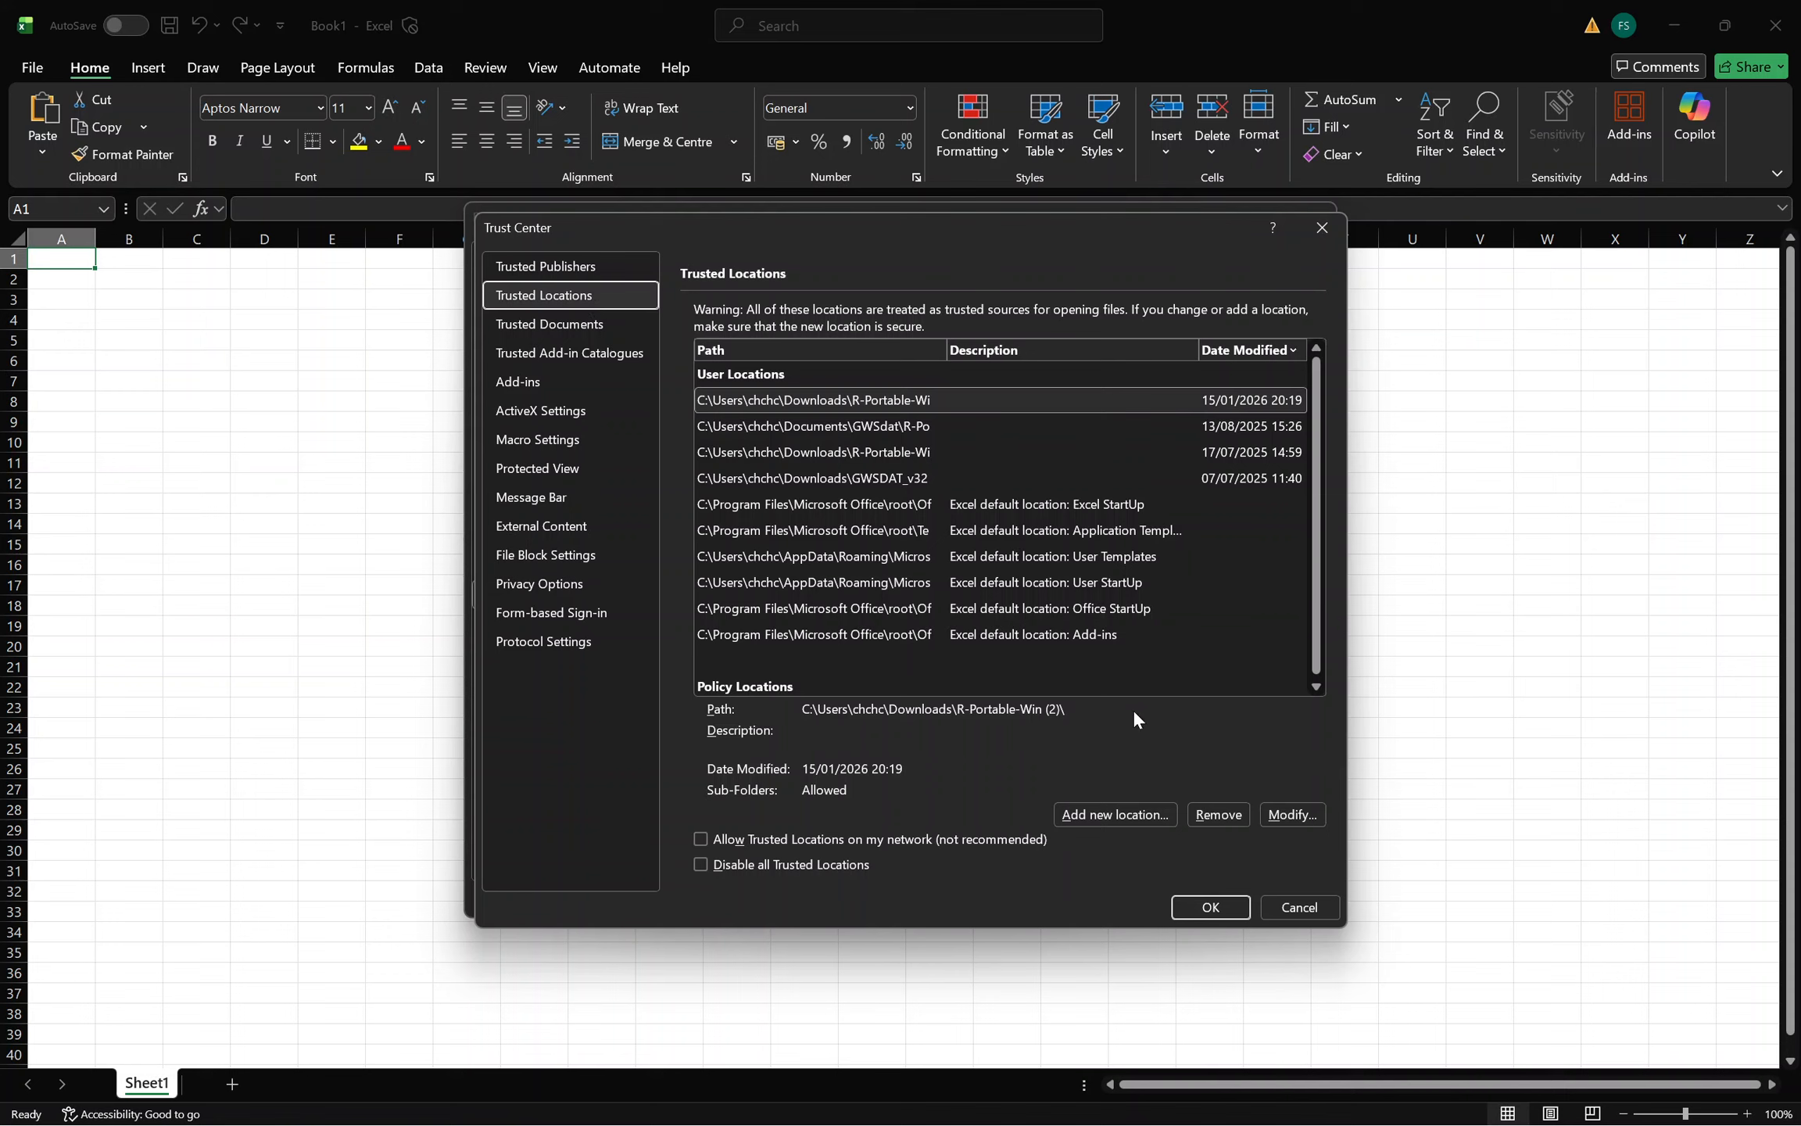
Start a new trusted location and set its path to the R-Portable-Win (3) folder in Downloads
left_click(1142, 813)
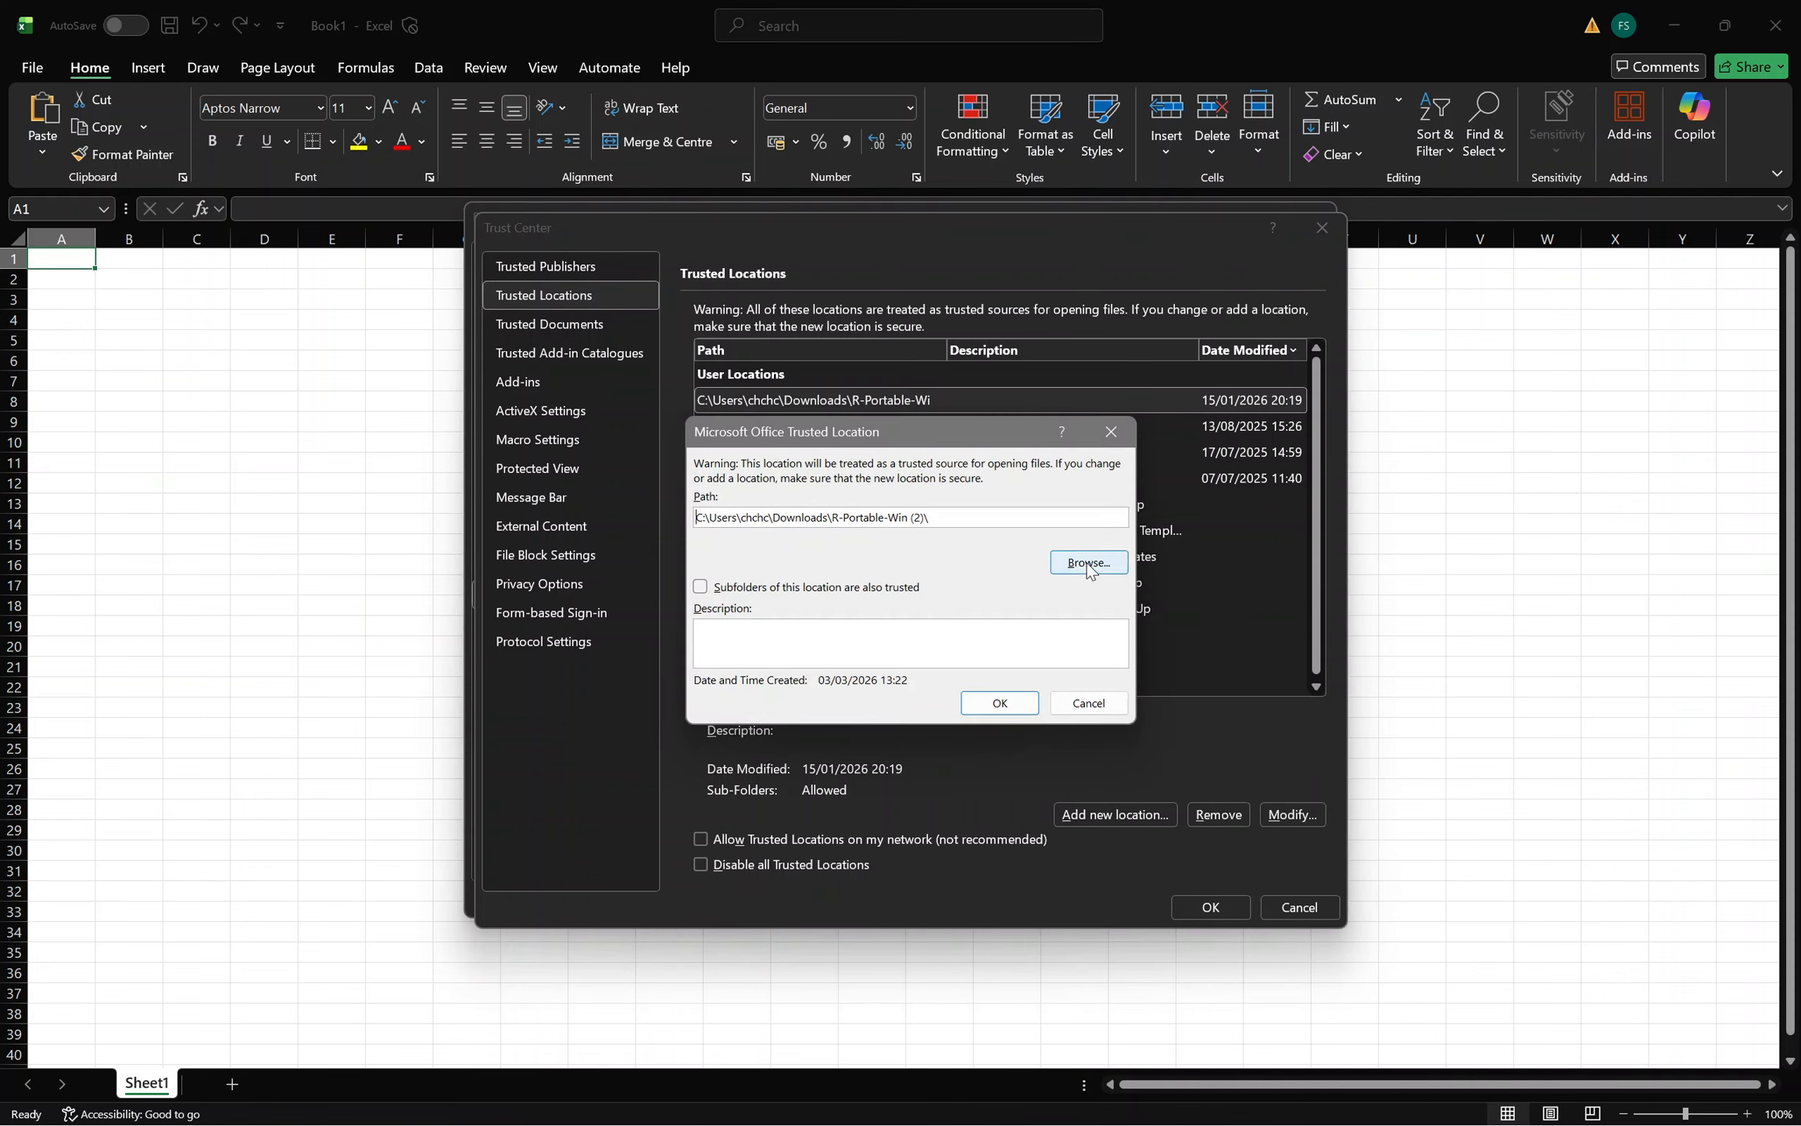
left_click(1089, 565)
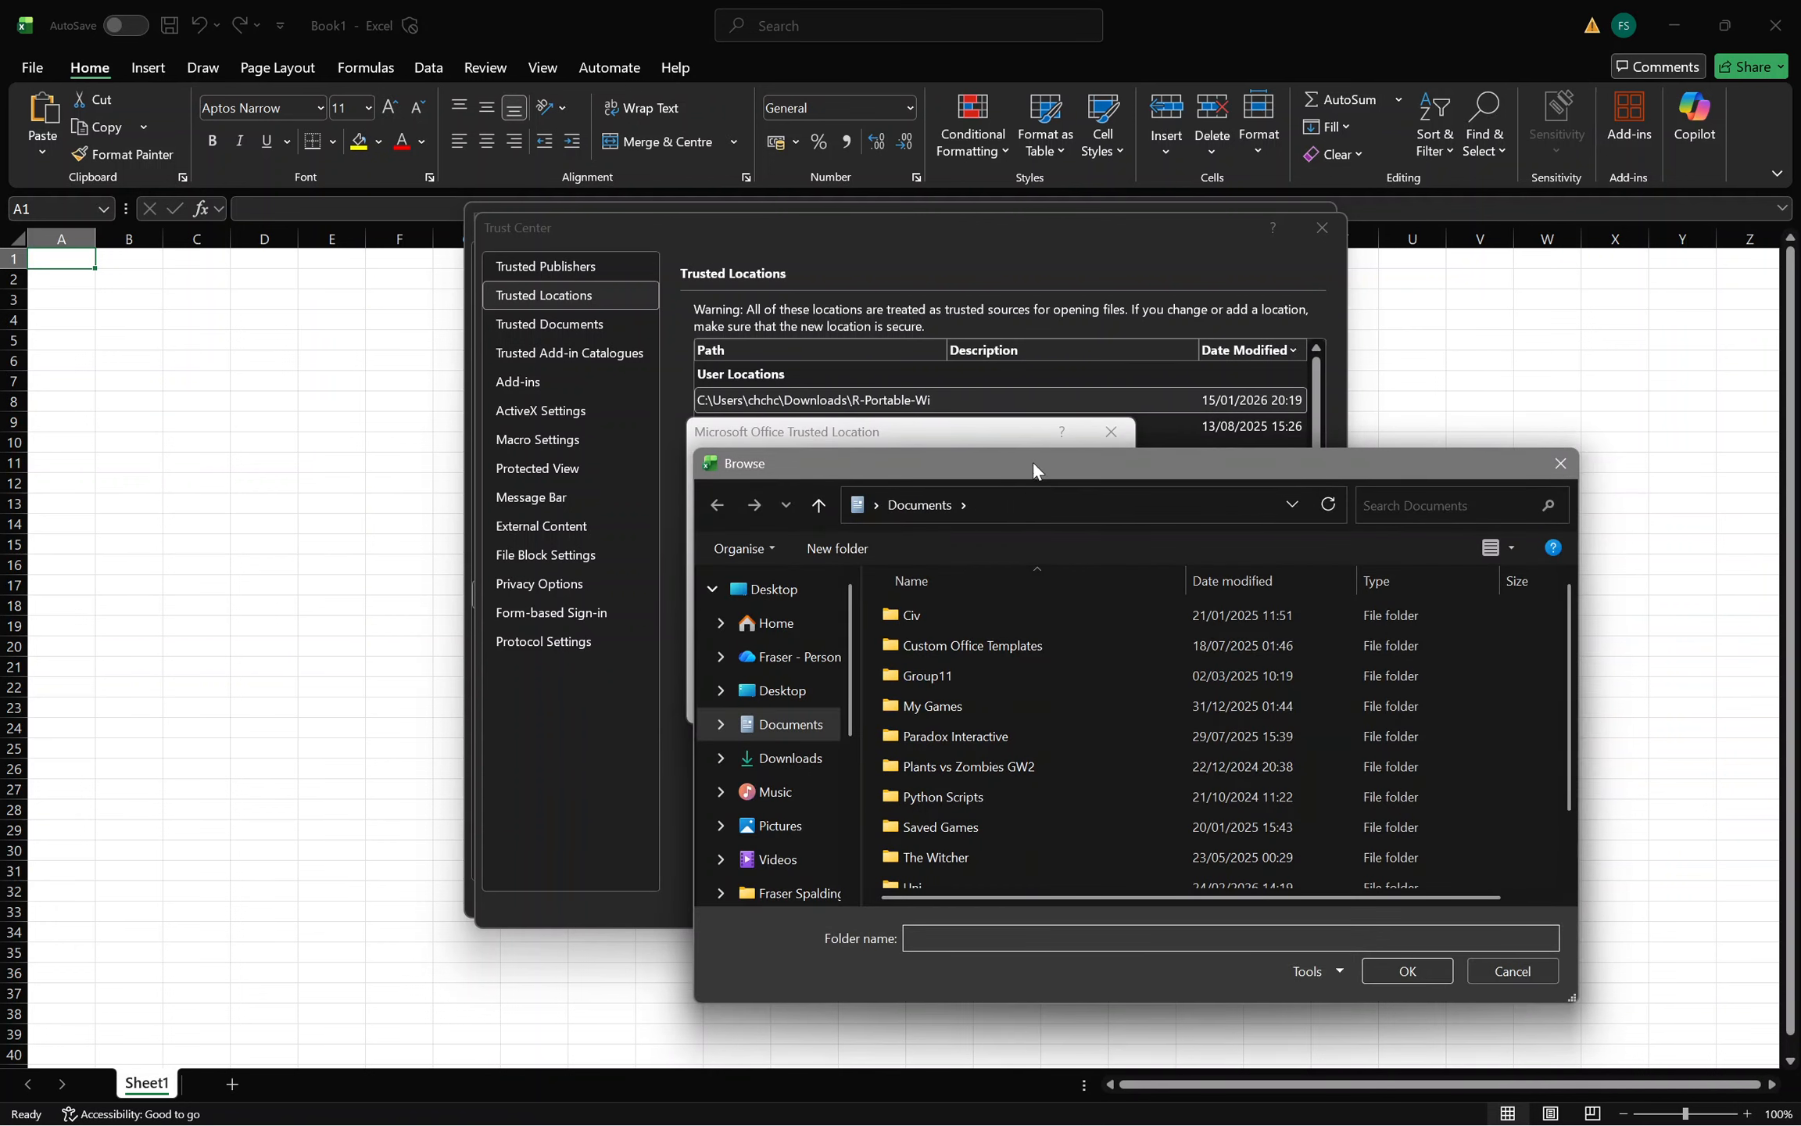
left_click_drag(1049, 469, 854, 329)
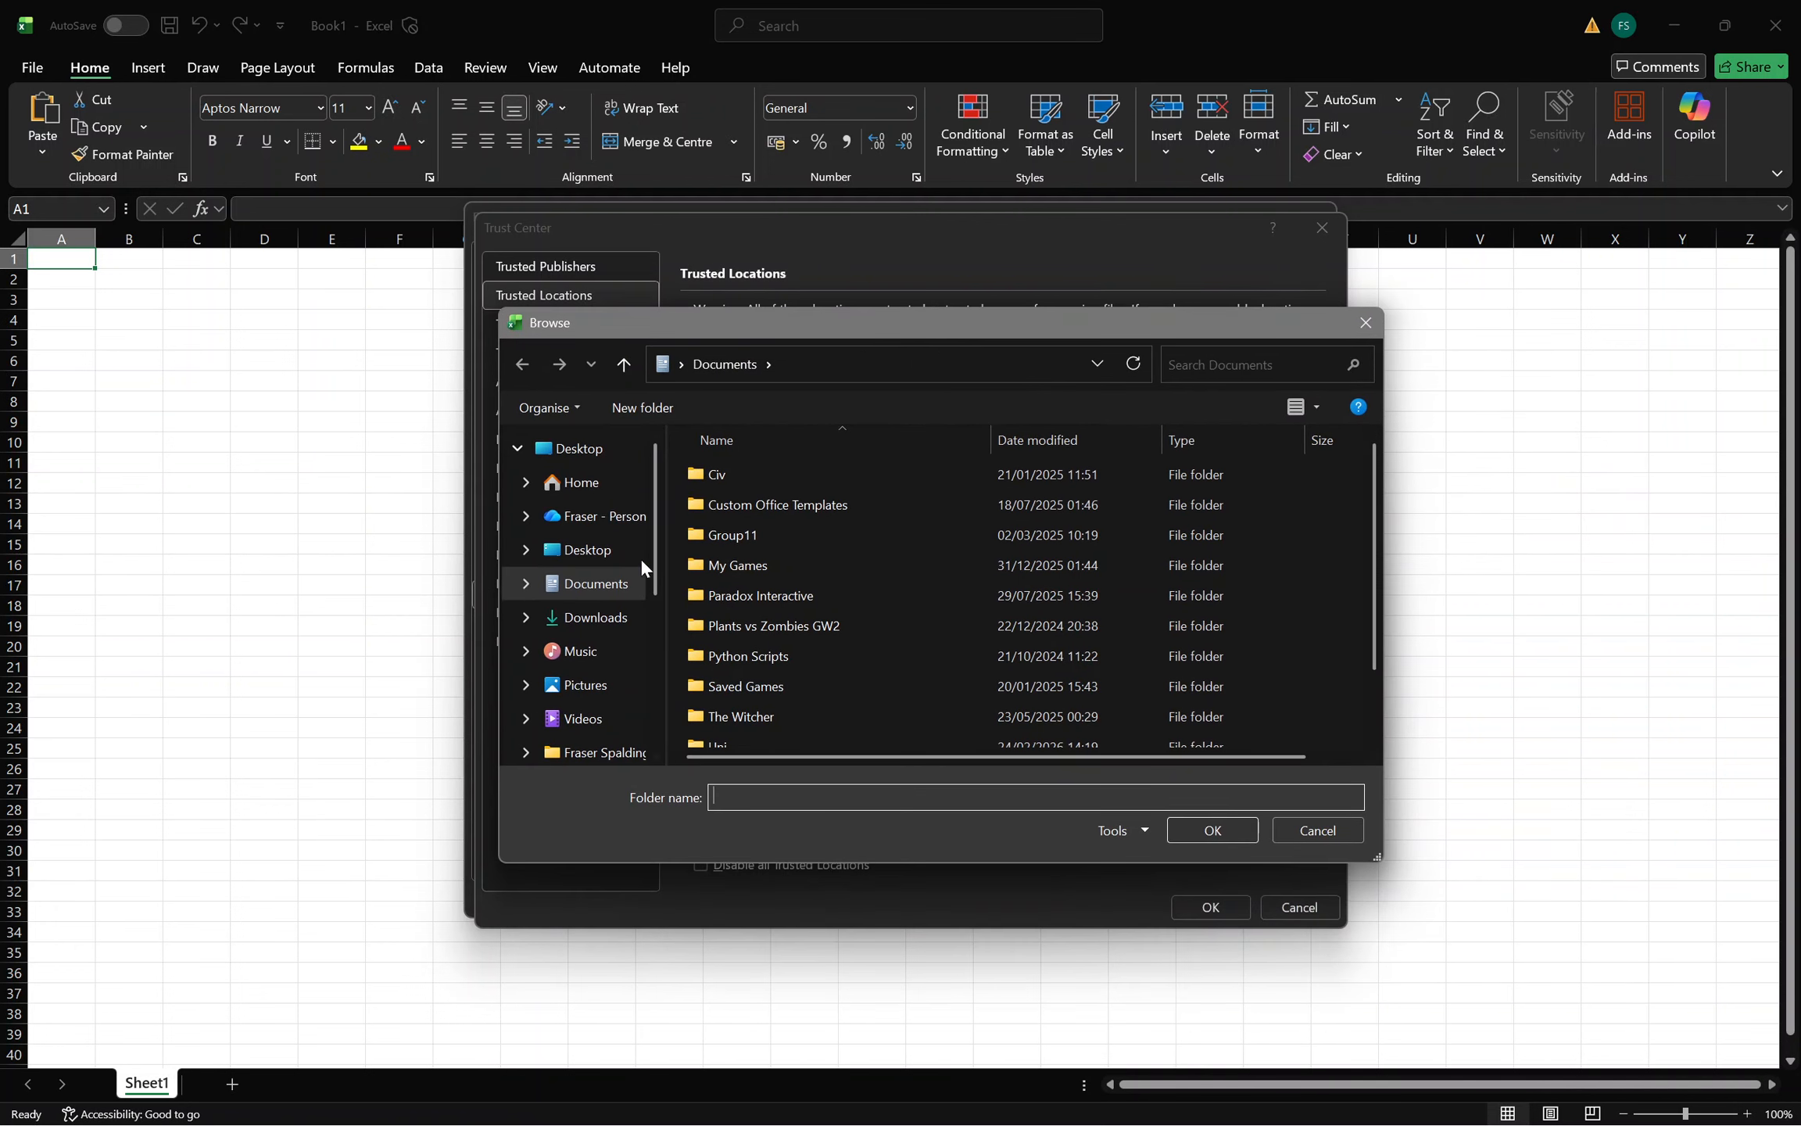
left_click(589, 620)
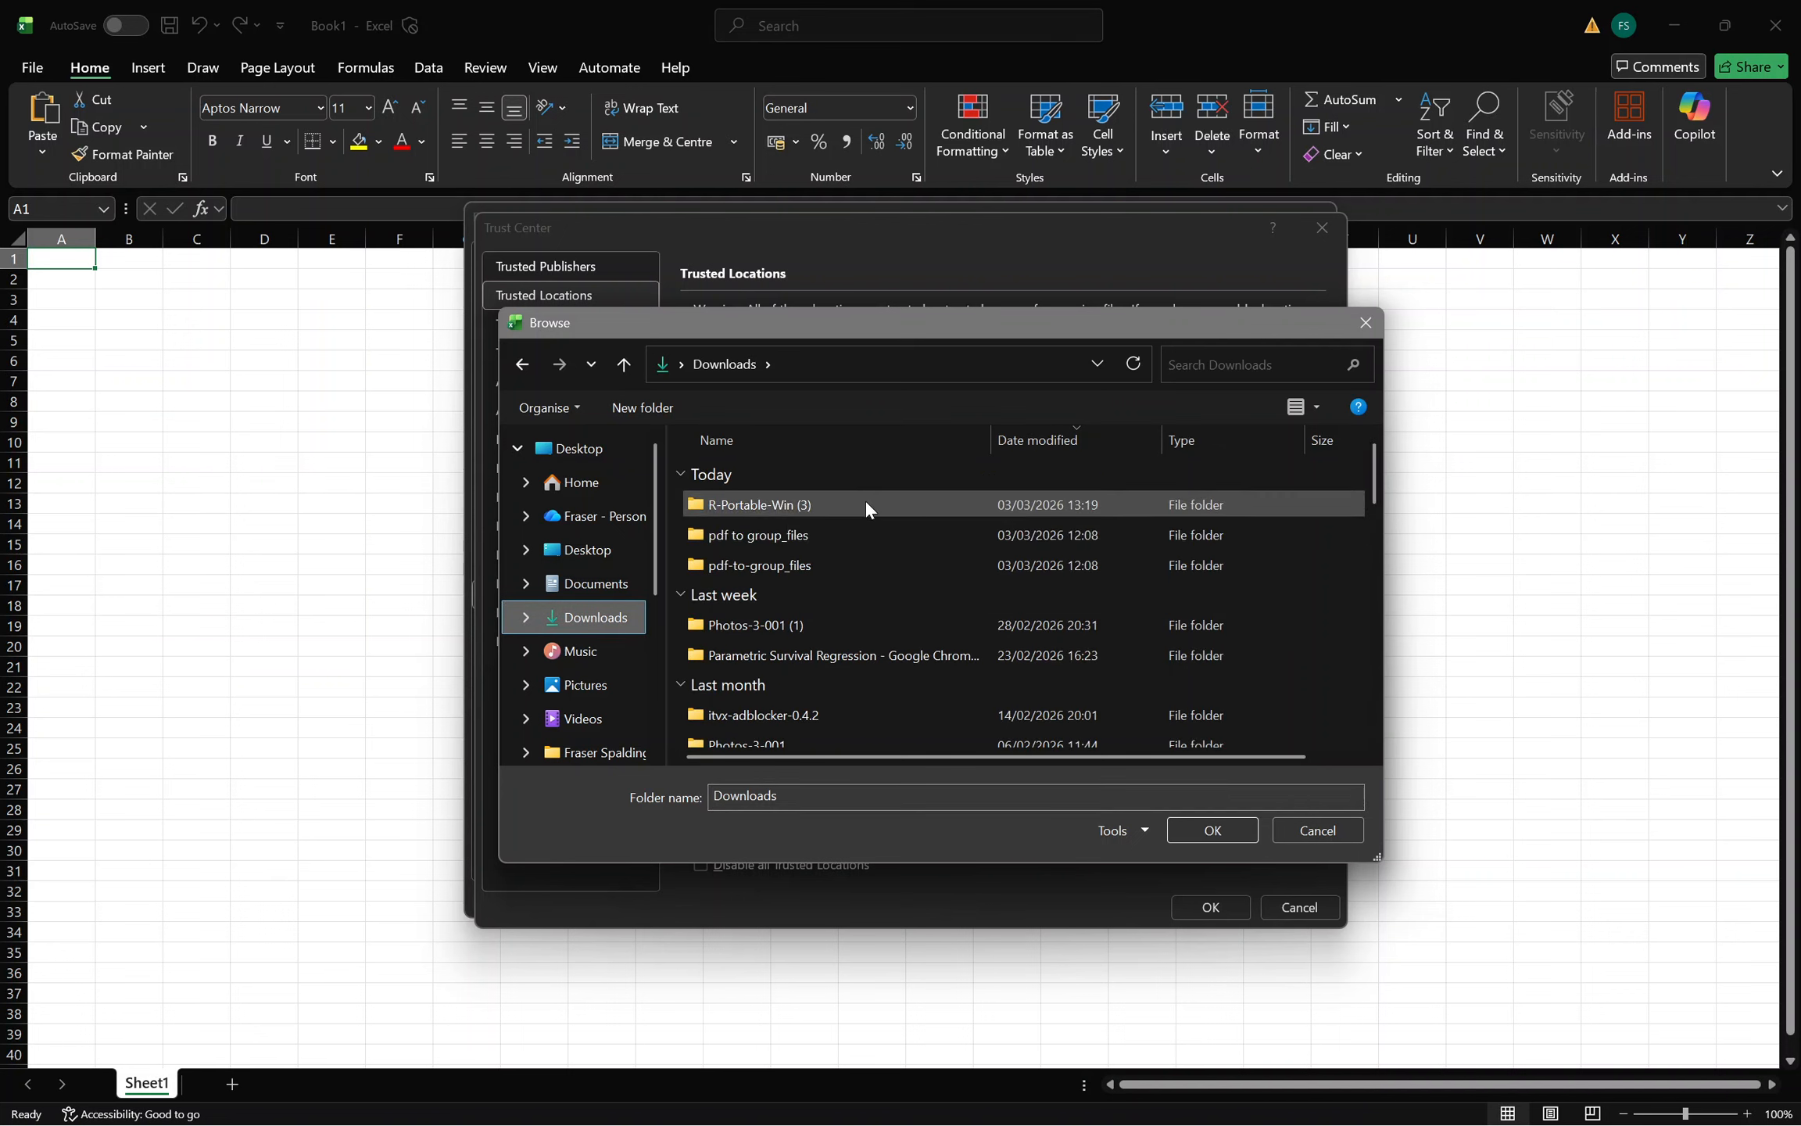
left_click(873, 505)
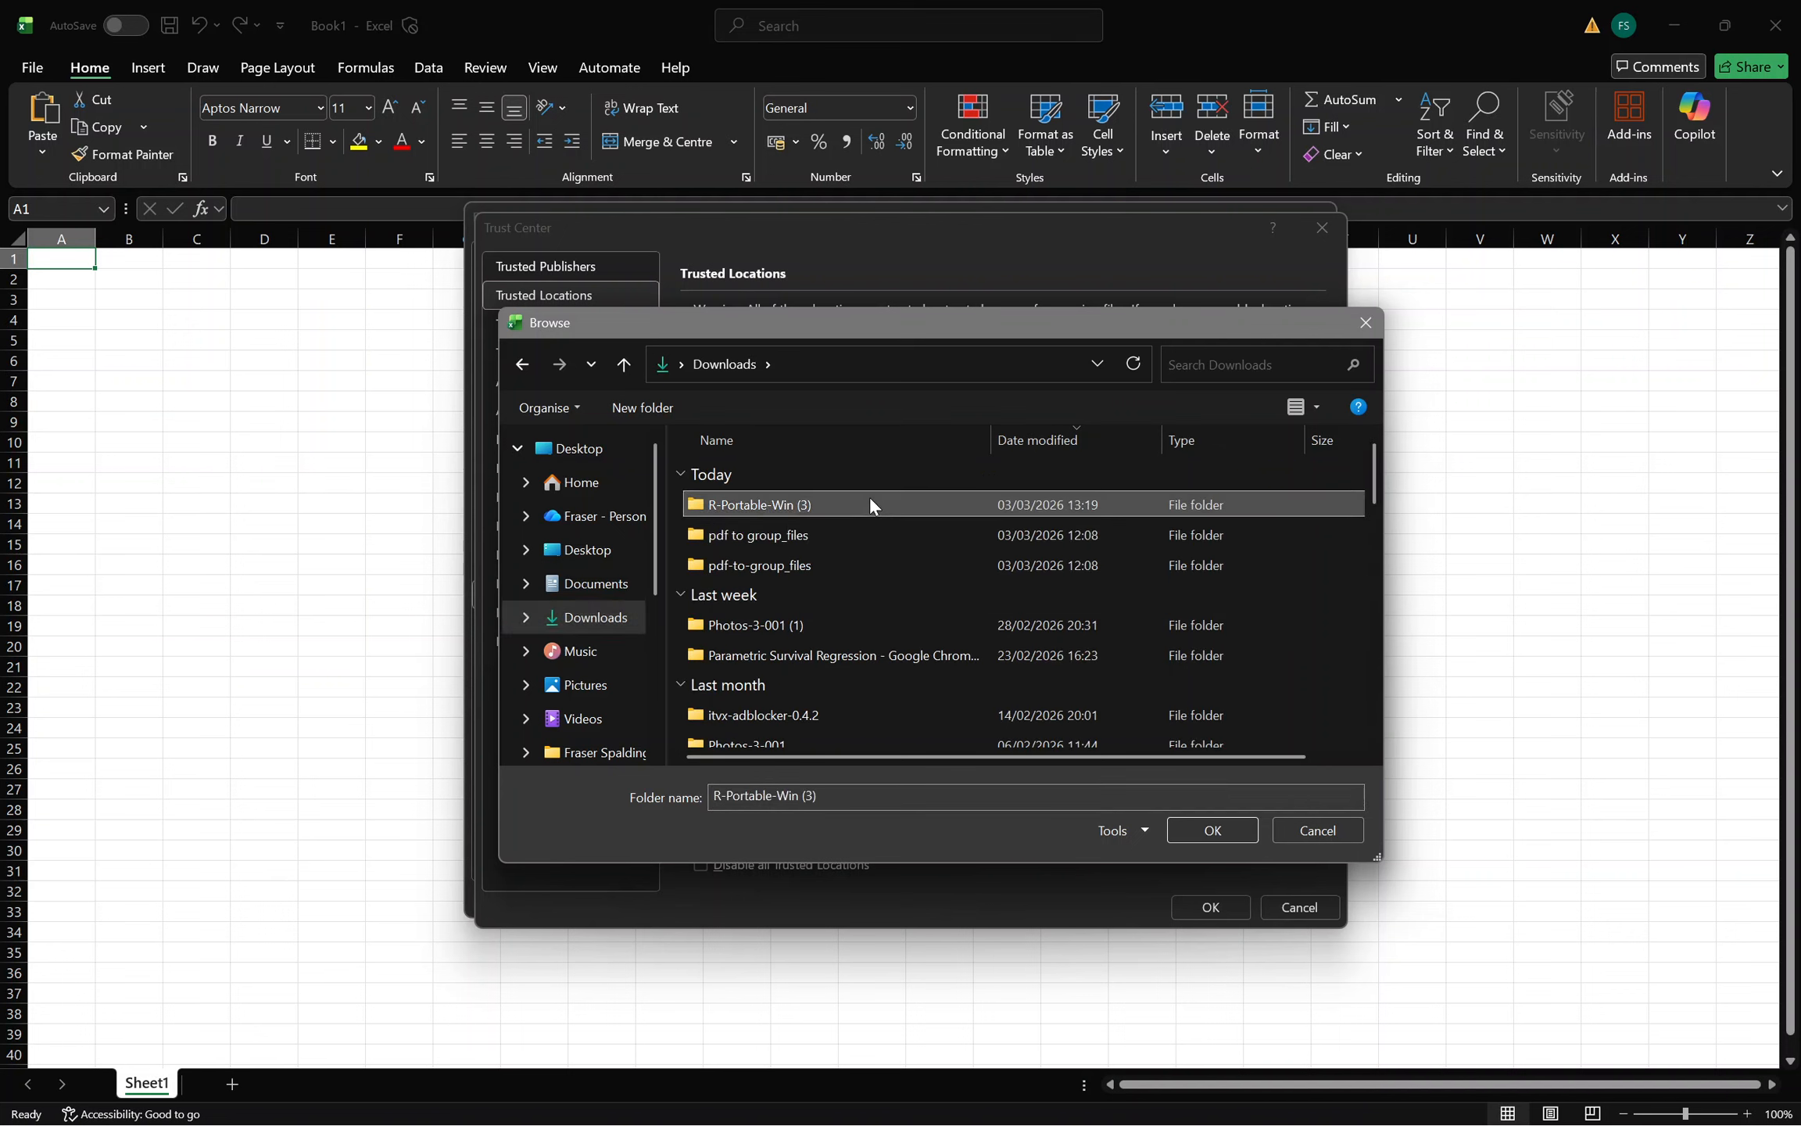
left_click(1206, 824)
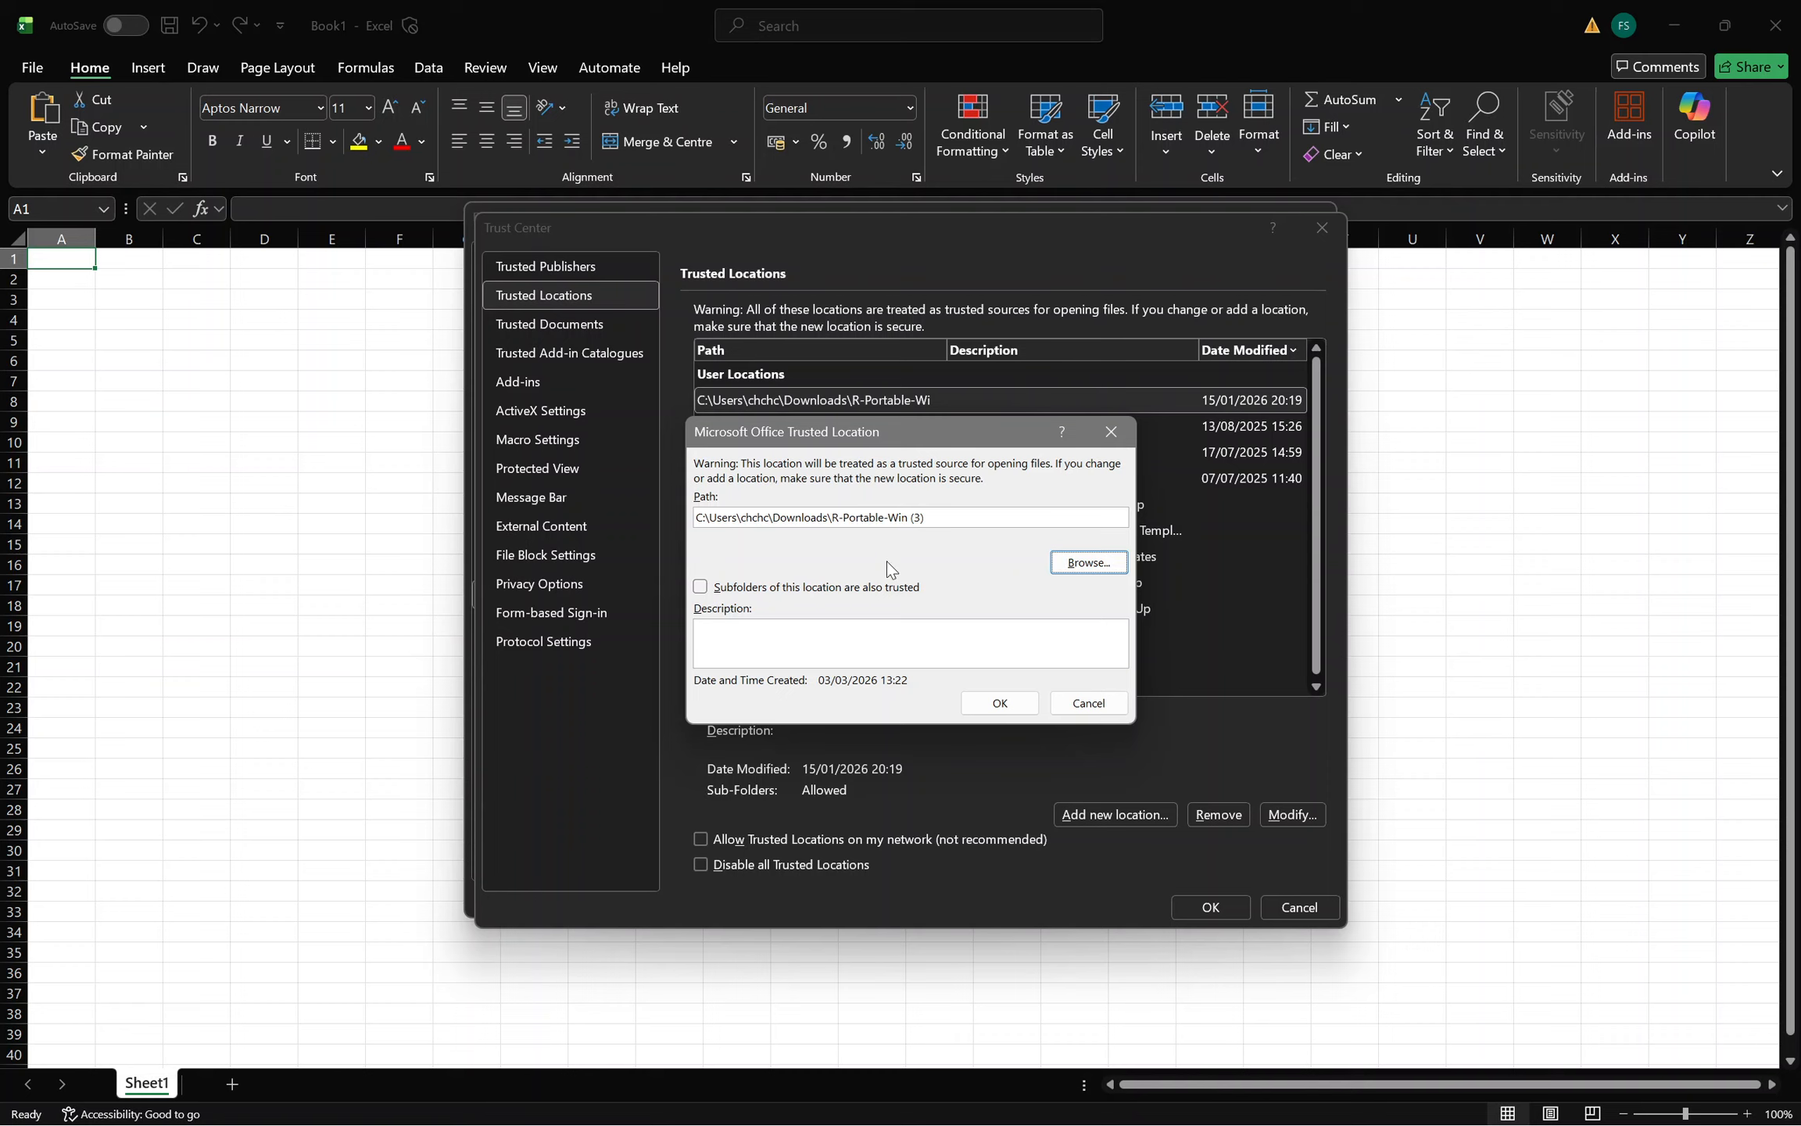
Trust the location's subfolders as well, save the new location and close the Trust Center and Excel options
left_click(701, 588)
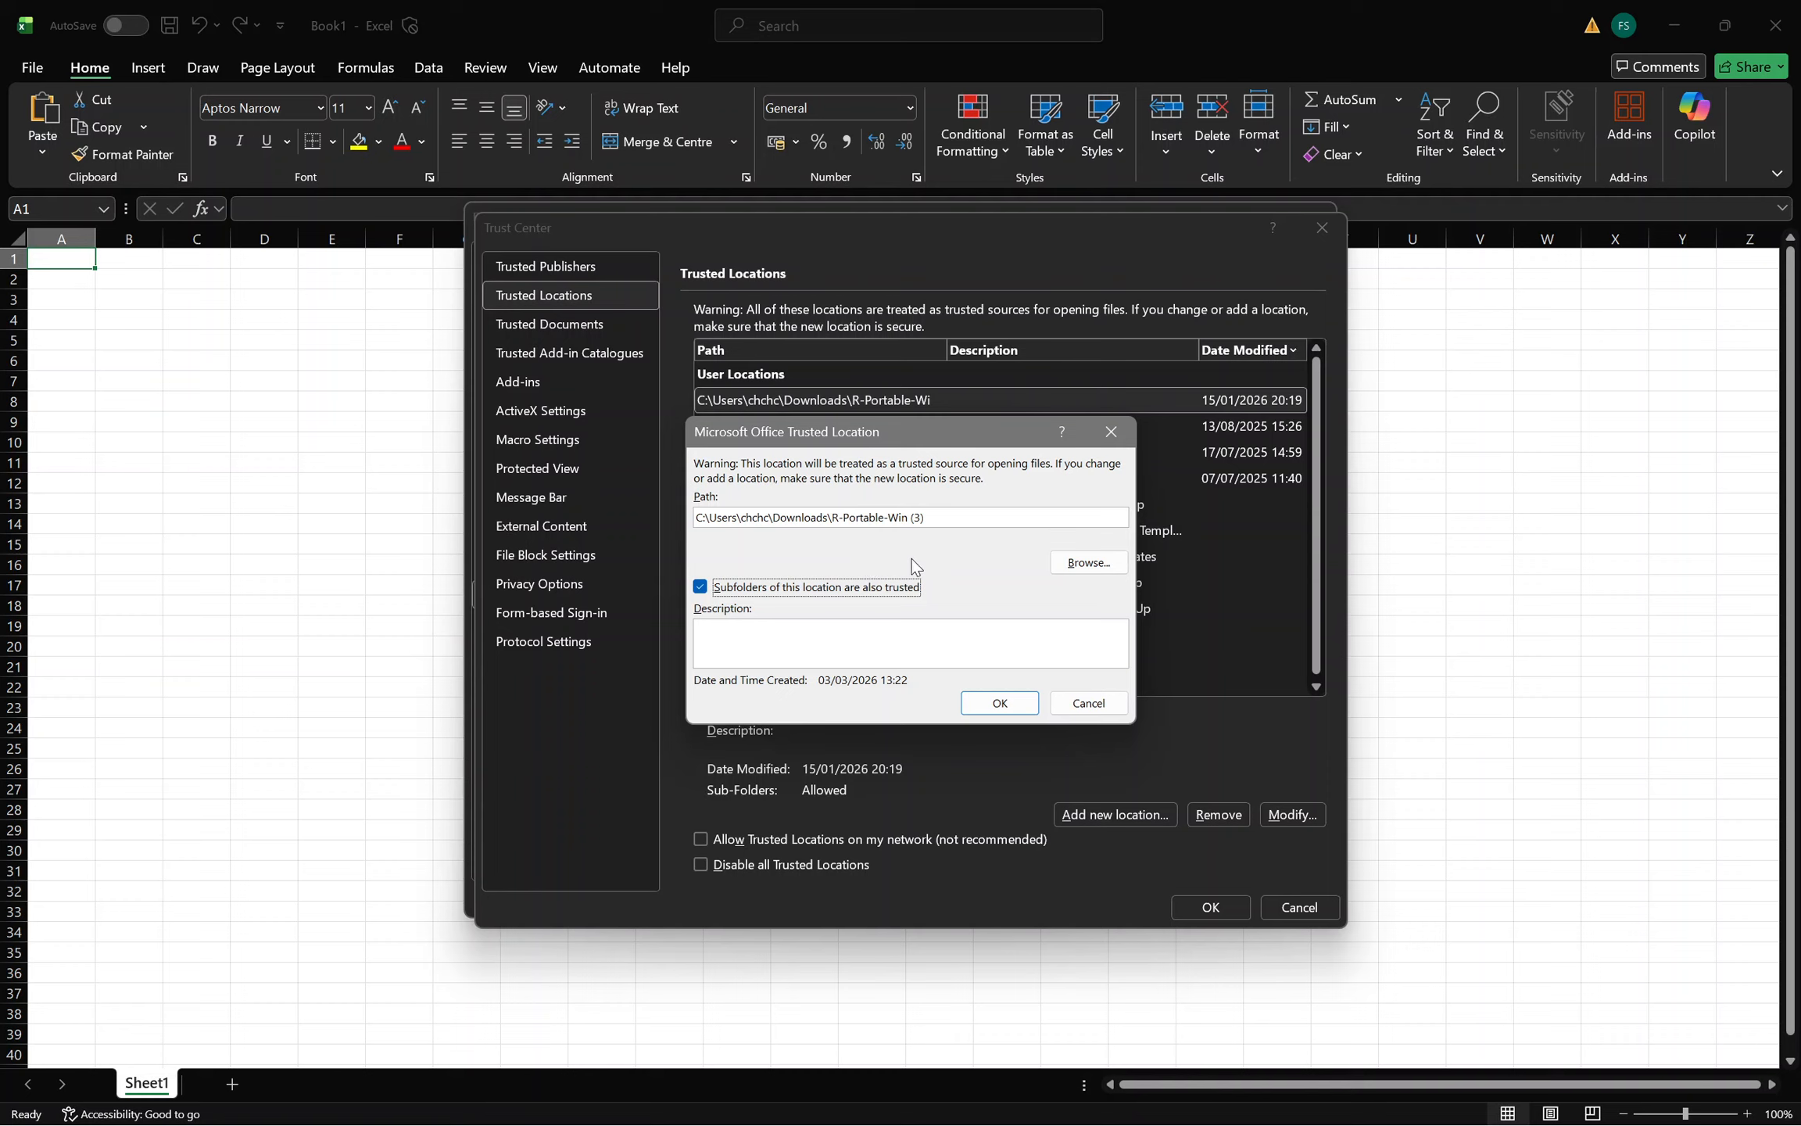
left_click(1003, 702)
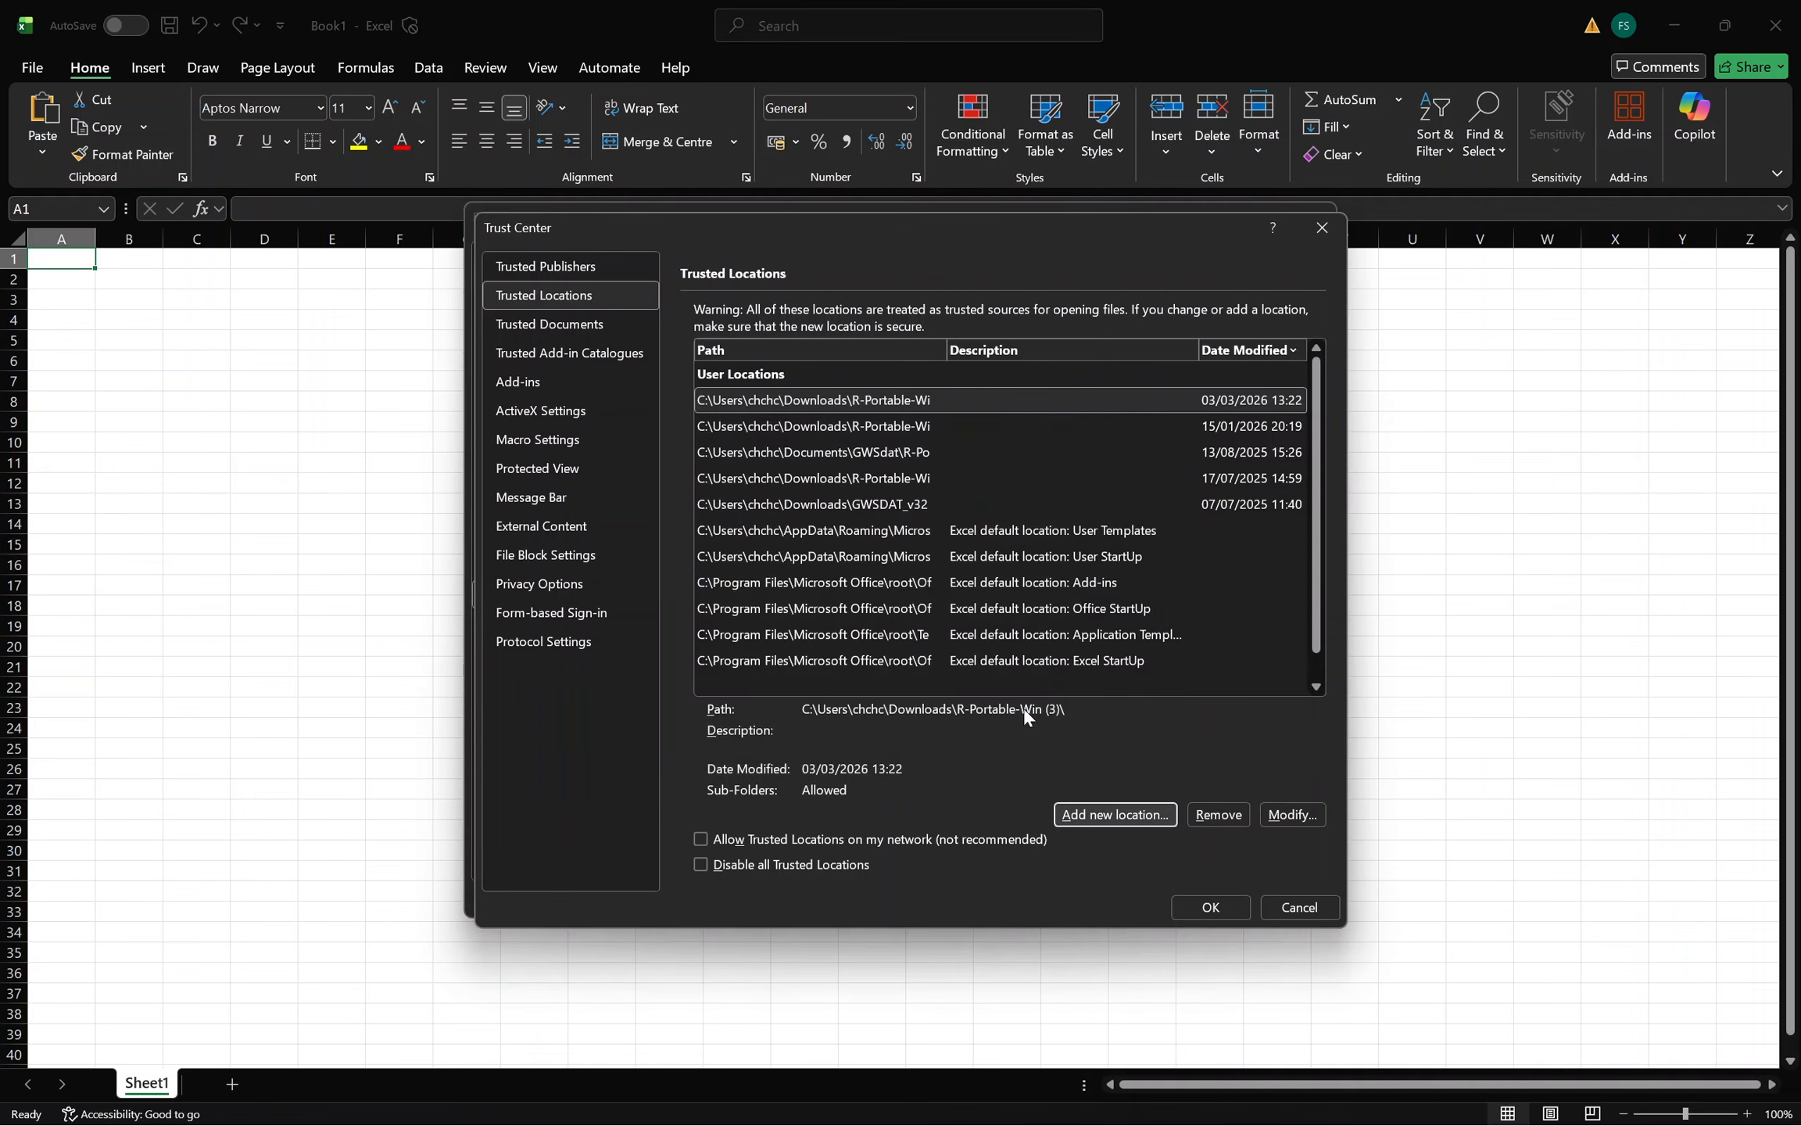
left_click(1203, 908)
left_click(1198, 897)
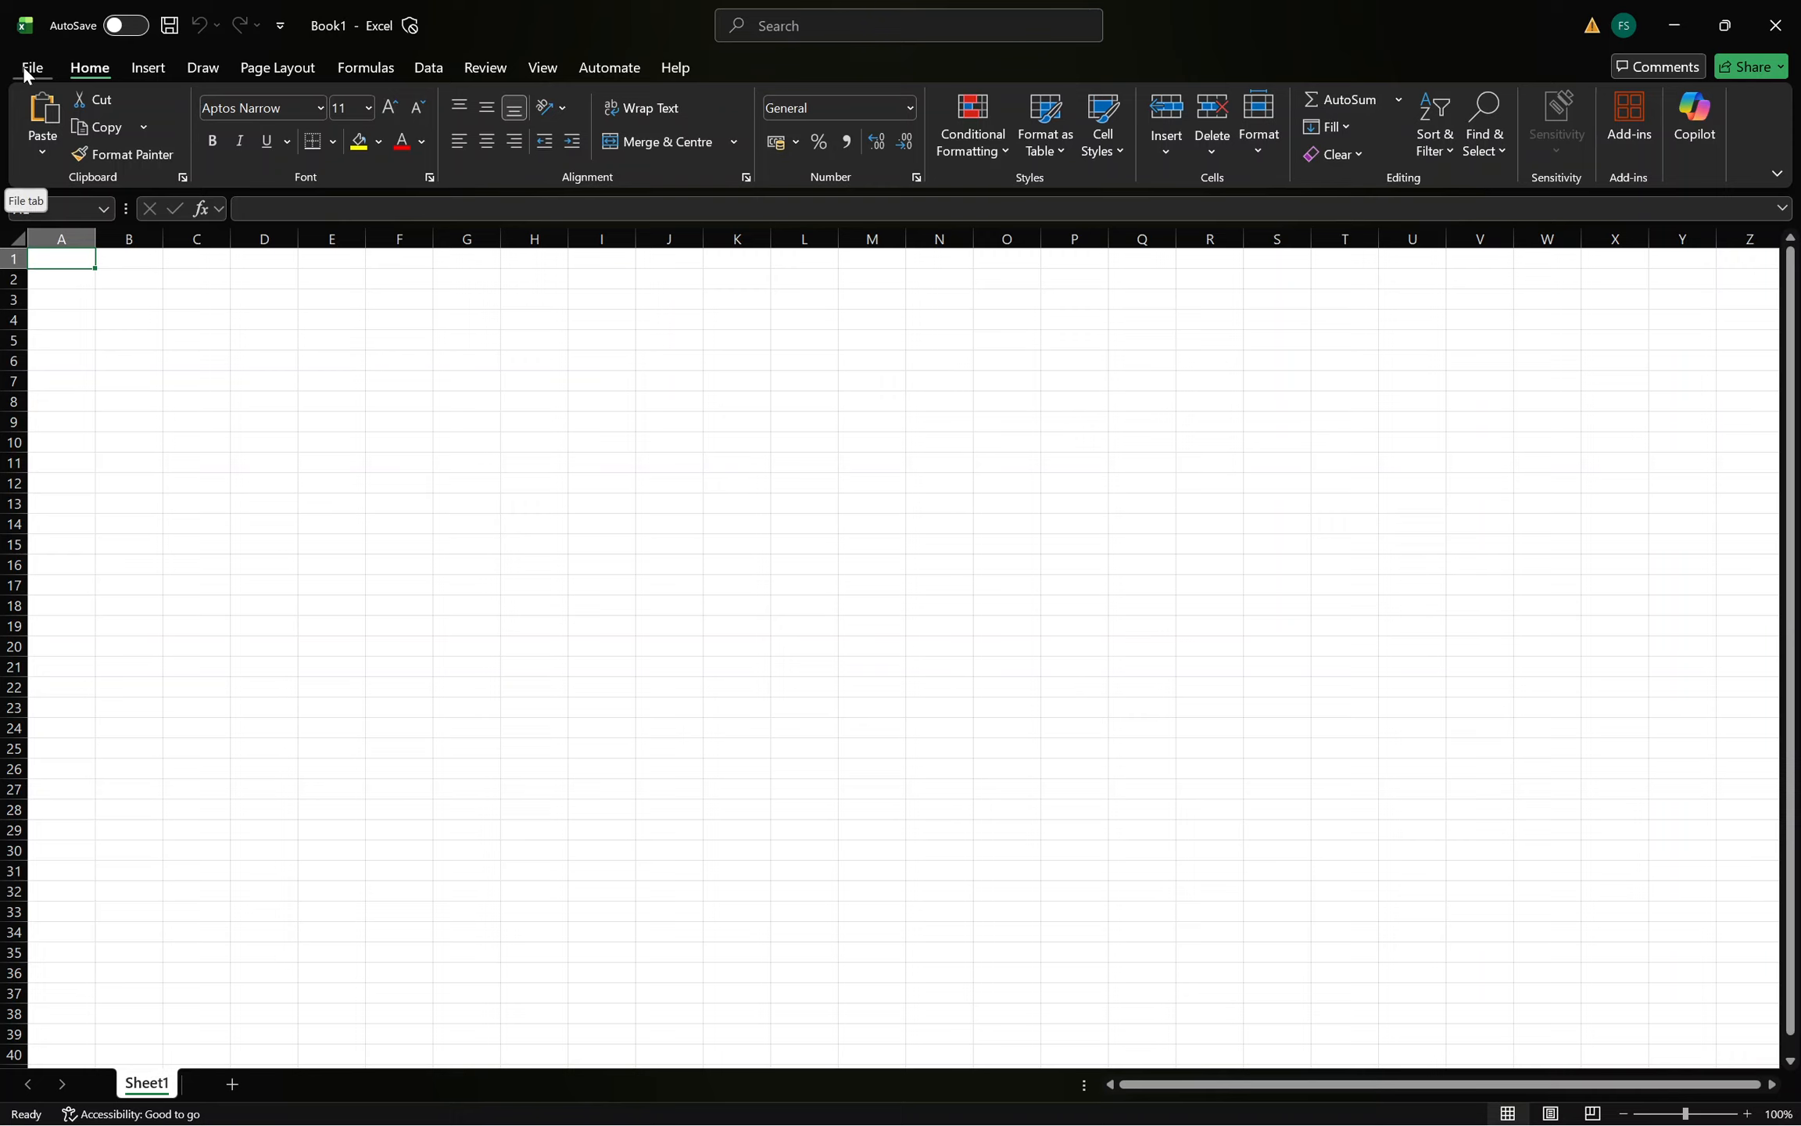
Enable the Gwsdat-V3.30 add-in in Excel's add-in manager
left_click(27, 75)
left_click(77, 1087)
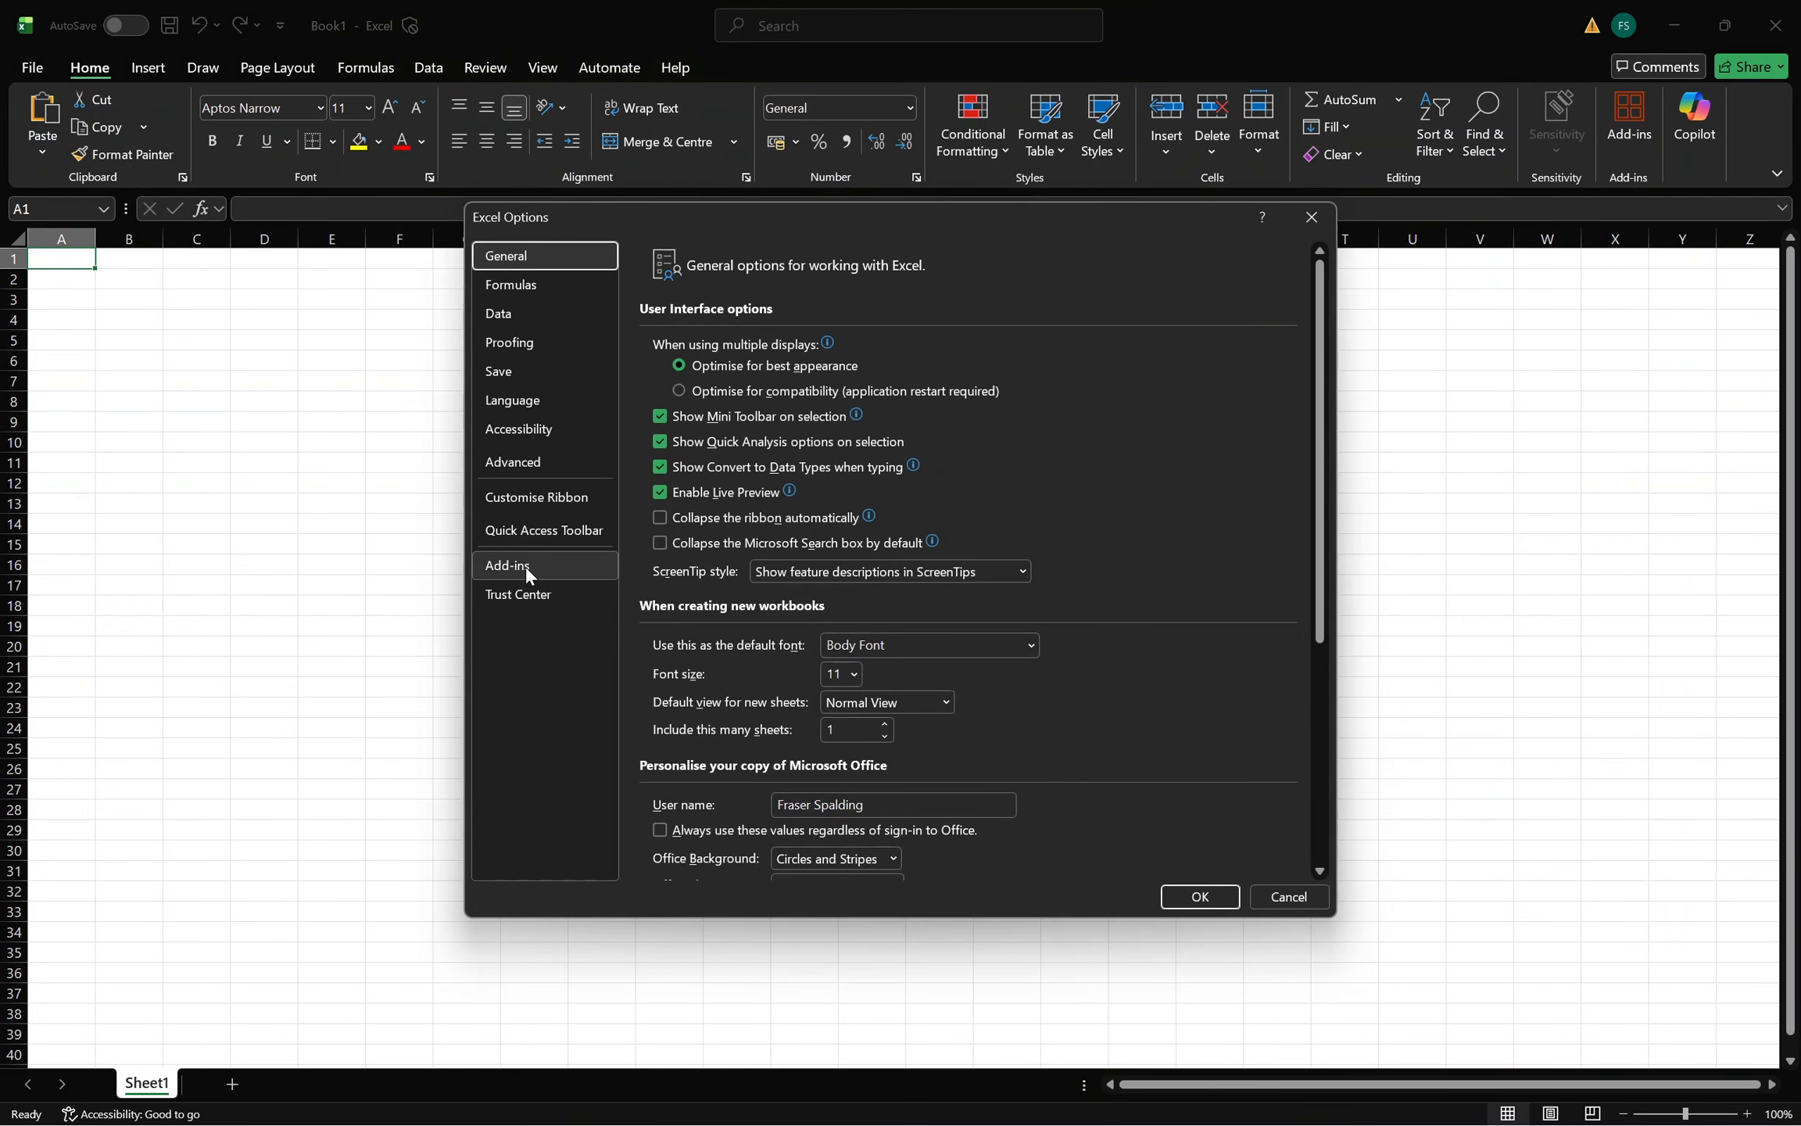
left_click(551, 561)
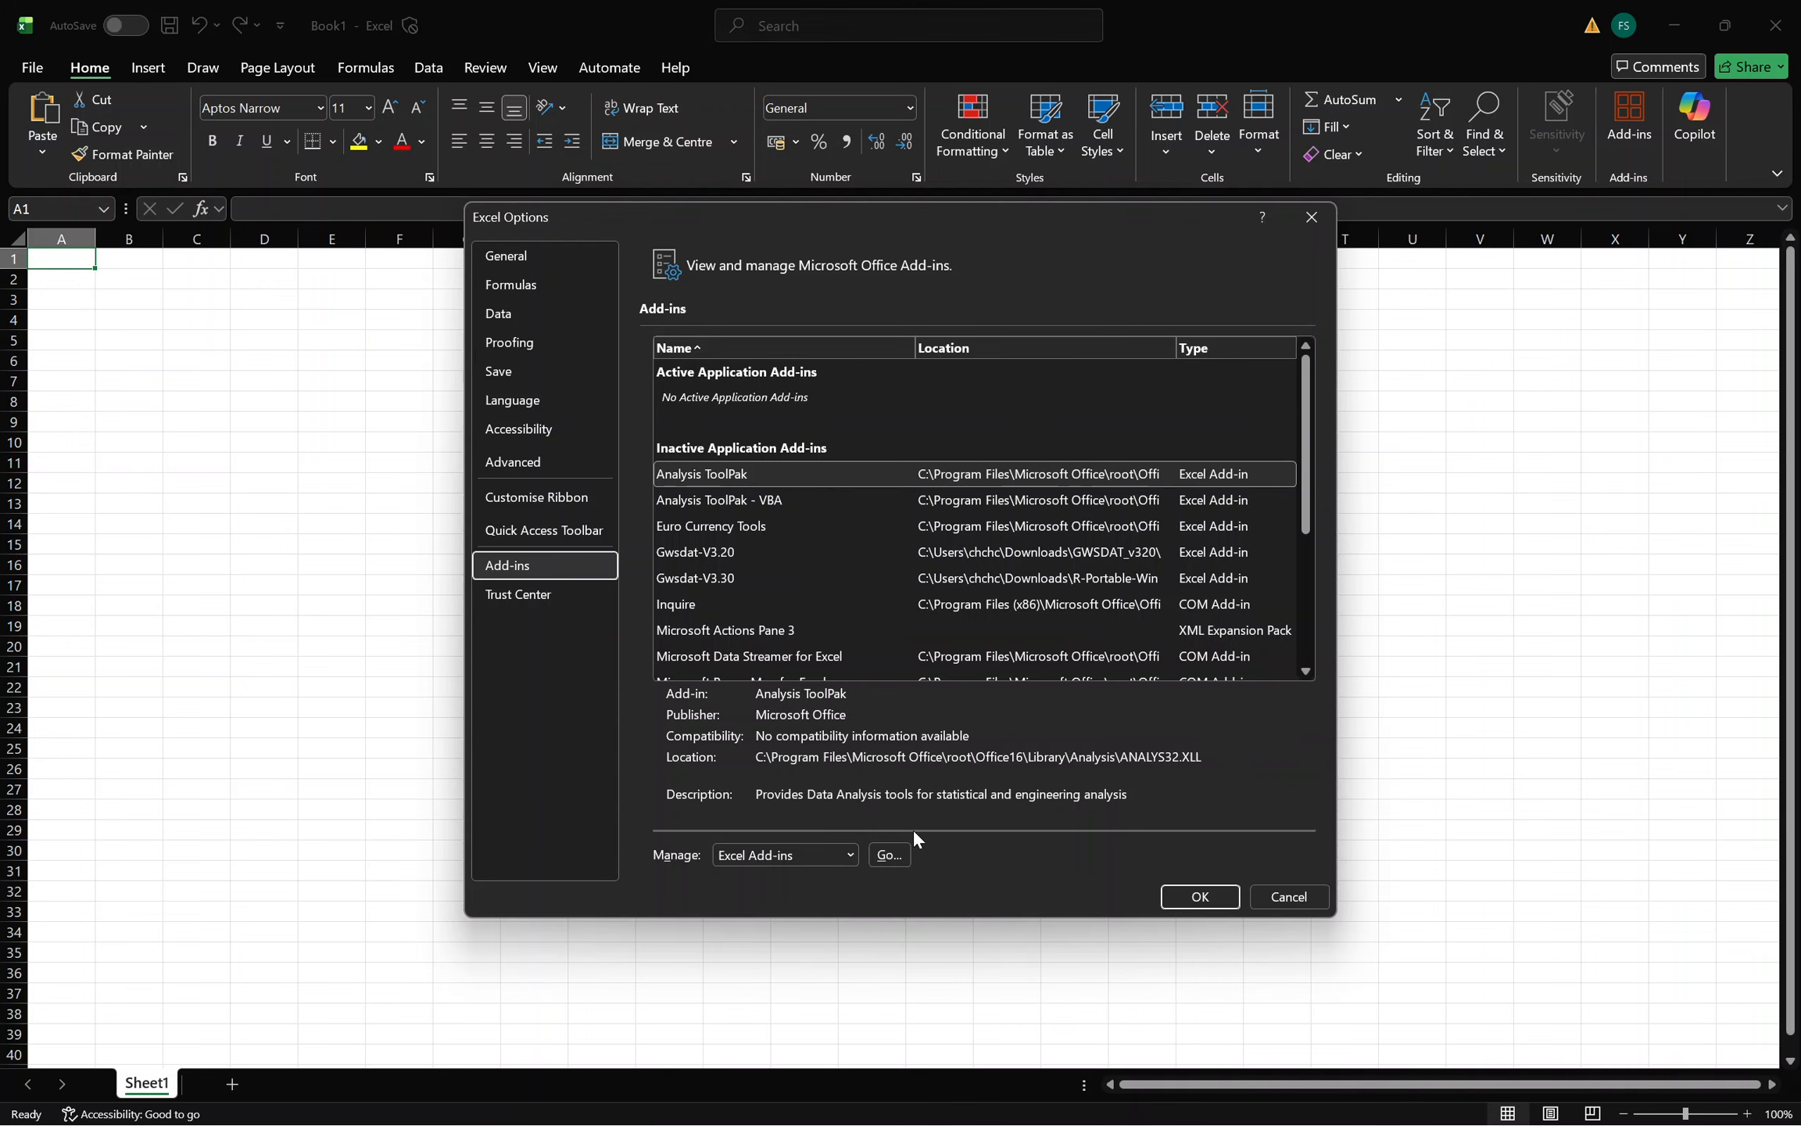
left_click(888, 854)
left_click(307, 483)
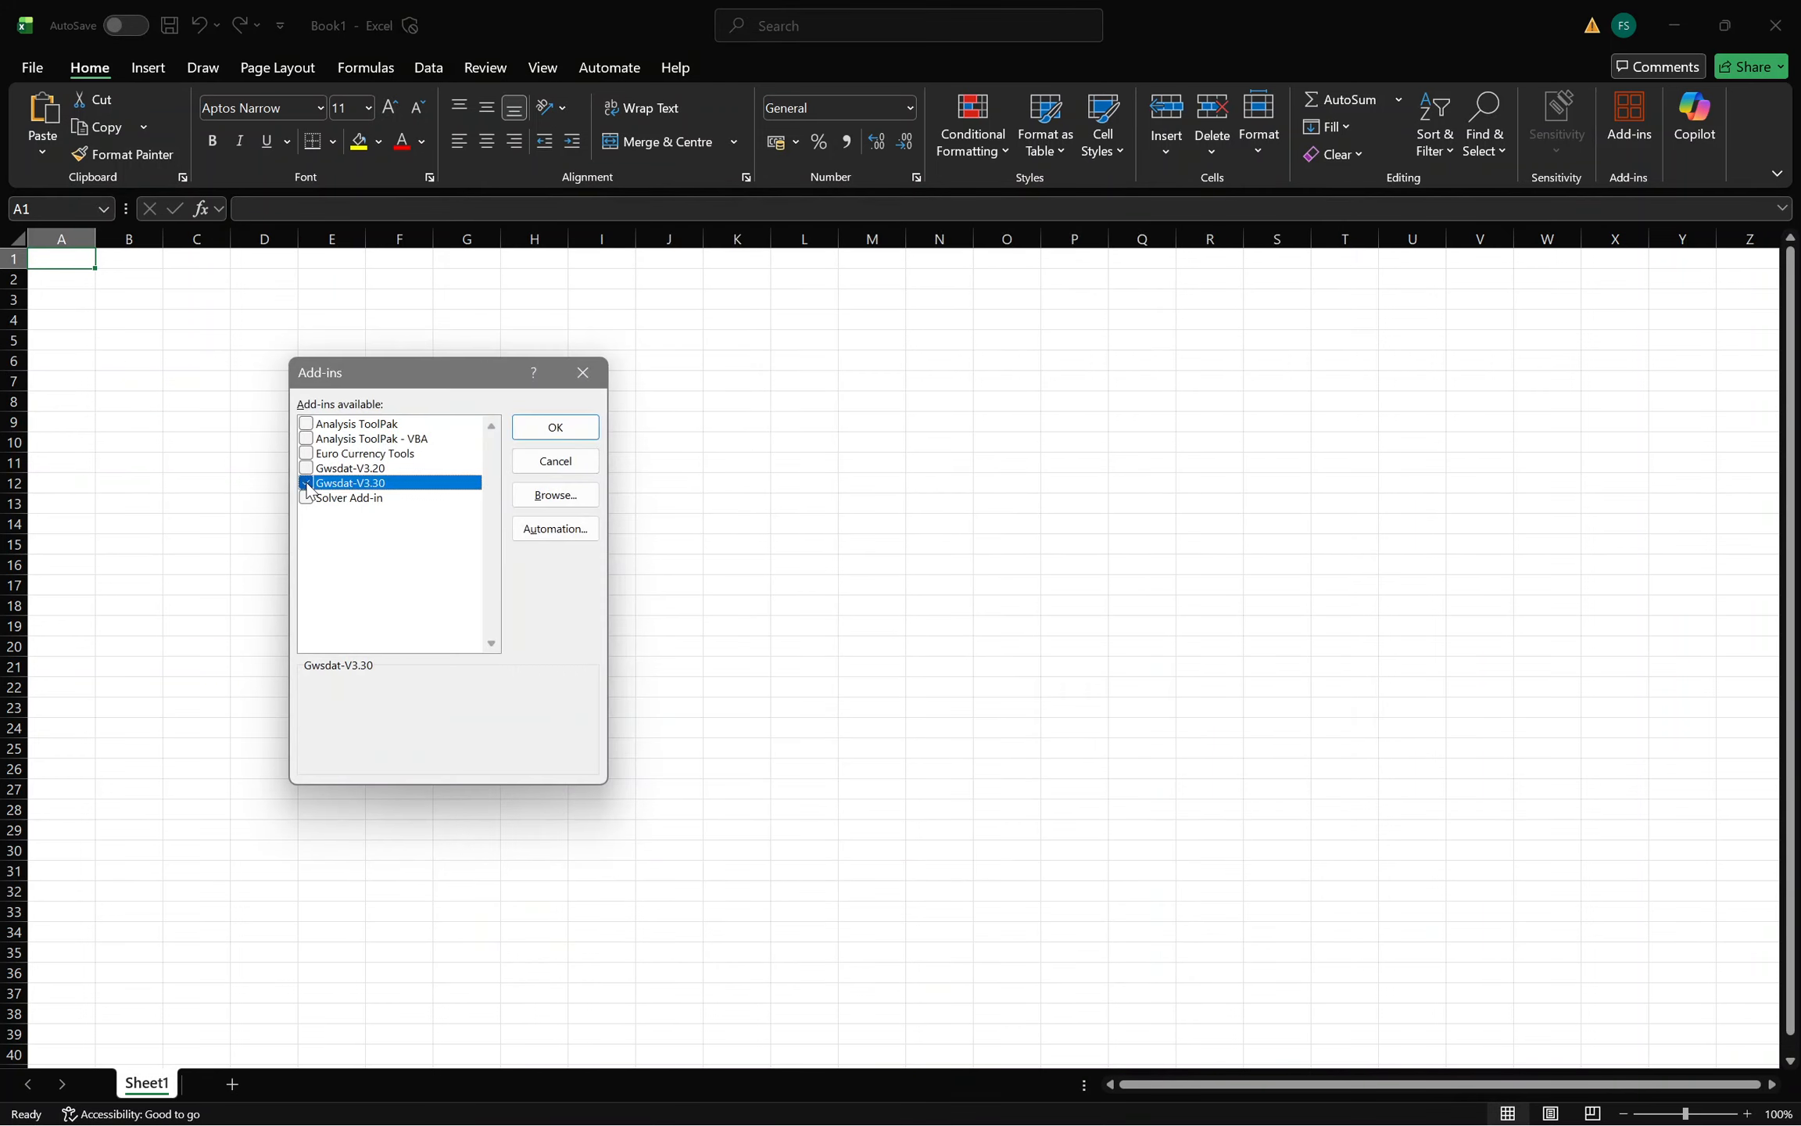
left_click(547, 430)
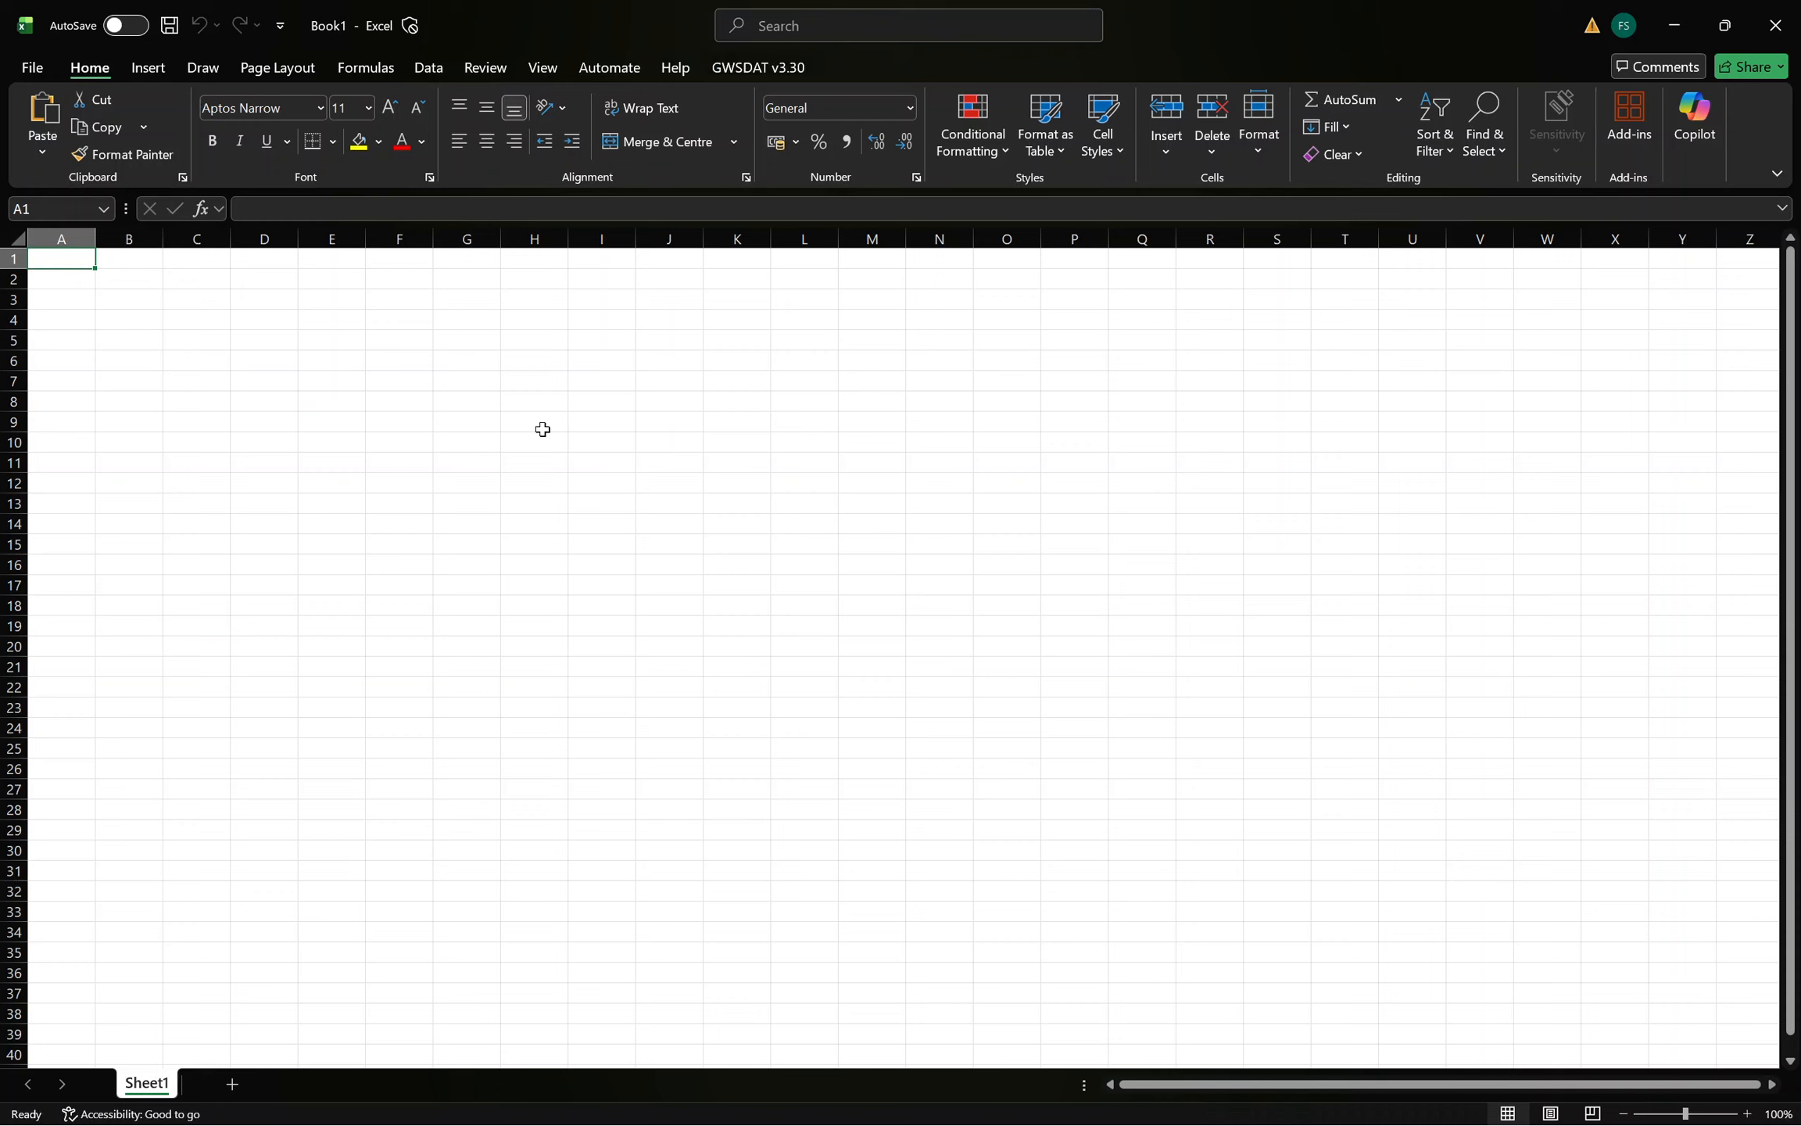
Open the GWSDAT basic example dataset, dismiss its message and look through the well data
left_click(781, 67)
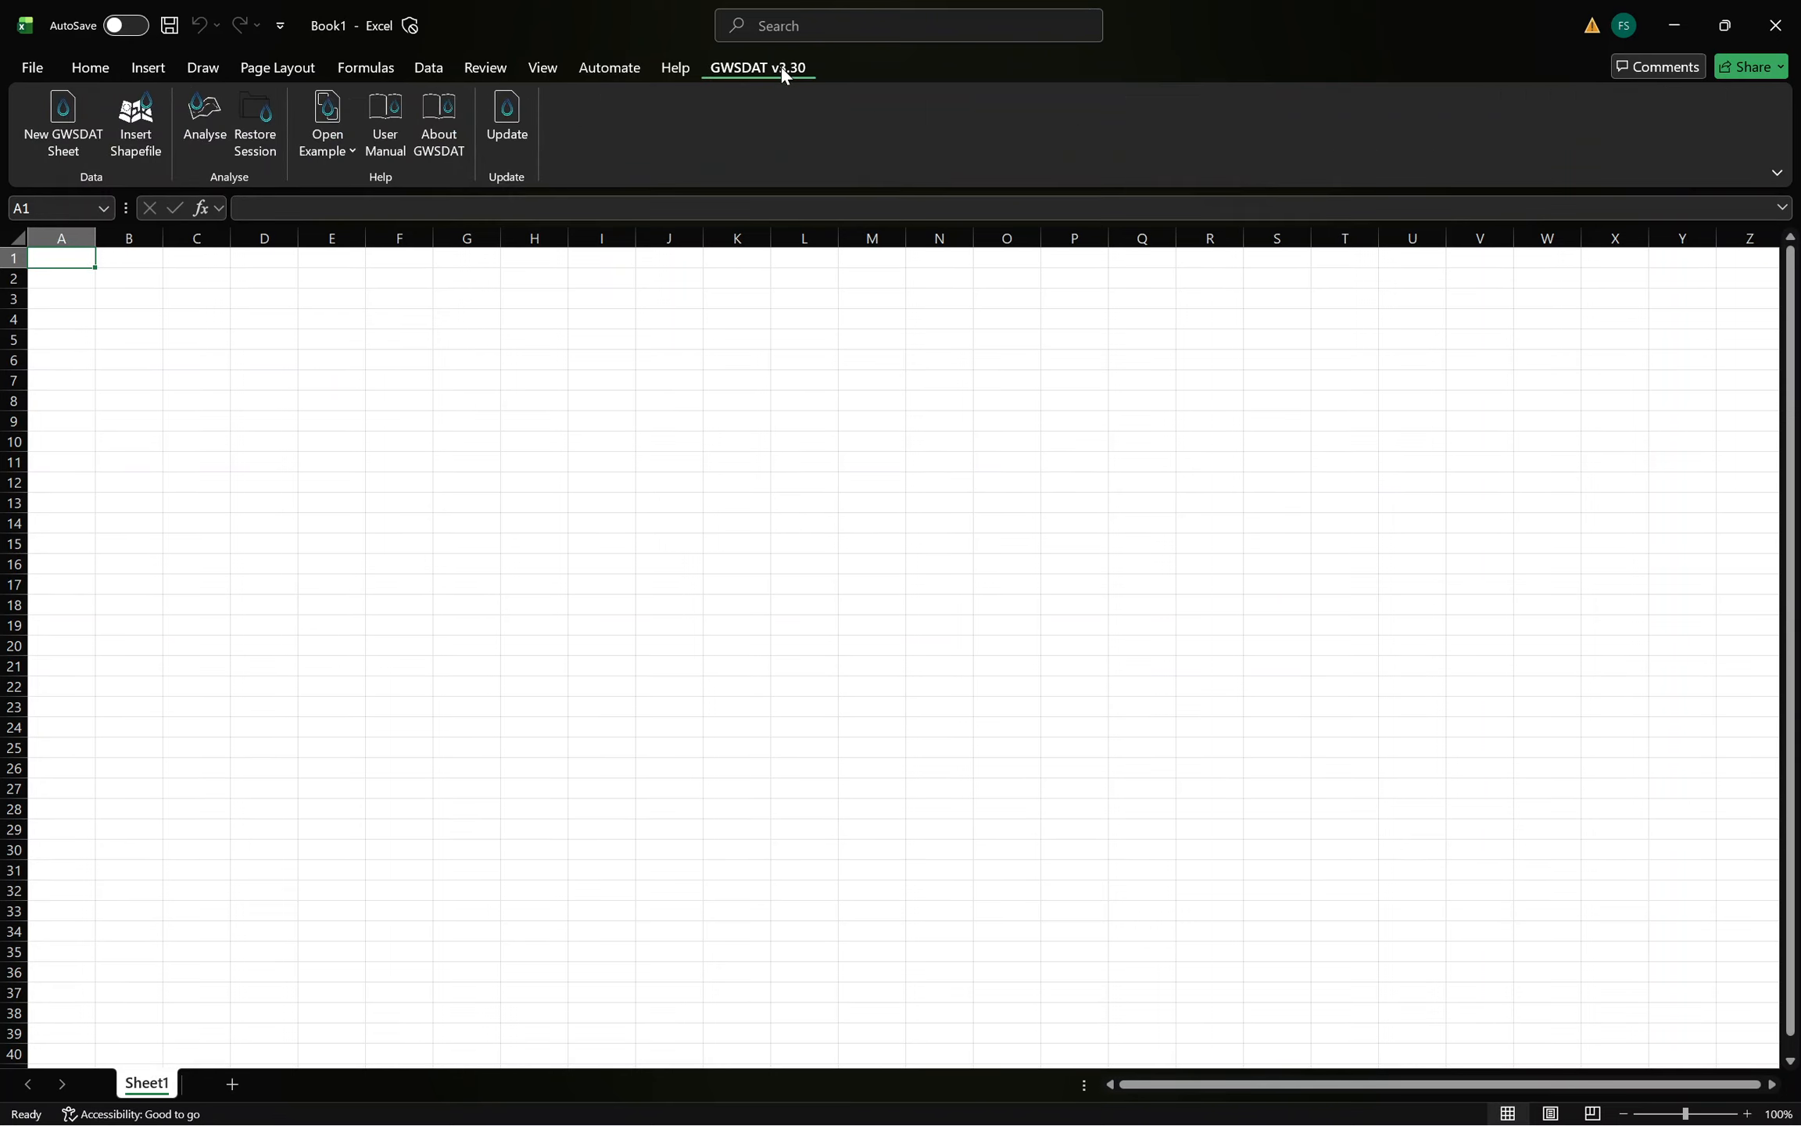
left_click(328, 153)
left_click(411, 187)
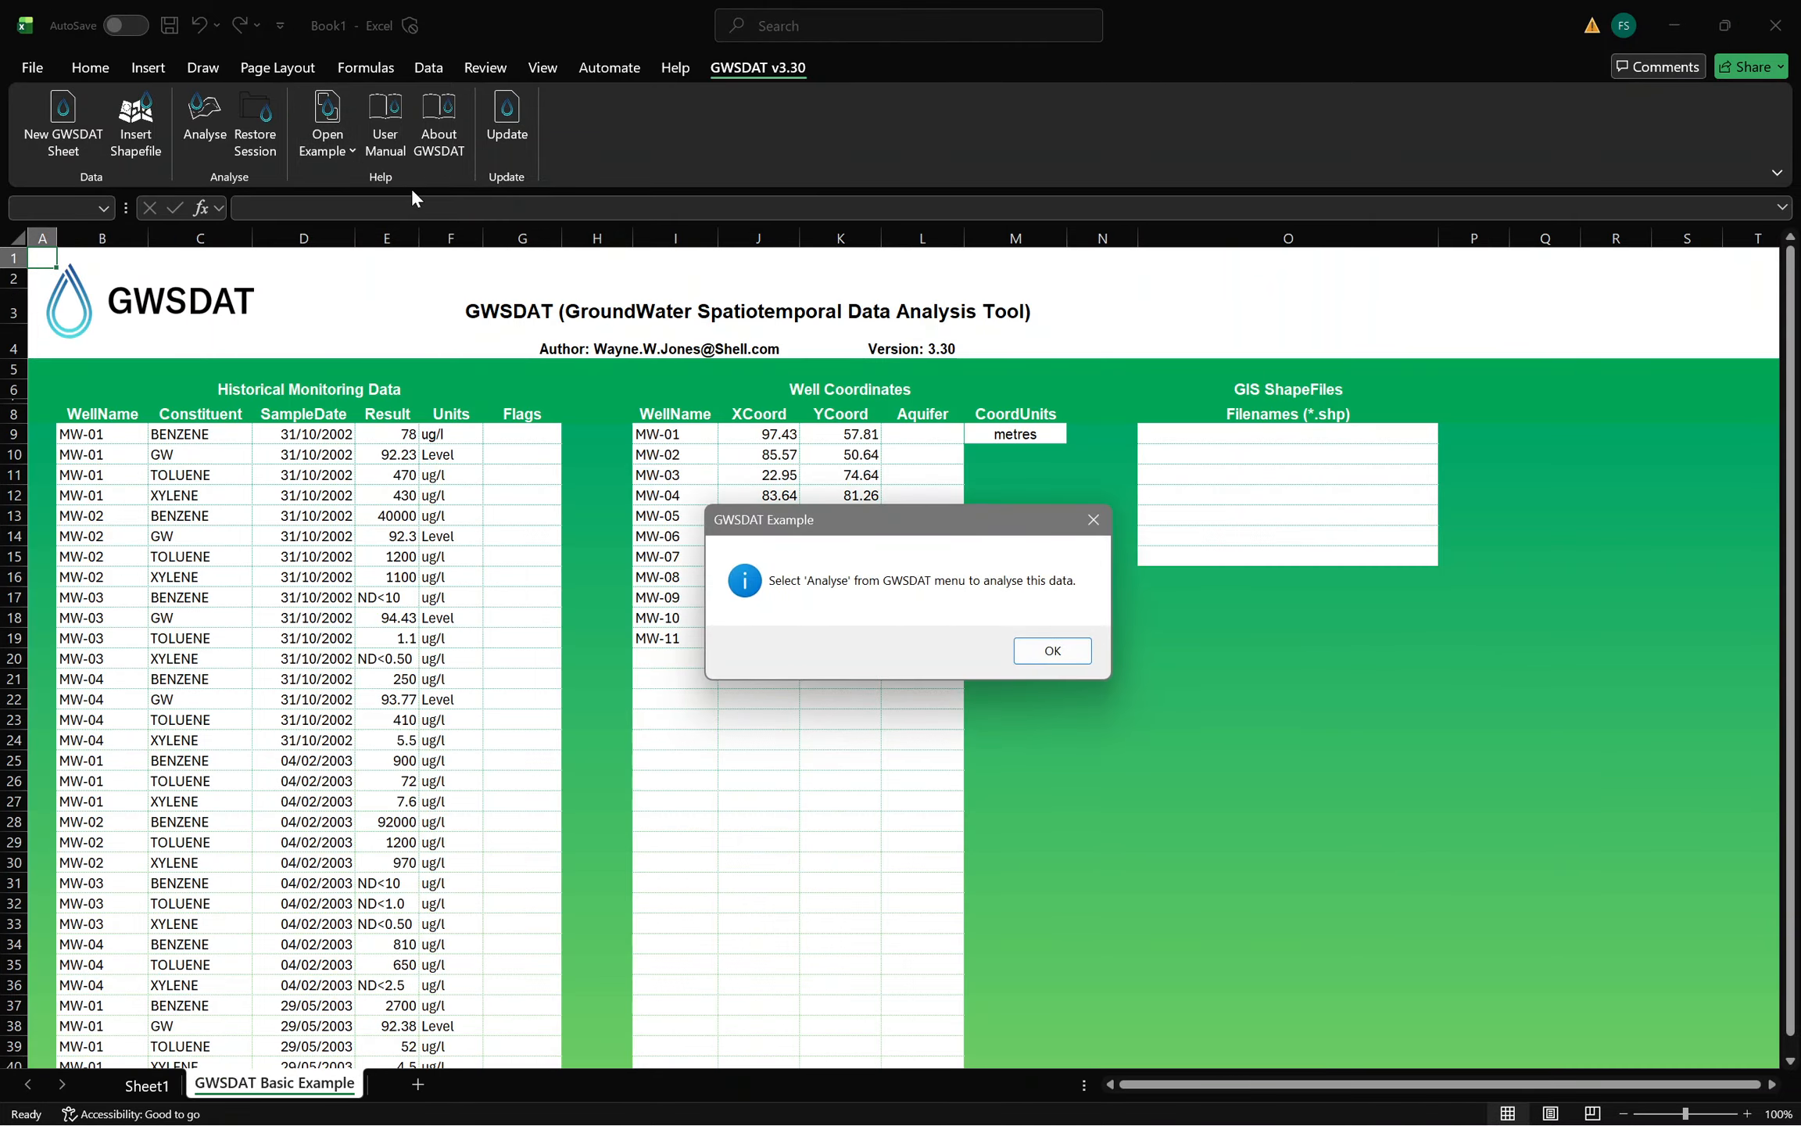
left_click(1053, 651)
scroll(845, 740, "down", 4)
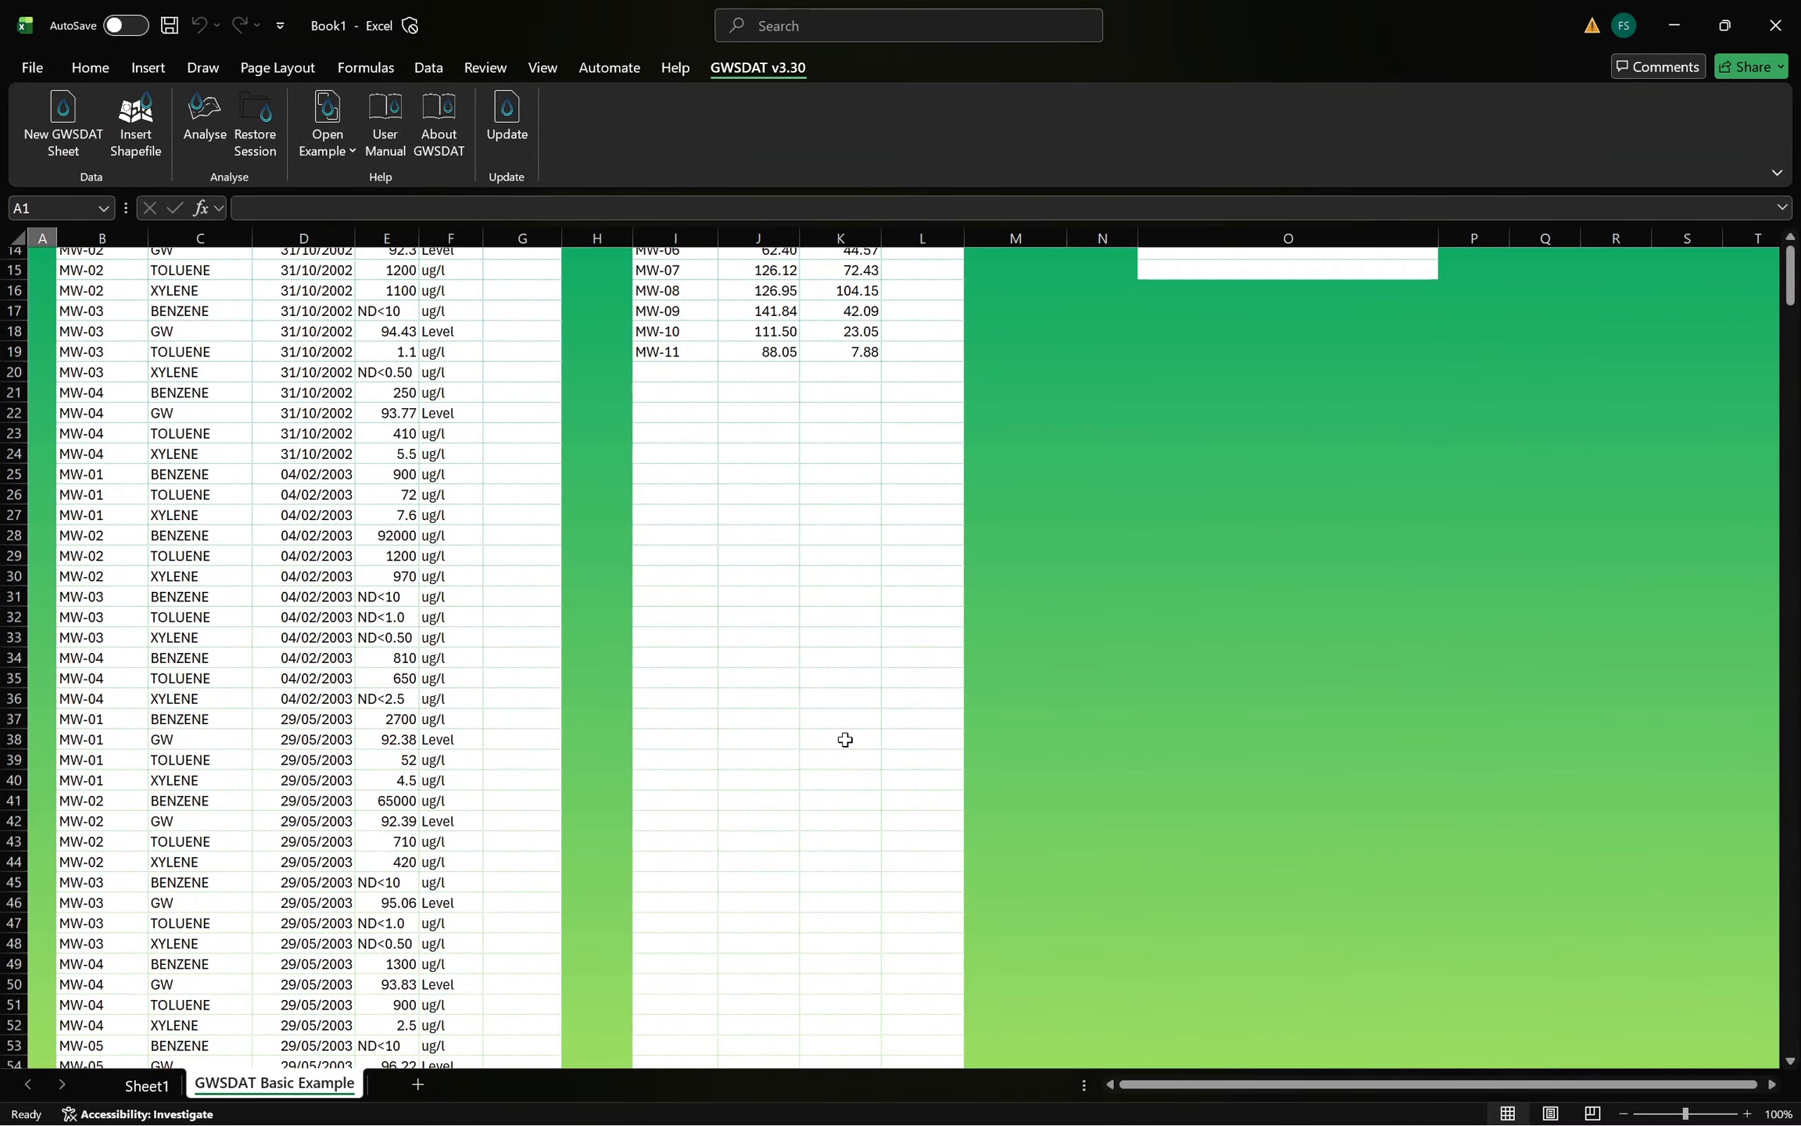
scroll(846, 740, "up", 4)
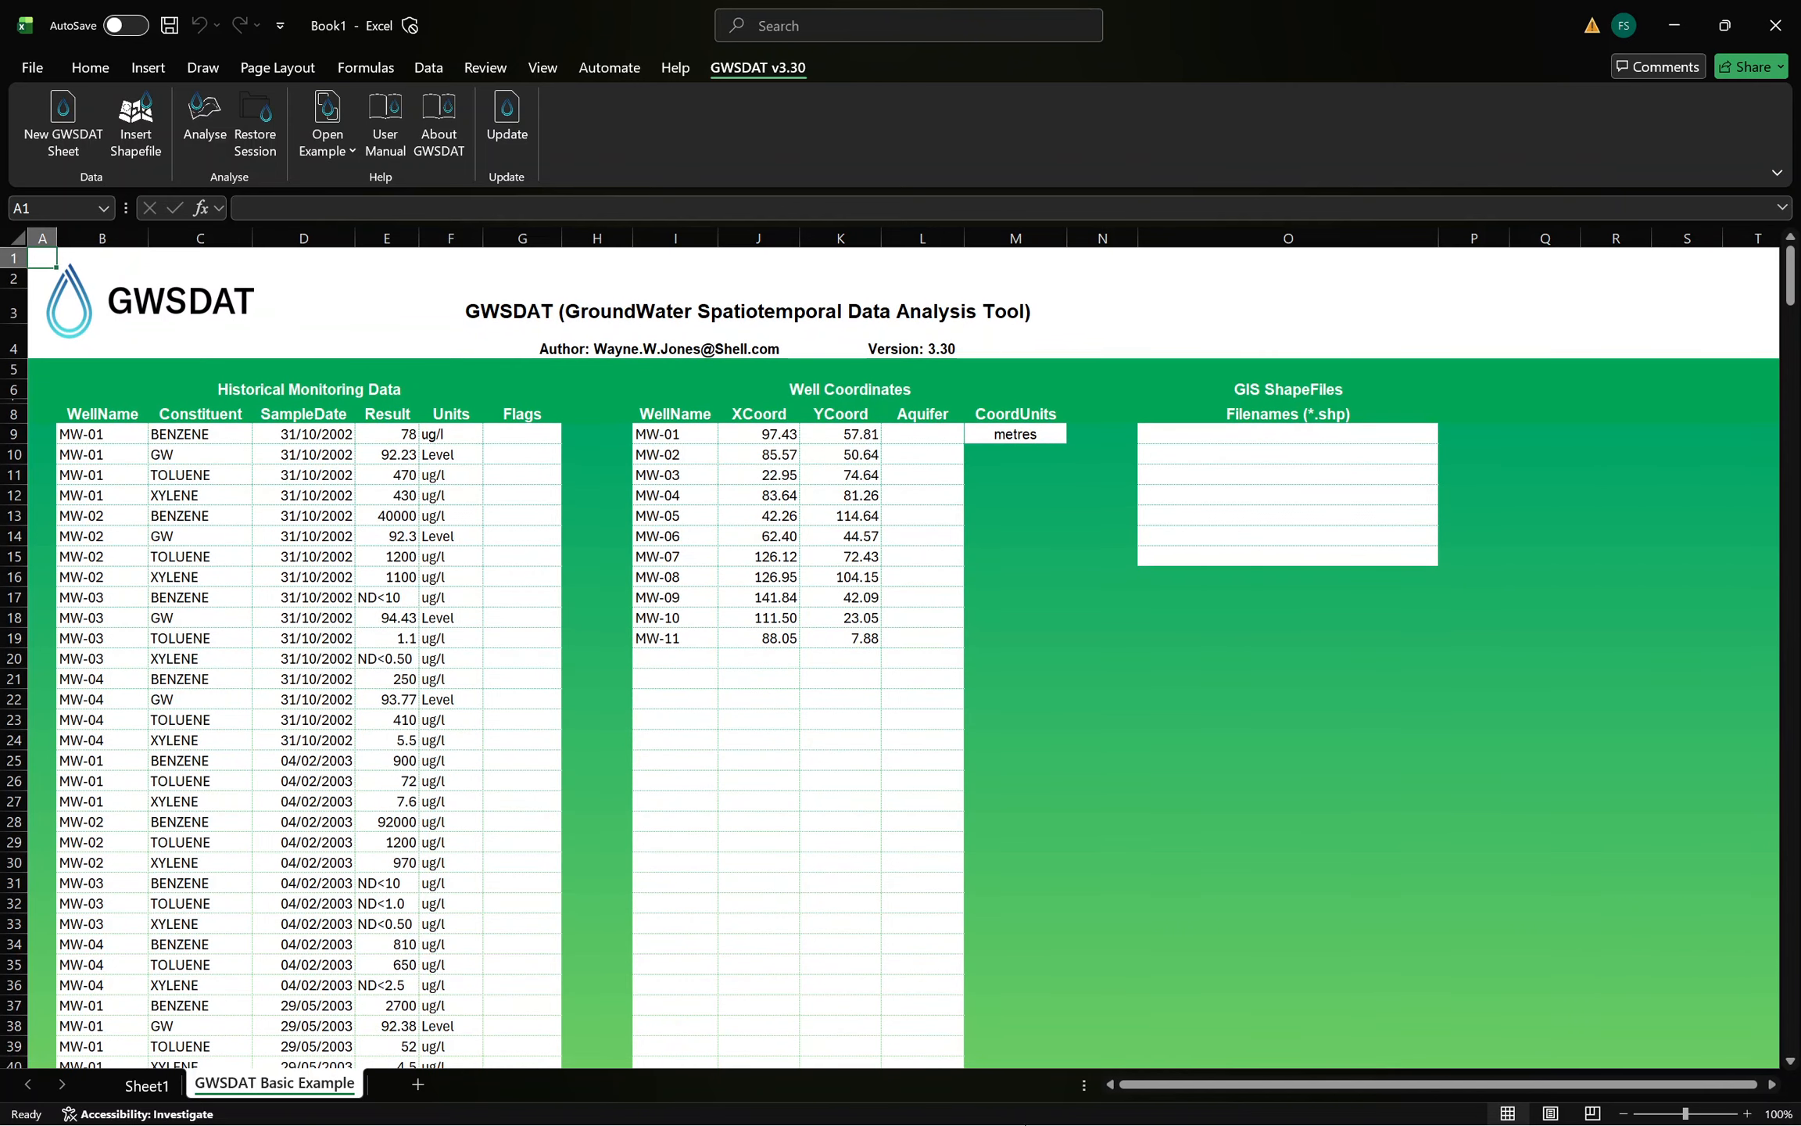
Switch to the R-Portable-Win (3) window in File Explorer and open the R-Portable-Win, bin, x64 folder
mouse_move(926, 1103)
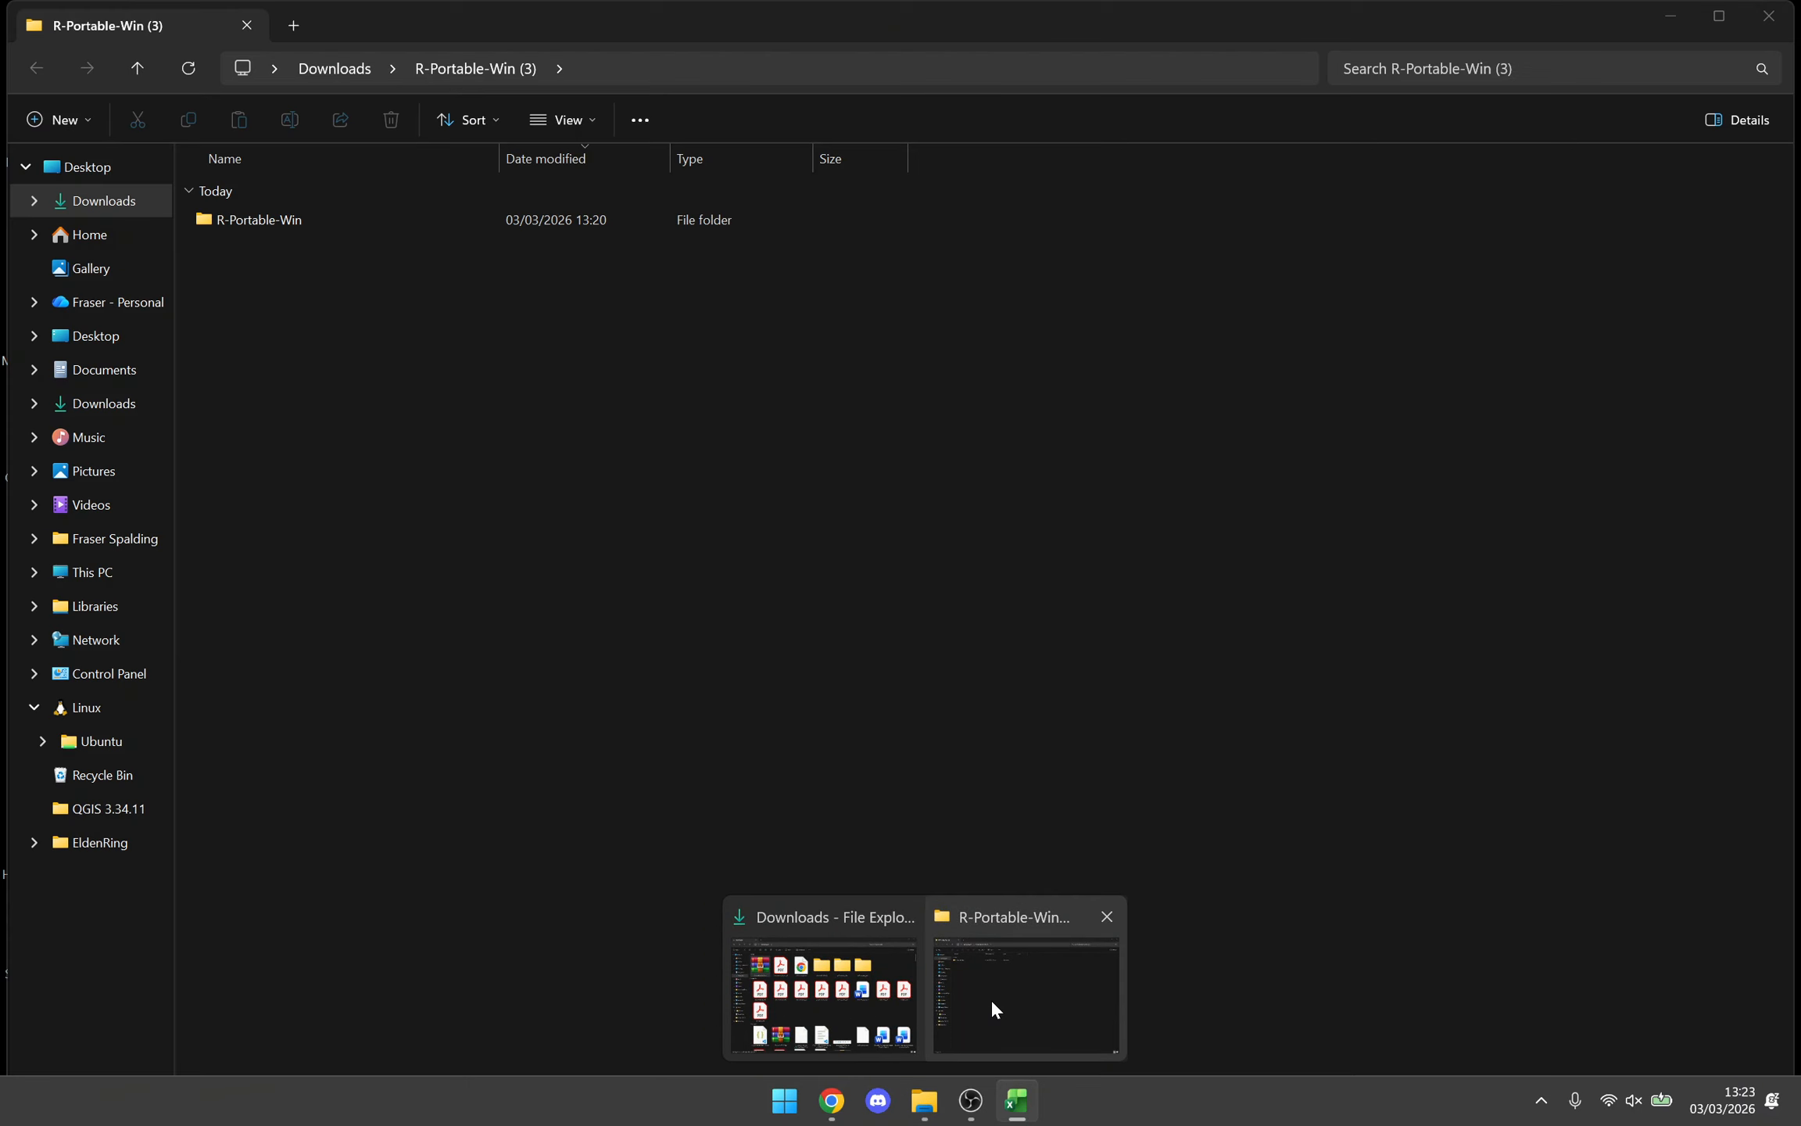
left_click(991, 997)
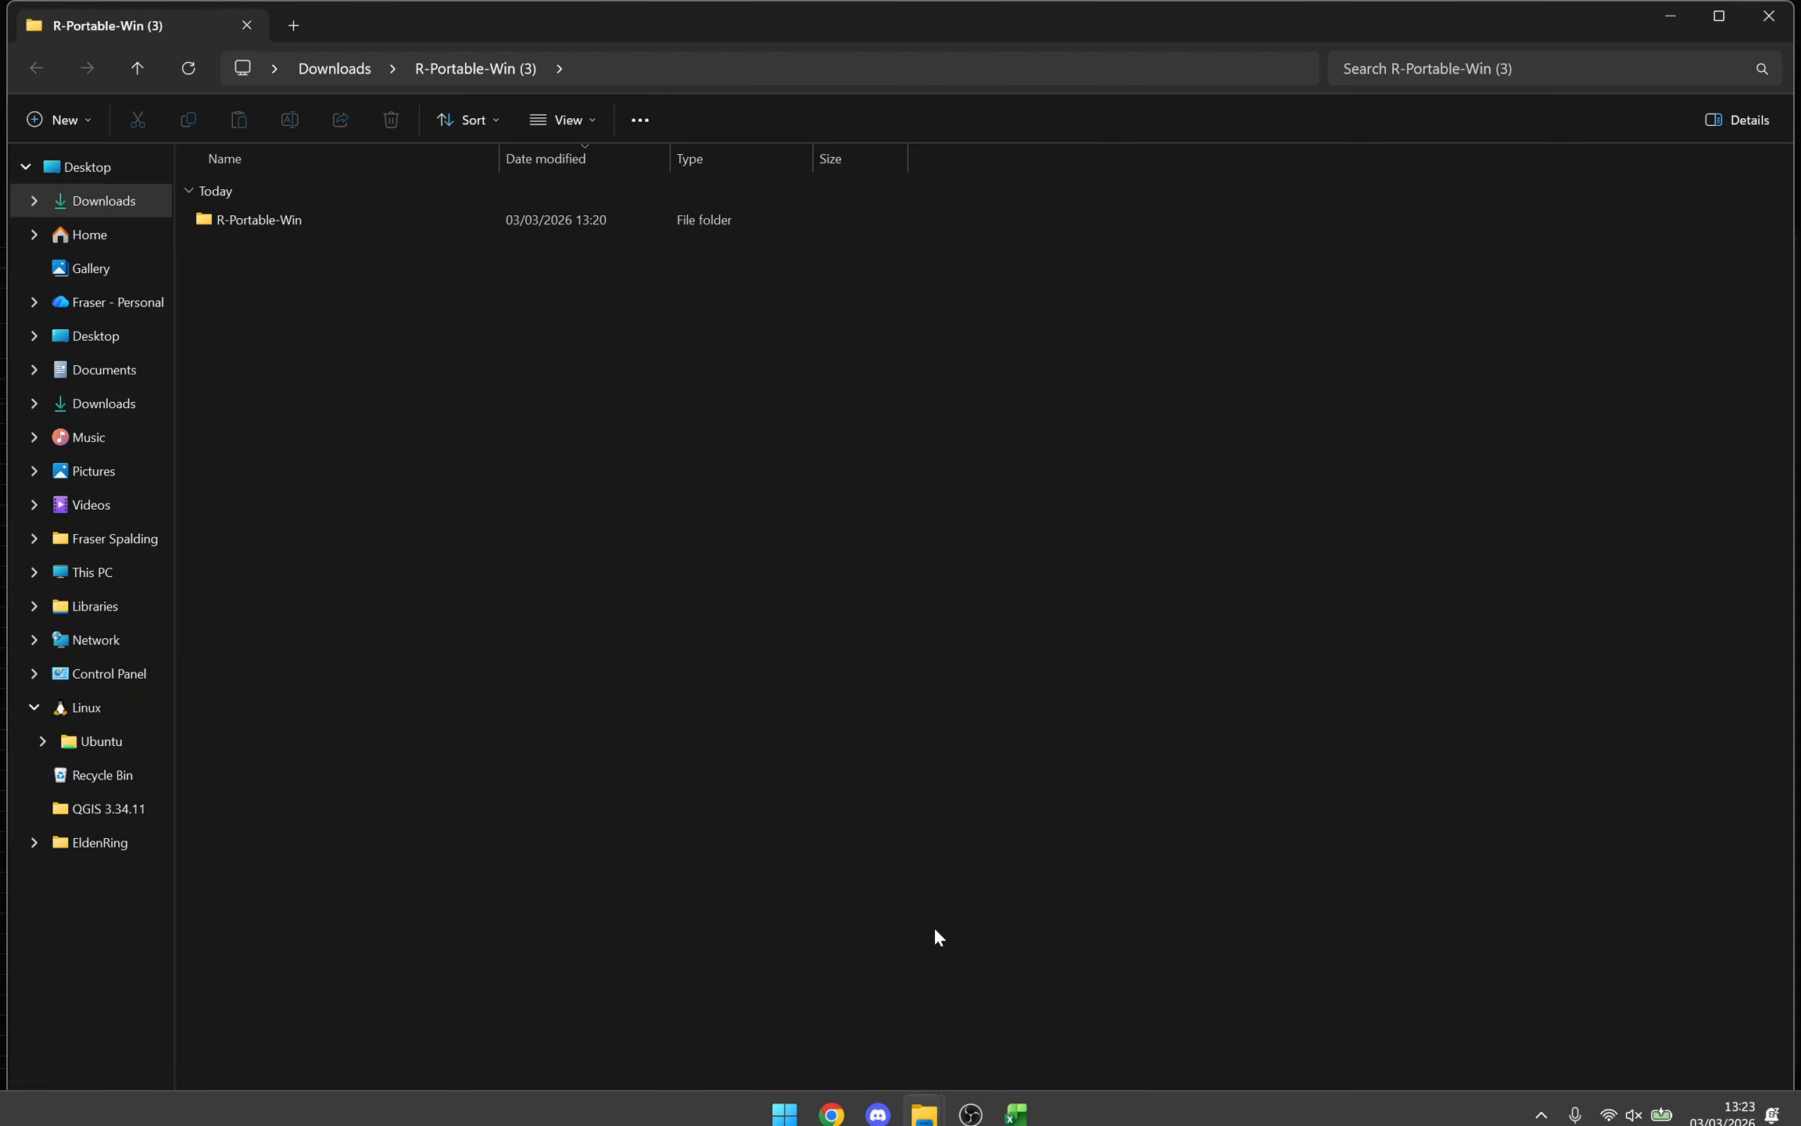
double_click(450, 218)
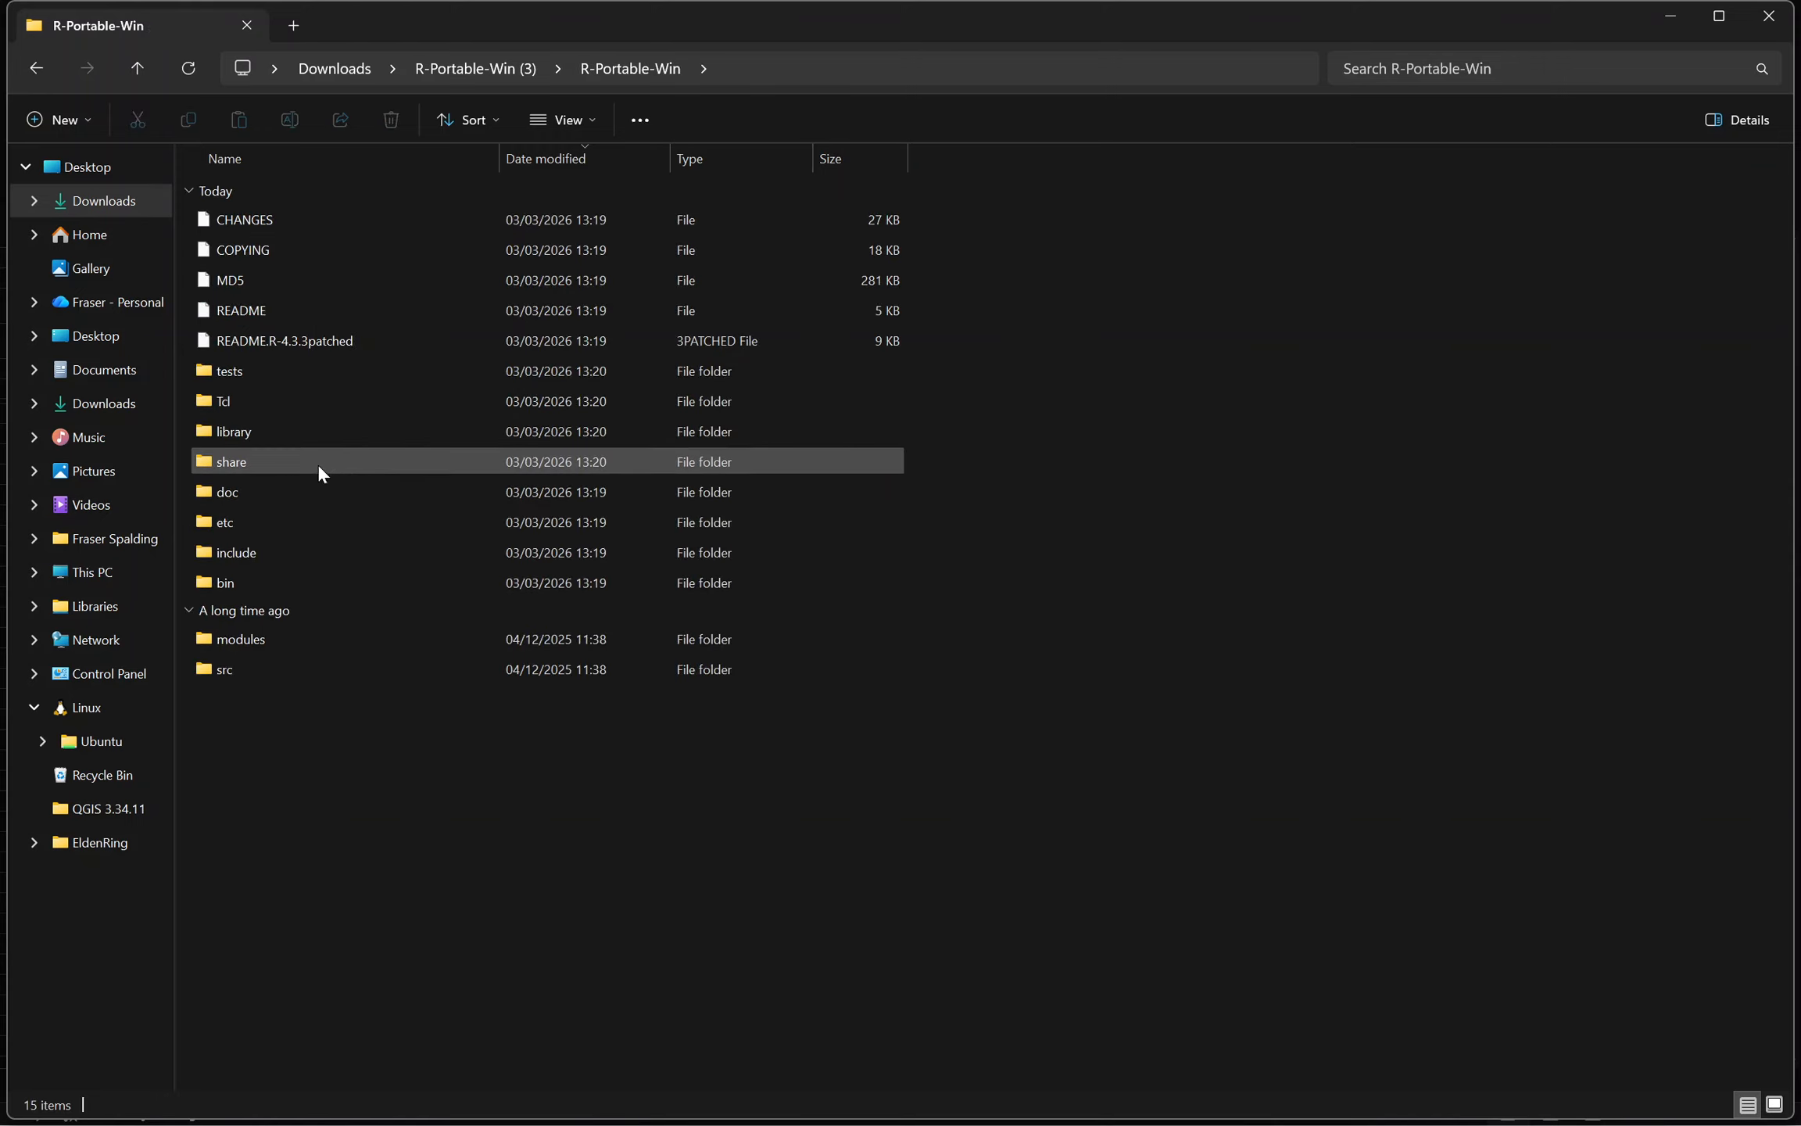
double_click(292, 581)
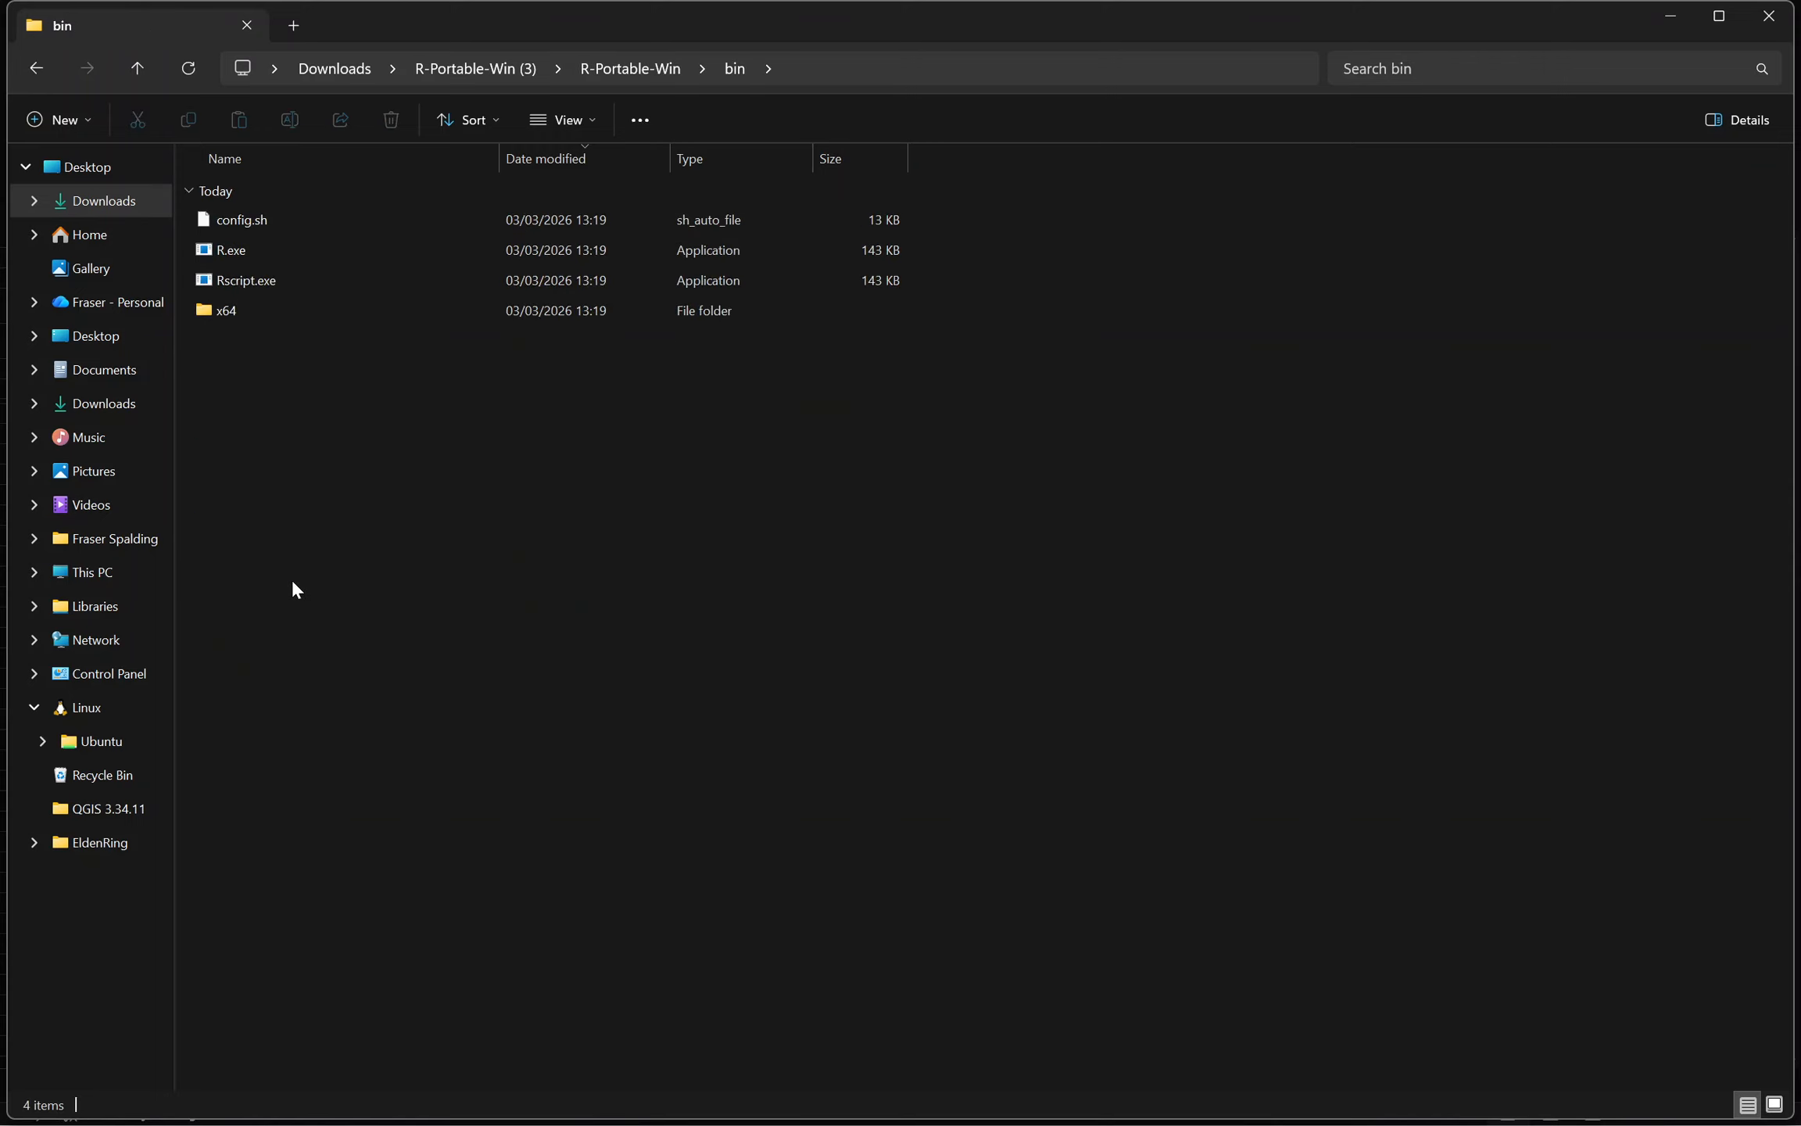
double_click(324, 310)
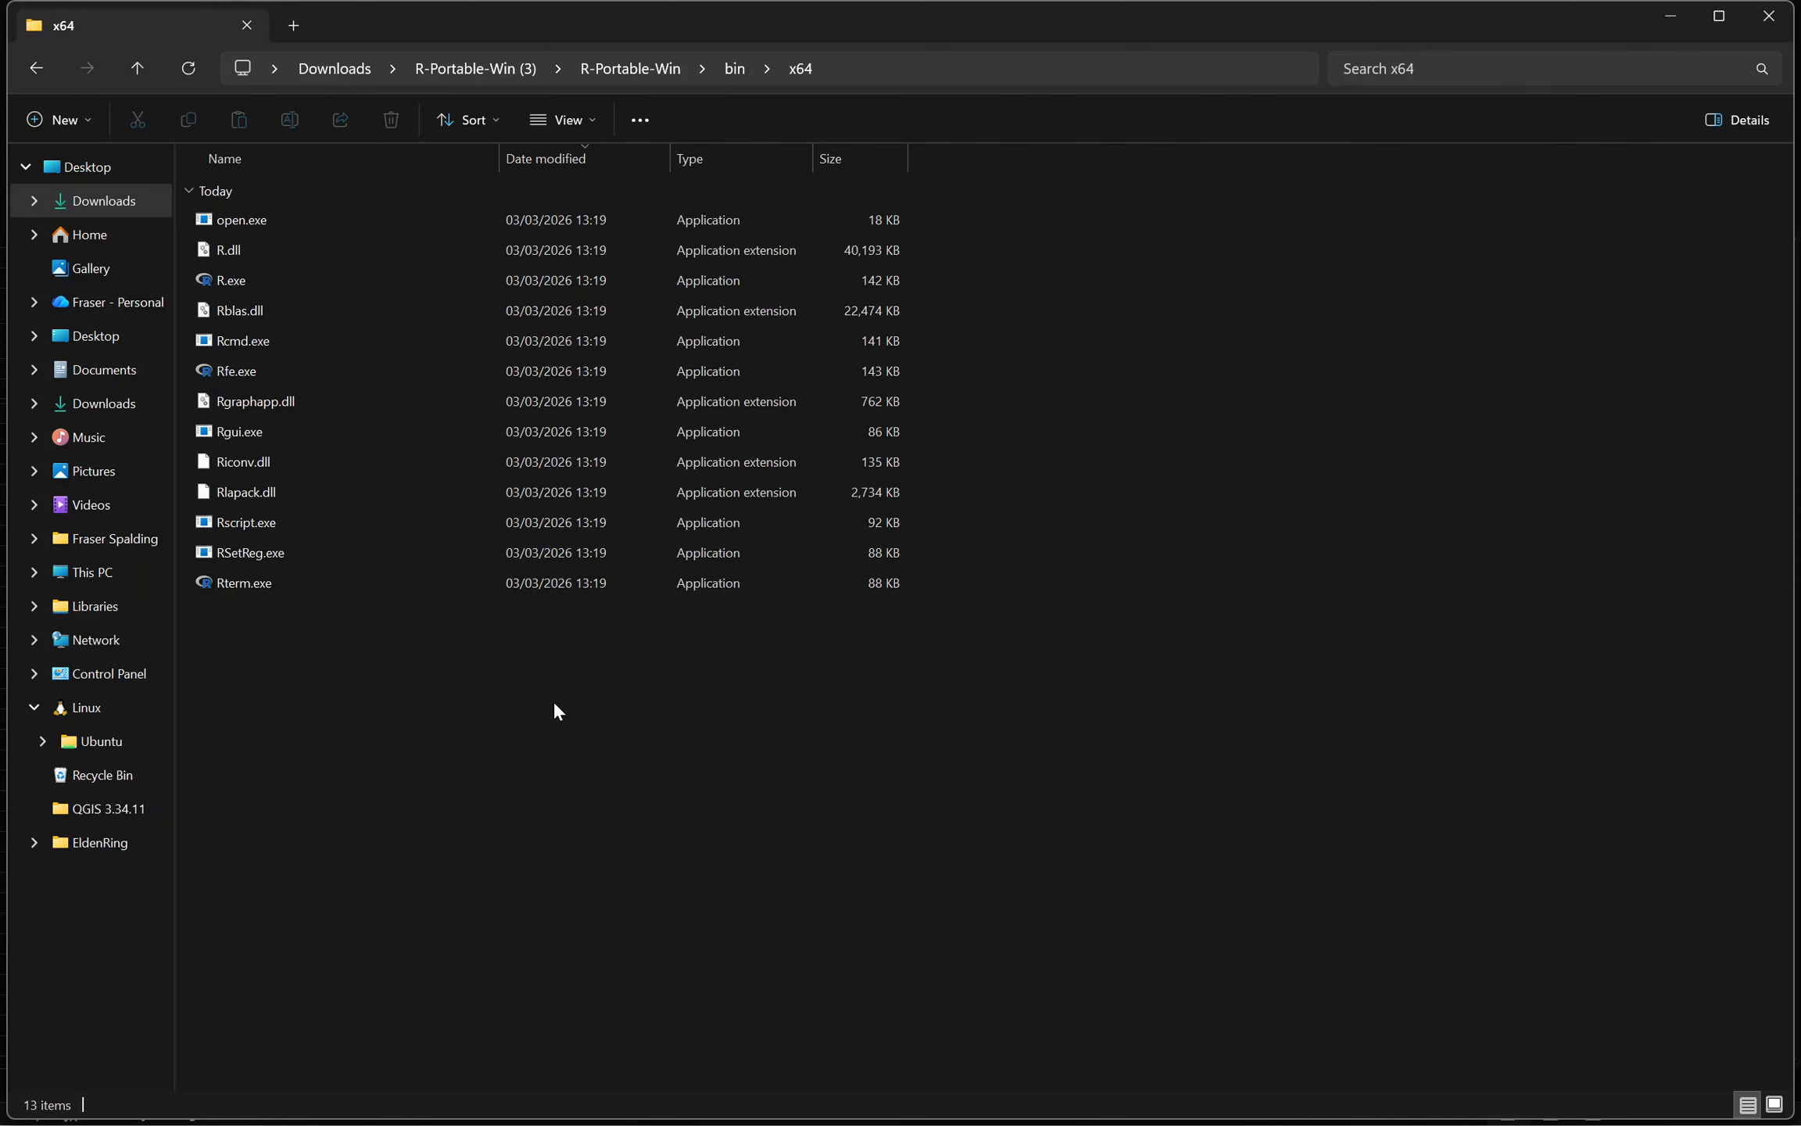
Unblock Rterm.exe in its file properties, apply the change and close the File Explorer window
left_click(354, 579)
right_click(355, 582)
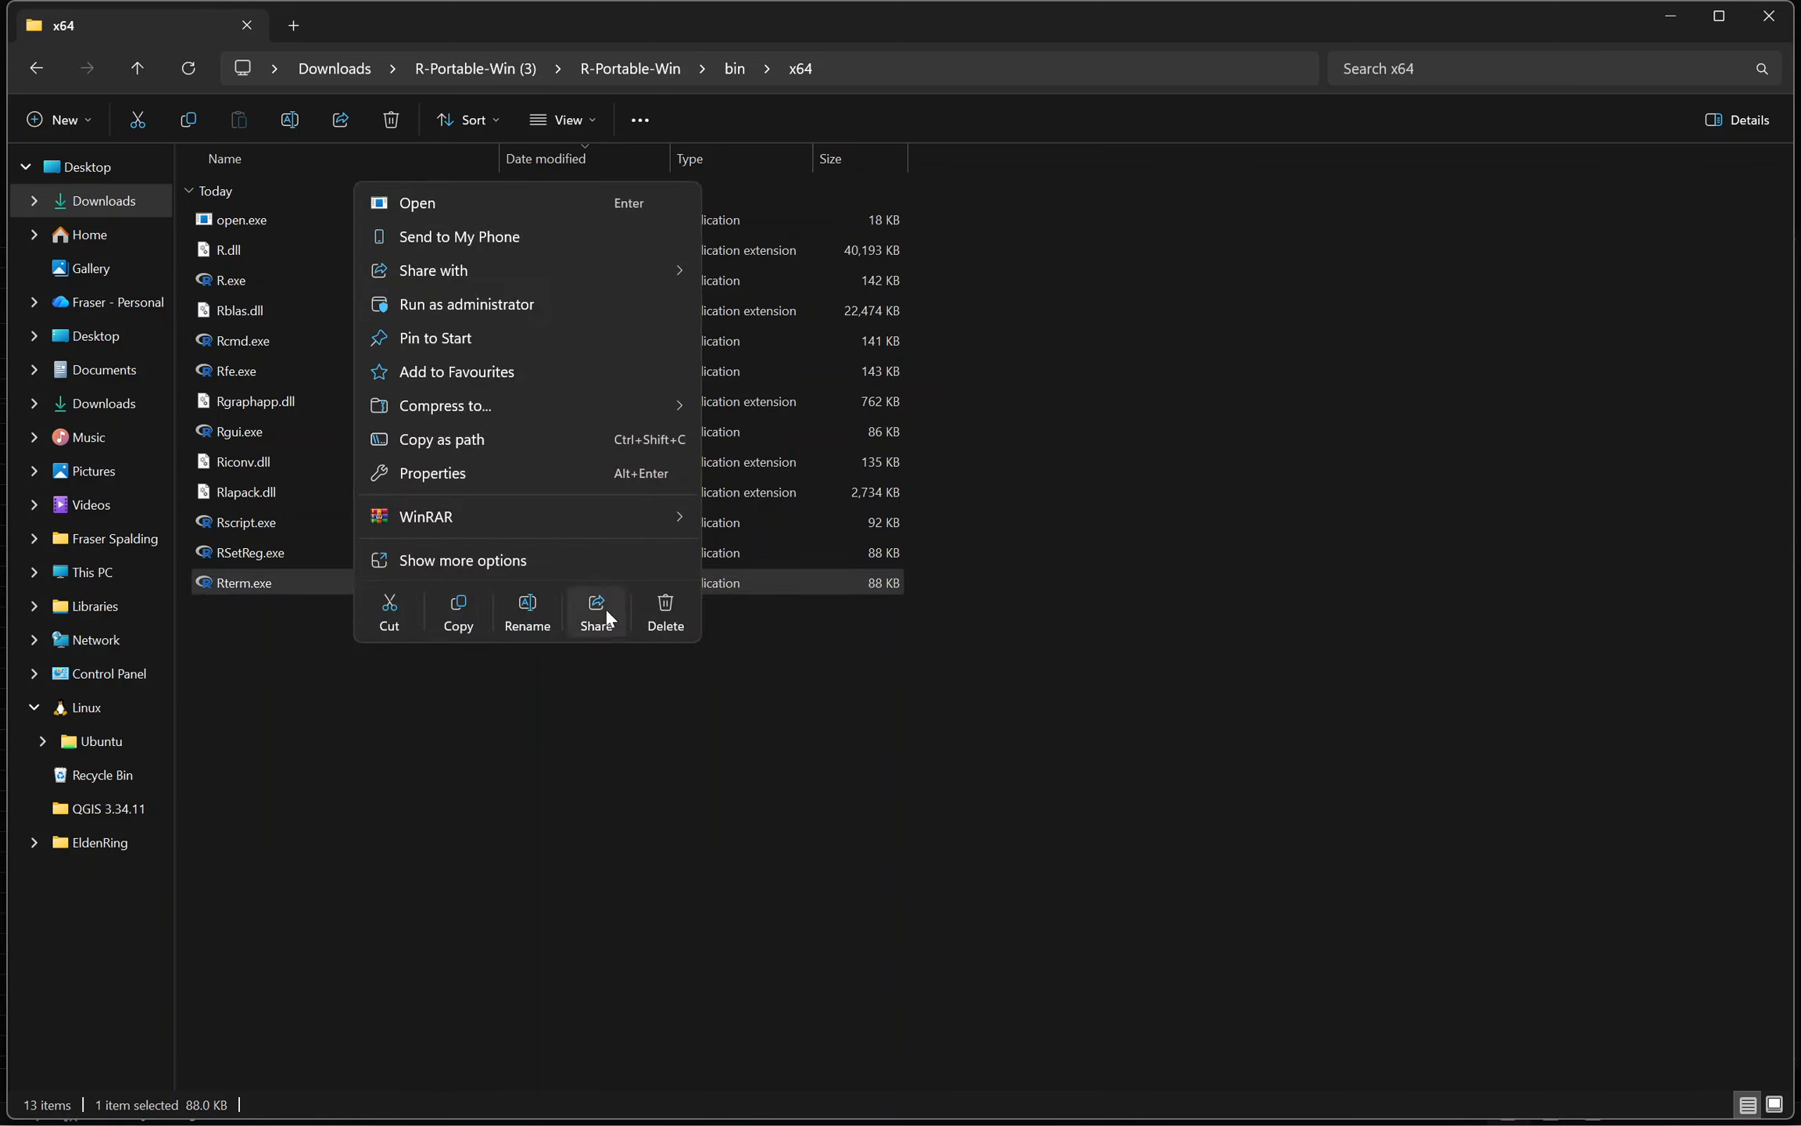
left_click(510, 473)
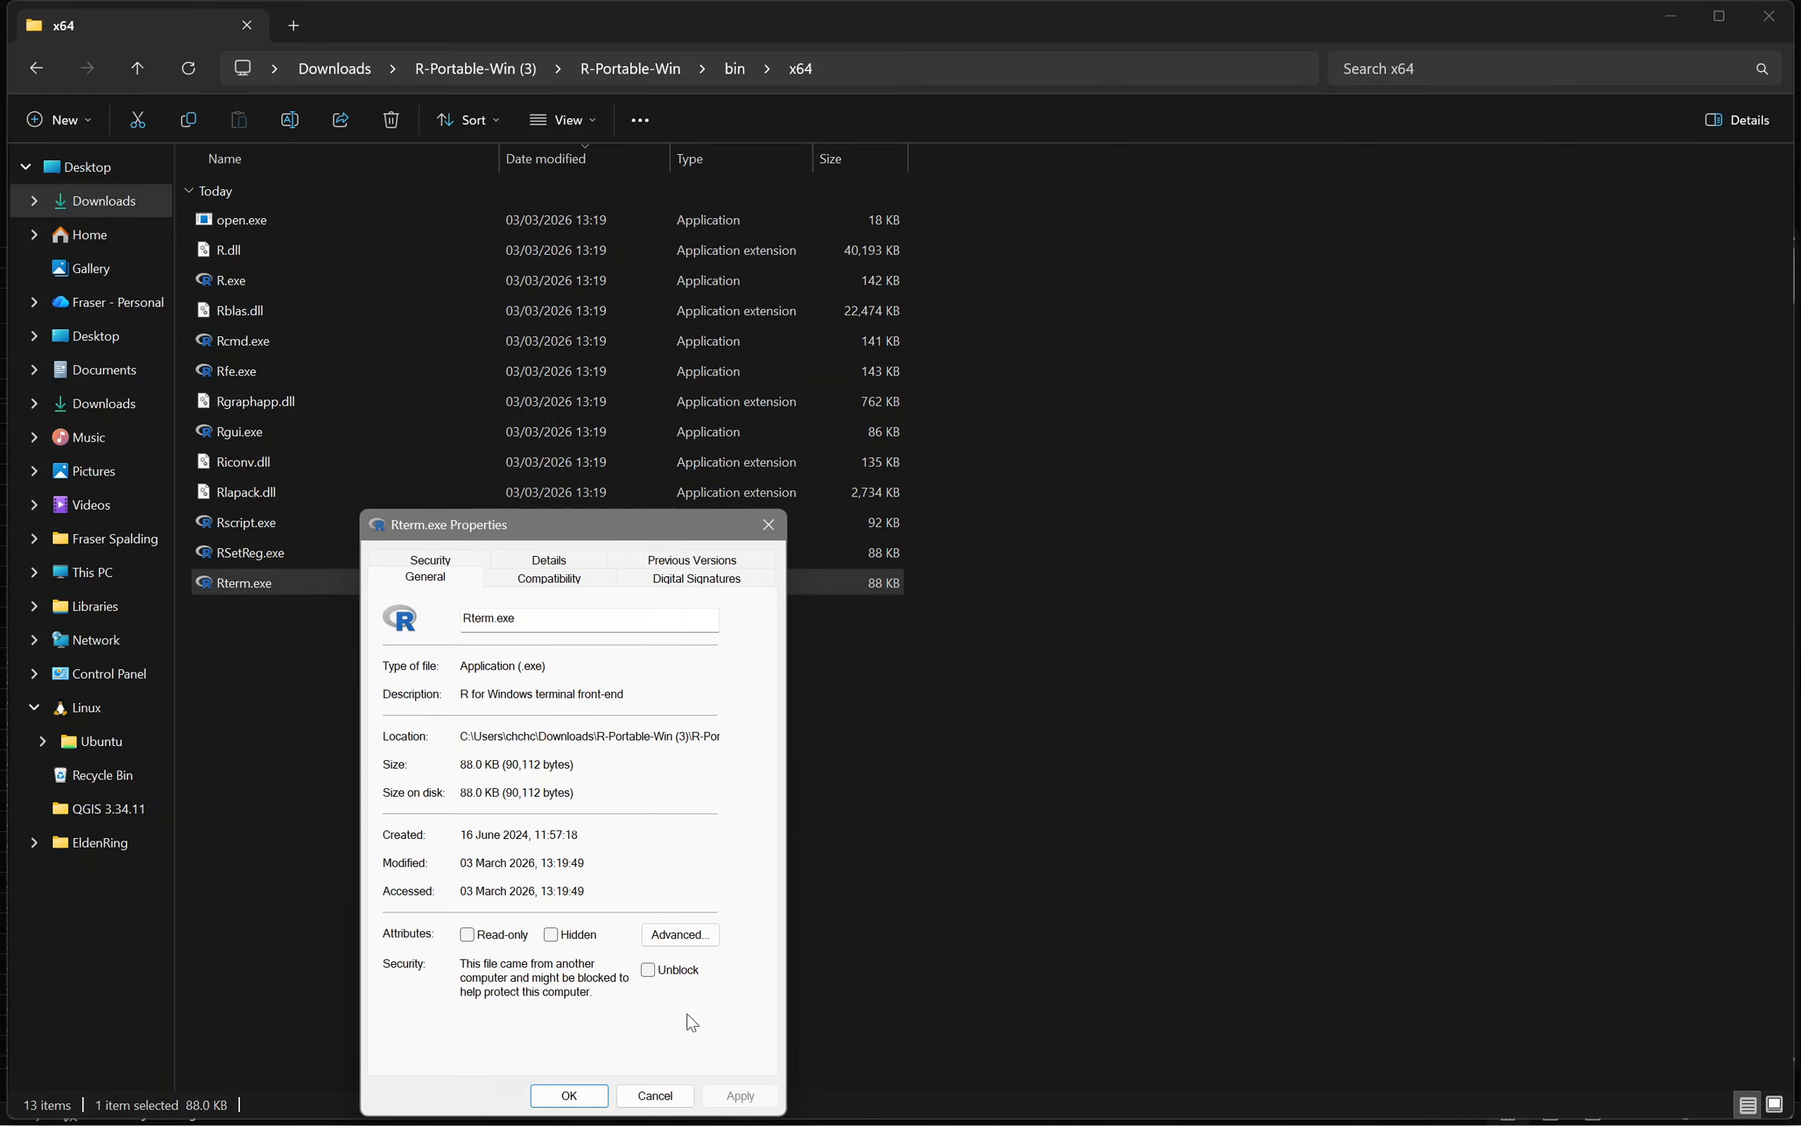
left_click(649, 972)
left_click(723, 1095)
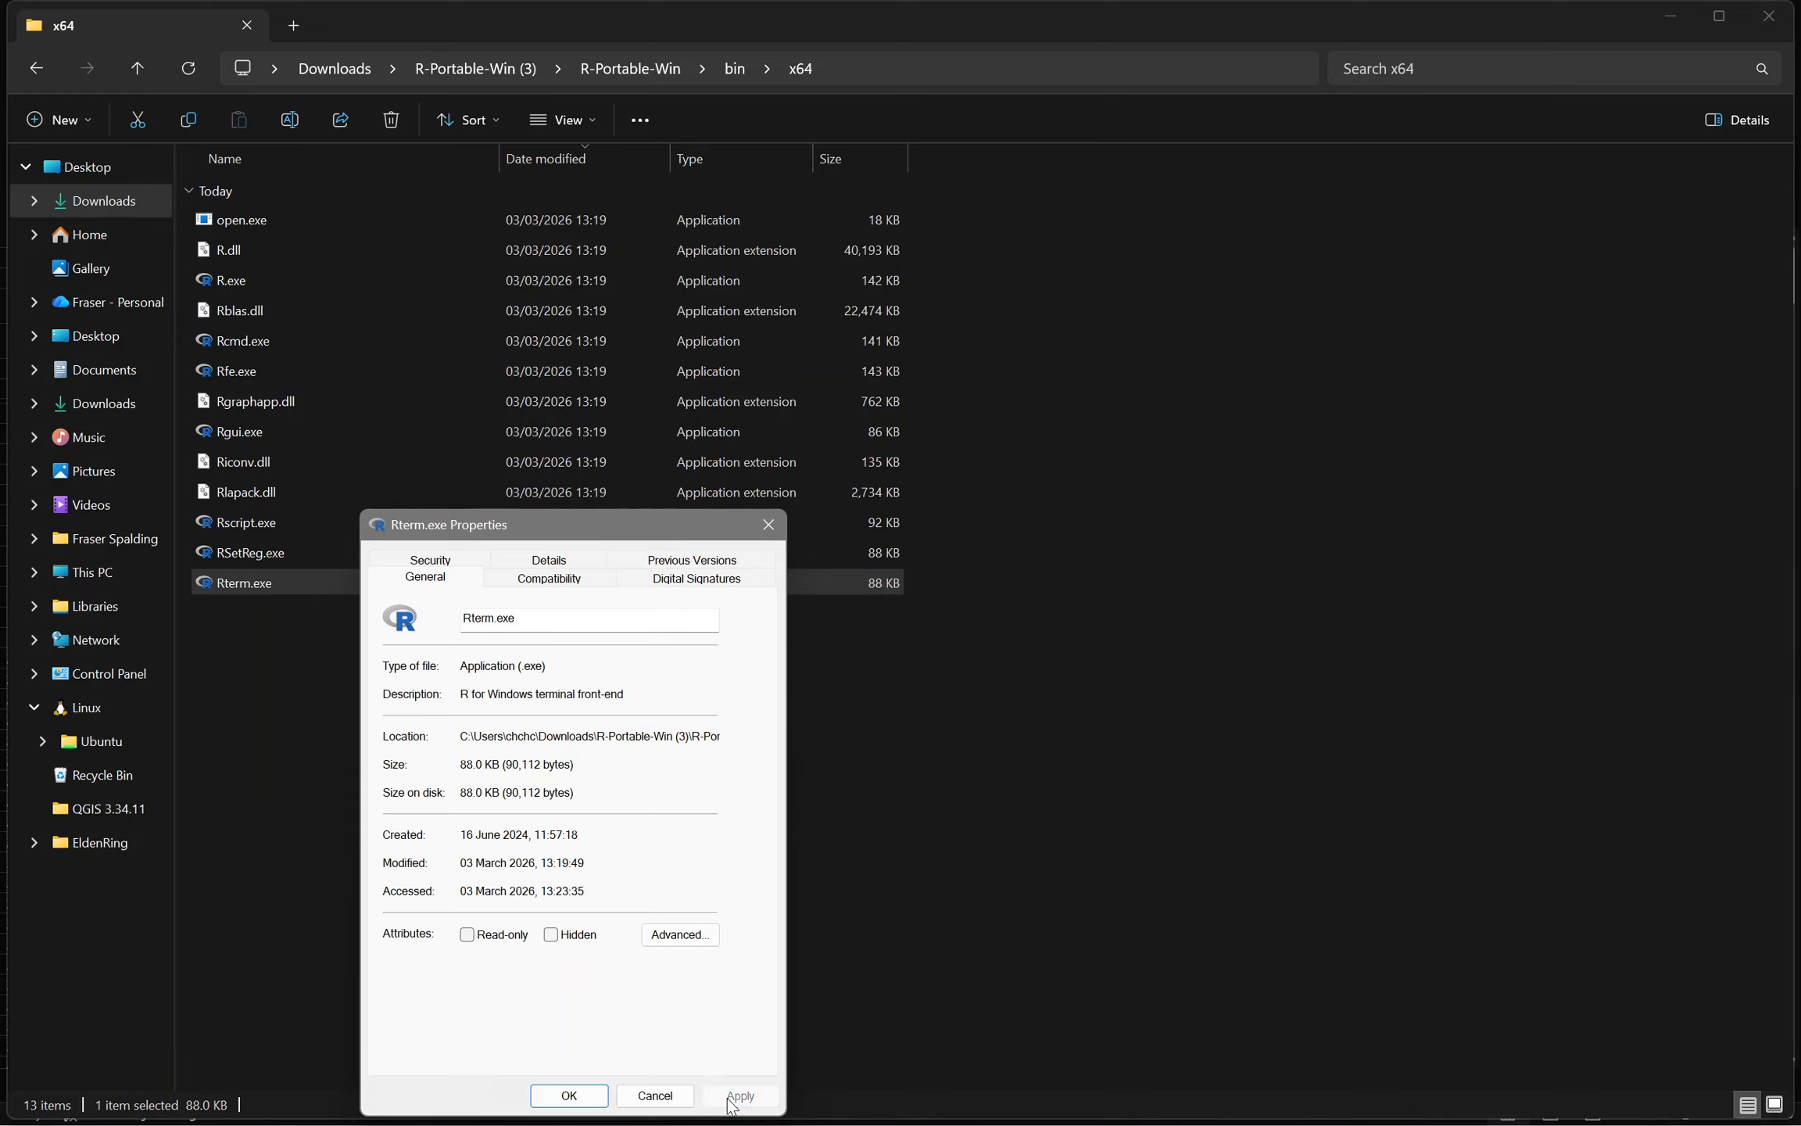
left_click(1769, 16)
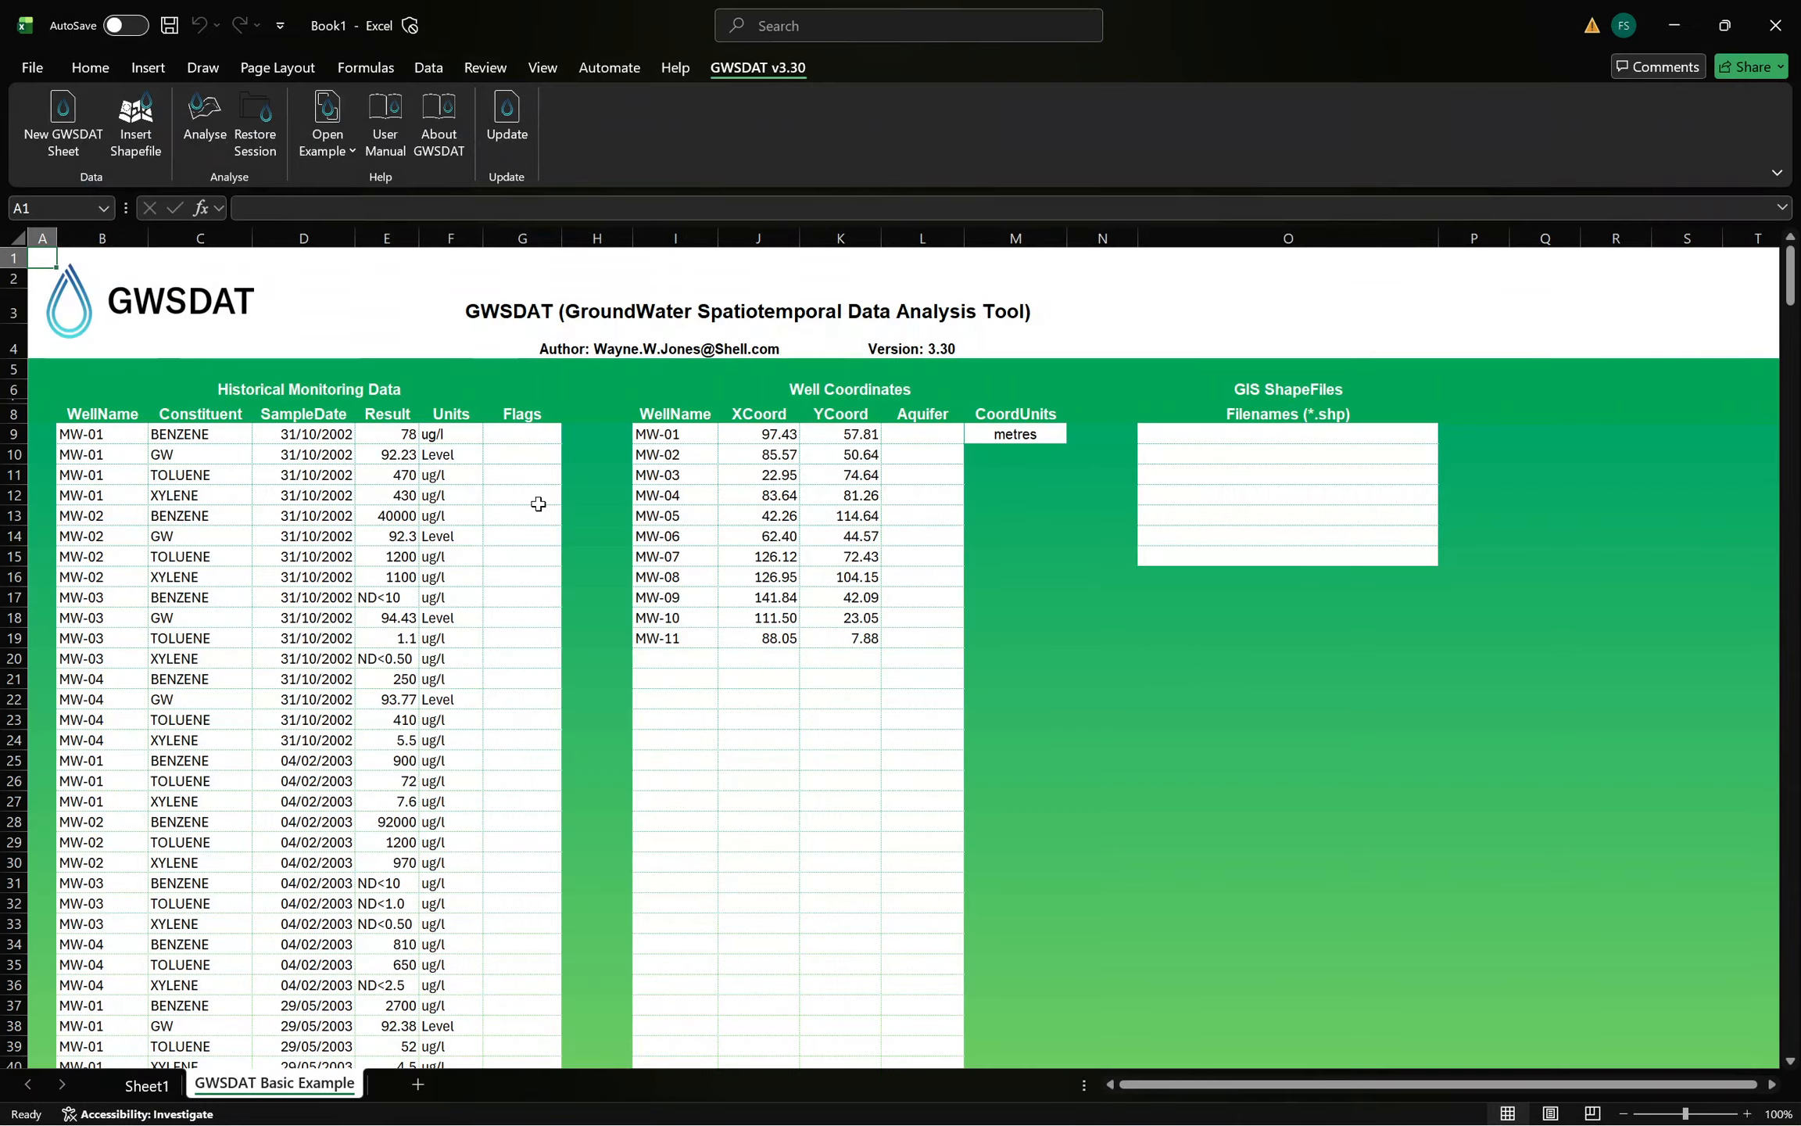
Open the second GWSDAT example dataset, the one with a GIS shapefile, and dismiss its message
left_click(337, 150)
left_click(398, 205)
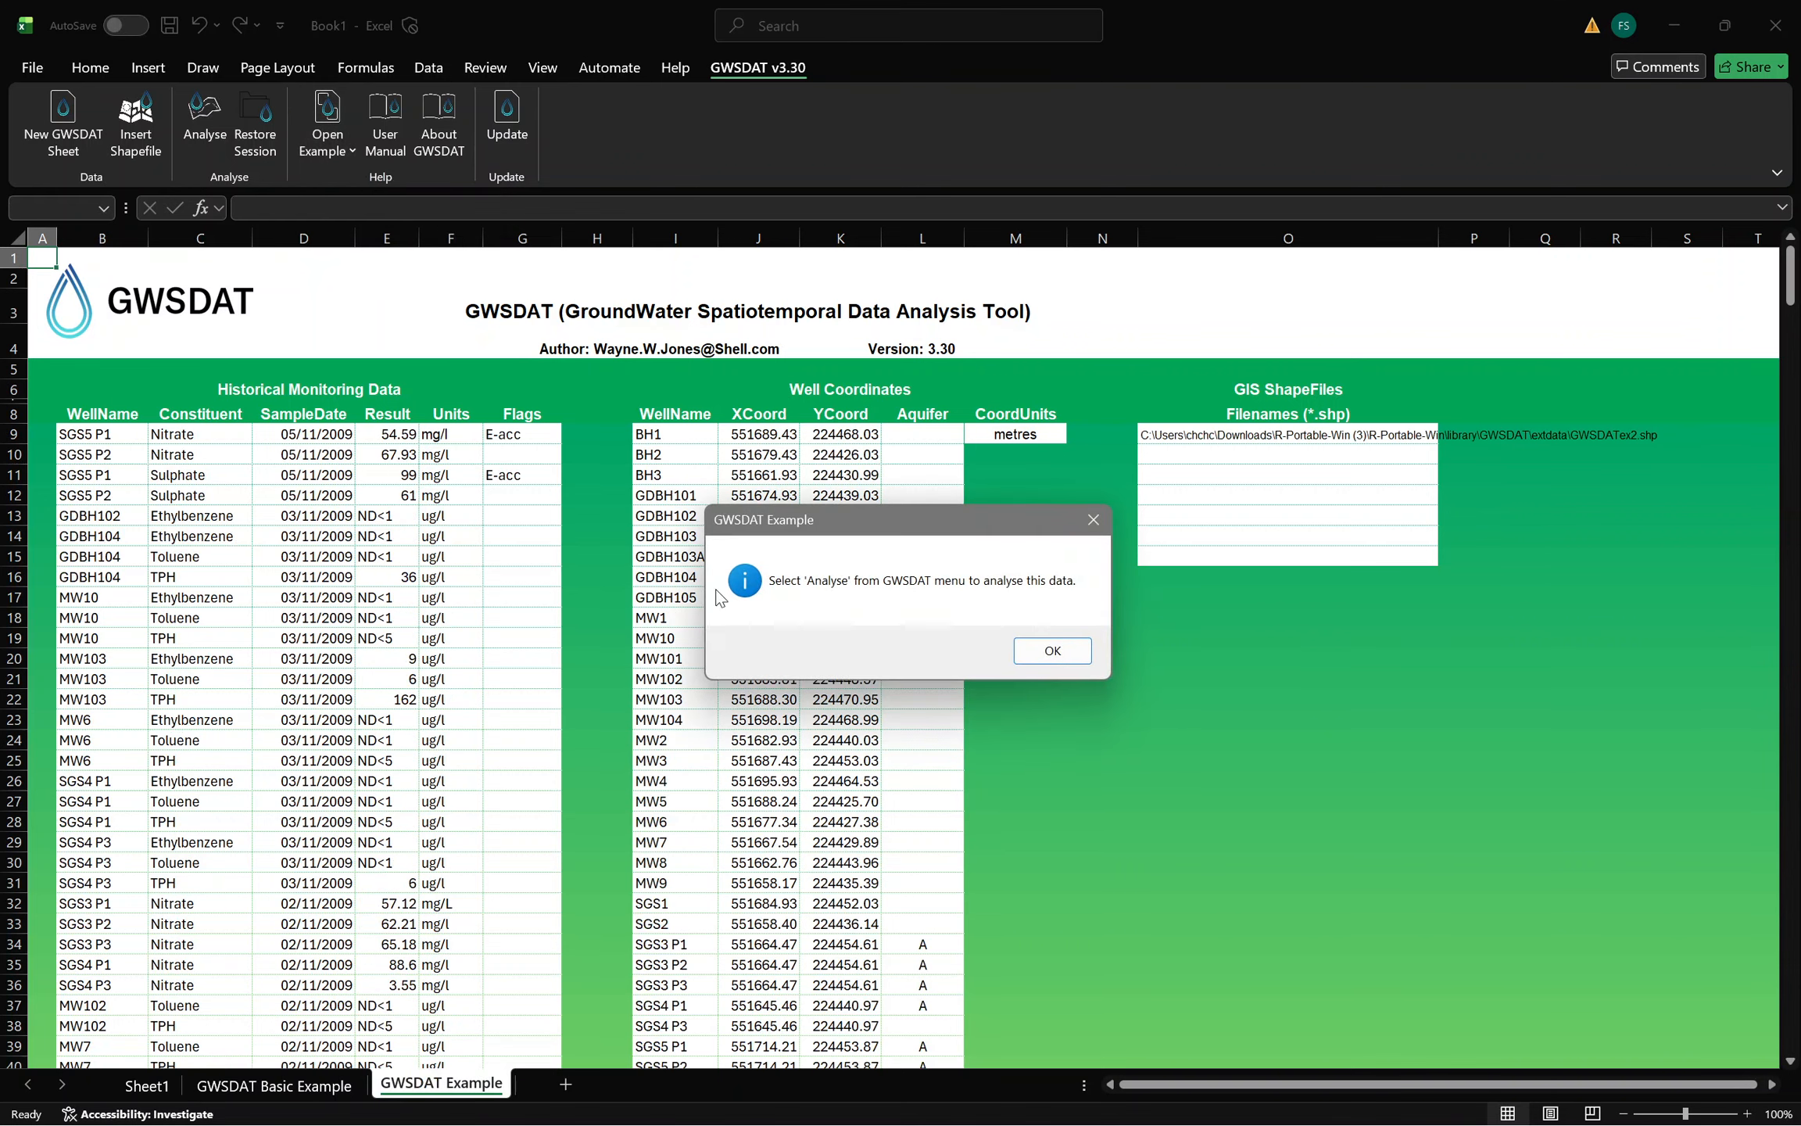
left_click(1054, 652)
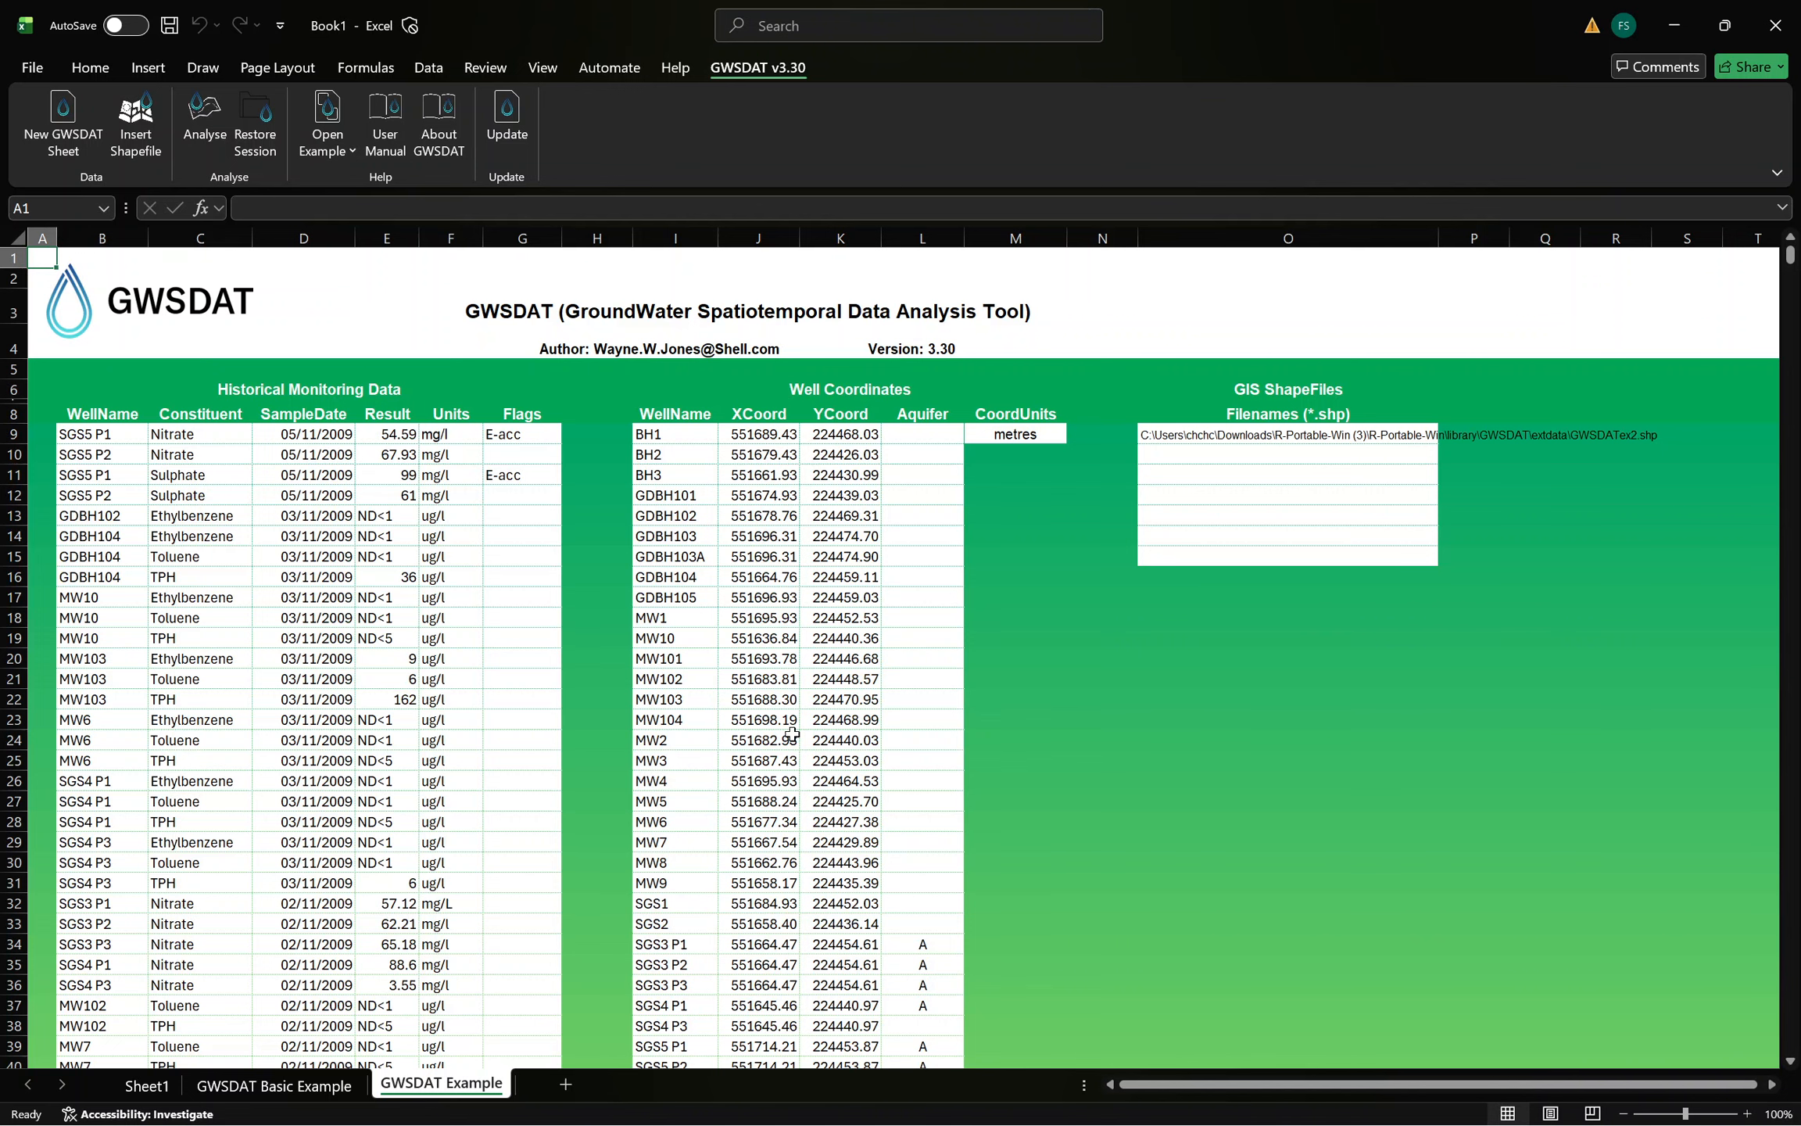
key("alt+Tab")
key("Tab")
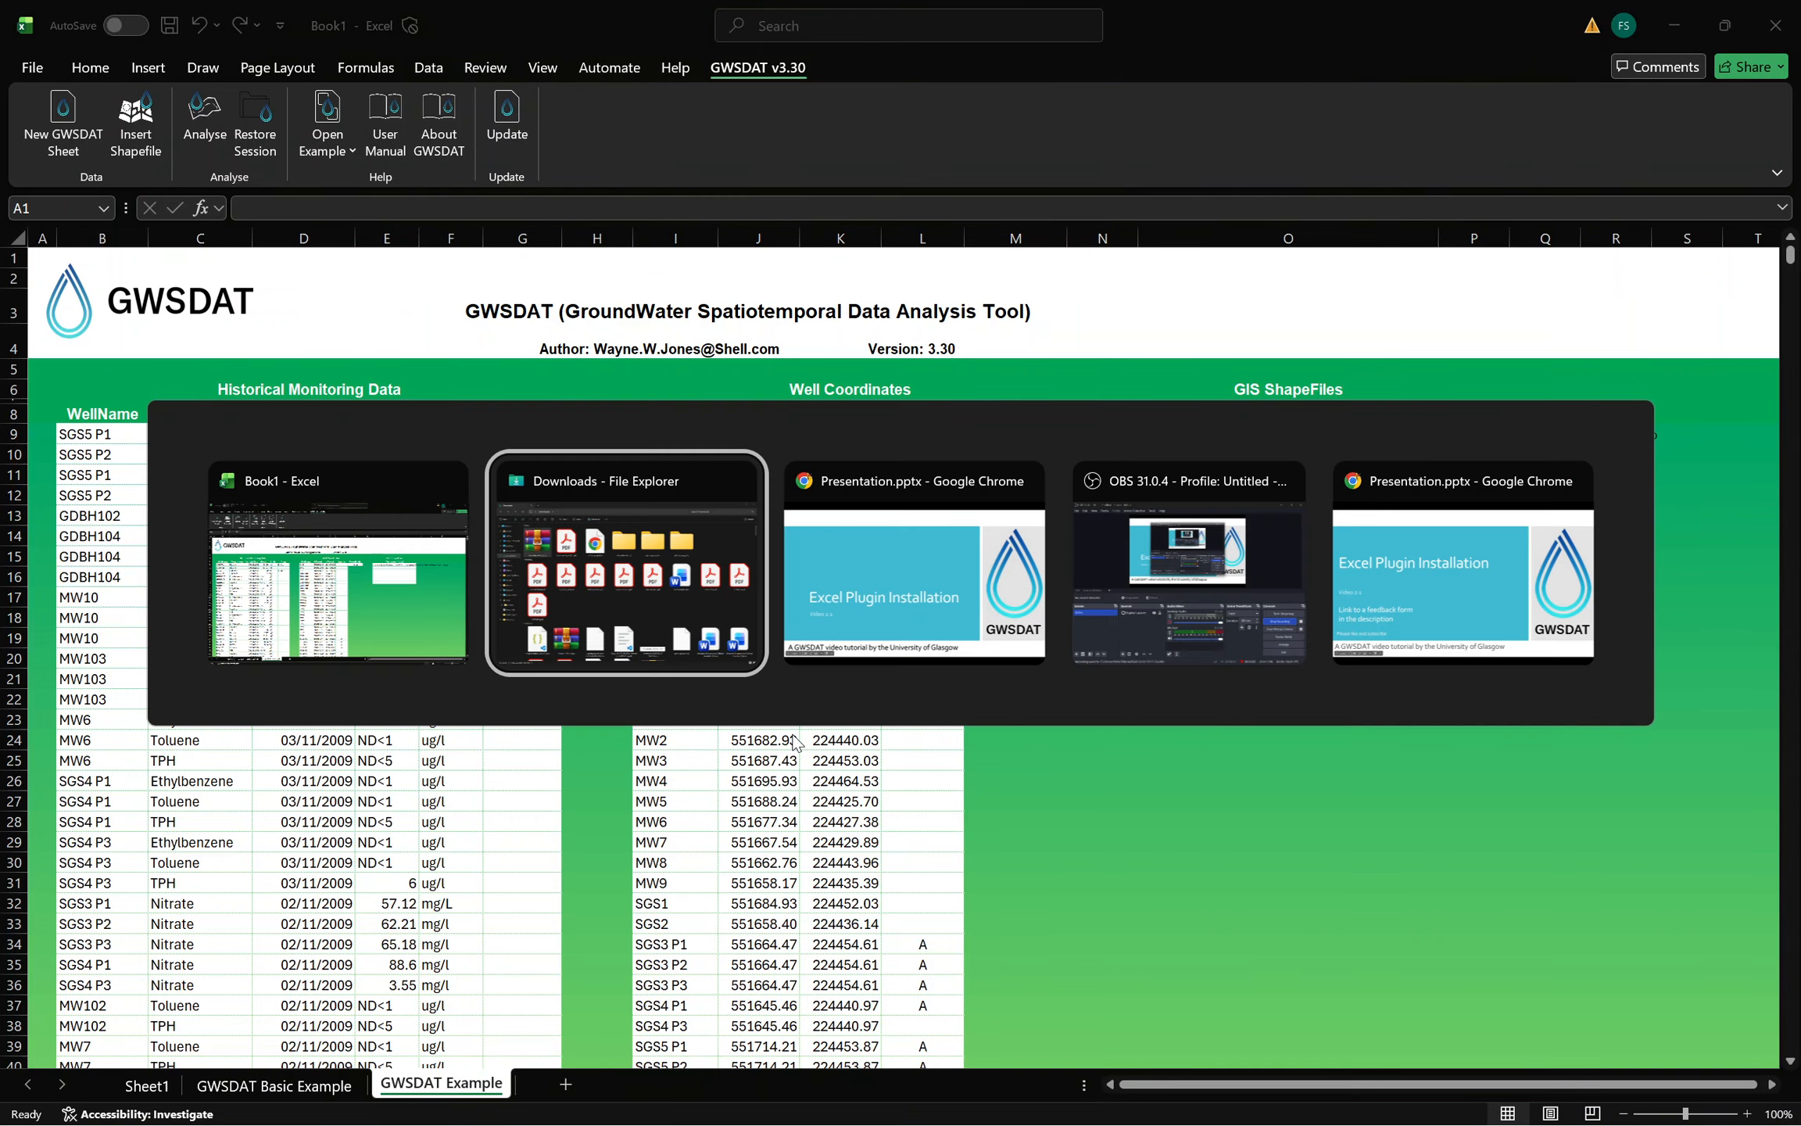